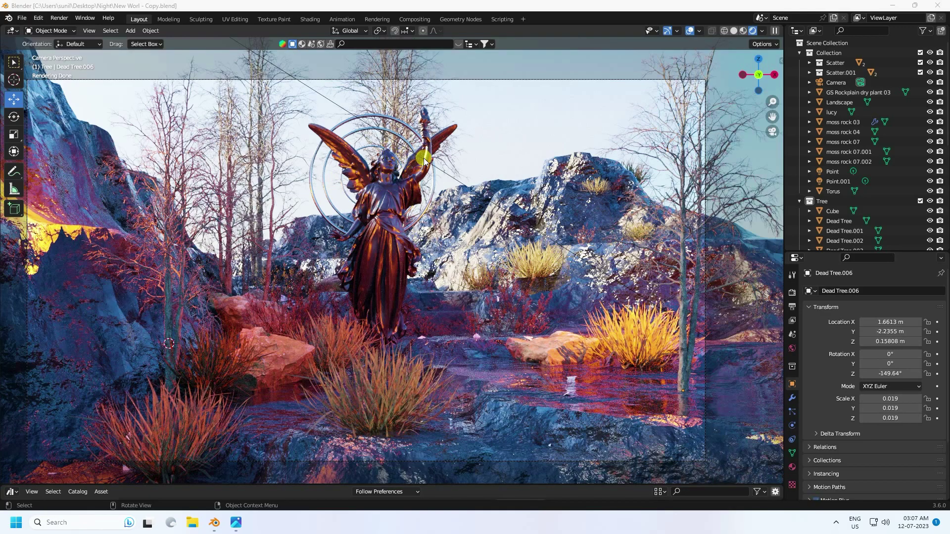
- Examine the finished canyon scene in solid shading from outside, checking the landscape and the large background cube, and return to camera view
{"action": "left_click", "coordinate": [734, 31]}
{"action": "middle_click_drag", "start_coordinate": [487, 291], "coordinate": [416, 253]}
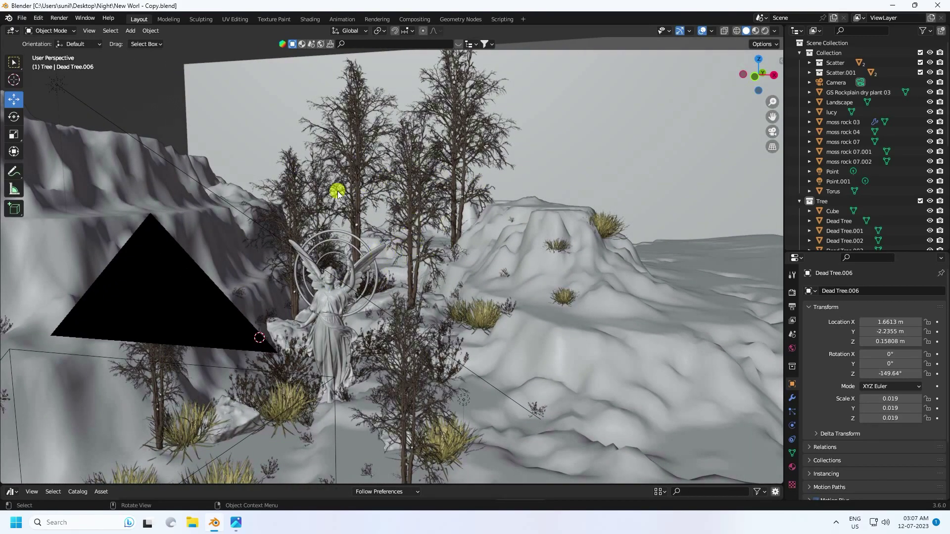
{"action": "middle_click_drag", "start_coordinate": [360, 183], "coordinate": [329, 218]}
{"action": "scroll", "coordinate": [403, 229], "scroll_direction": "down", "scroll_amount": 6}
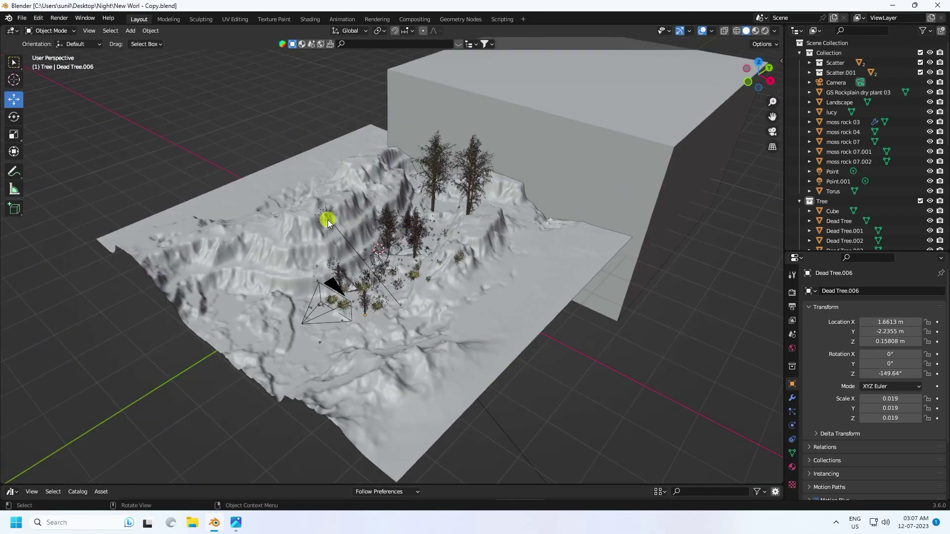
{"action": "left_click", "coordinate": [282, 219]}
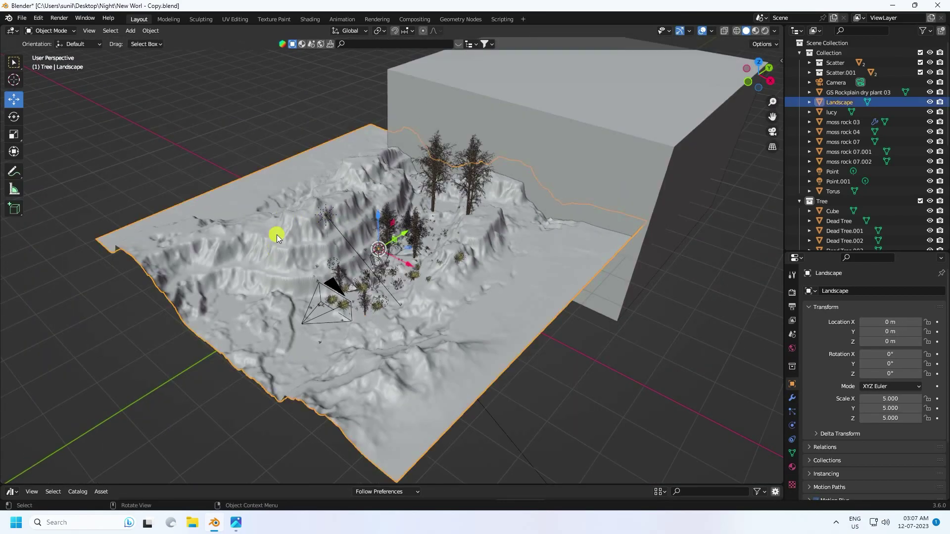
{"action": "left_click", "coordinate": [565, 145]}
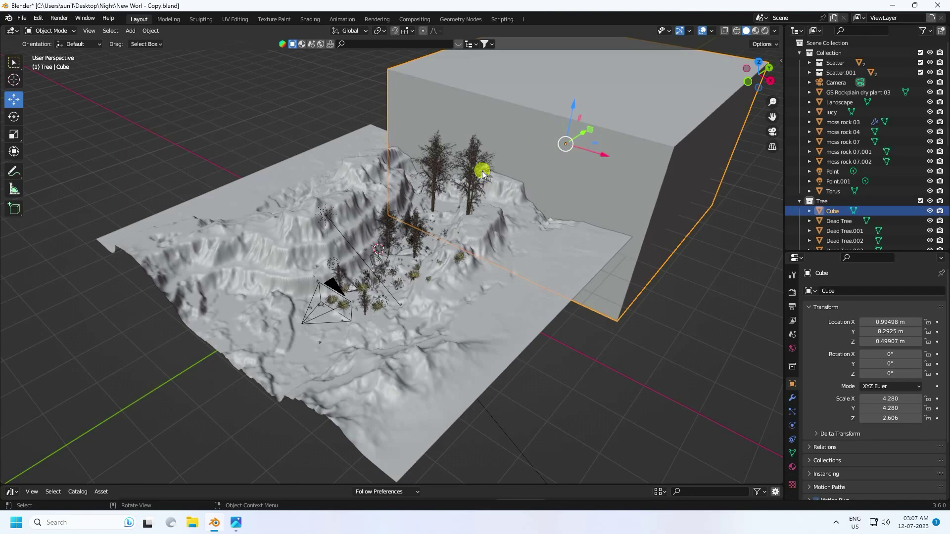
{"action": "scroll", "coordinate": [369, 254], "scroll_direction": "up", "scroll_amount": 8}
{"action": "key", "text": "KP_0"}
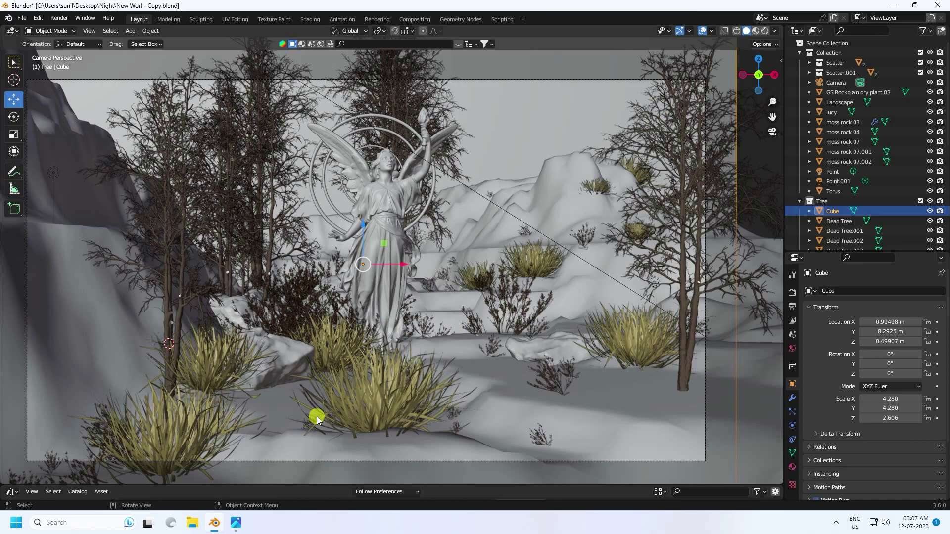
- Switch to the image viewer, look through the finished statue renders 1.png, 2.png and 4.png, and close it
{"action": "left_click", "coordinate": [235, 522]}
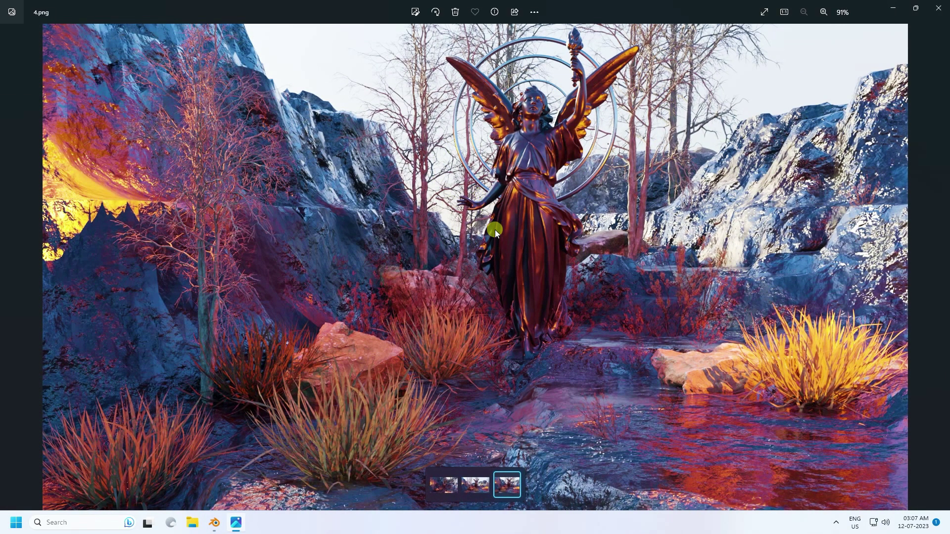
{"action": "key", "text": "Left"}
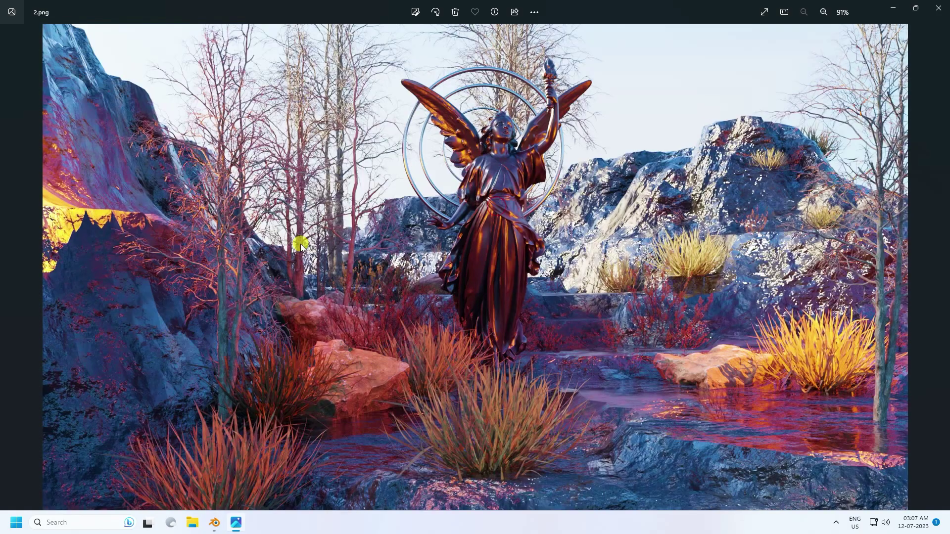
{"action": "key", "text": "Left"}
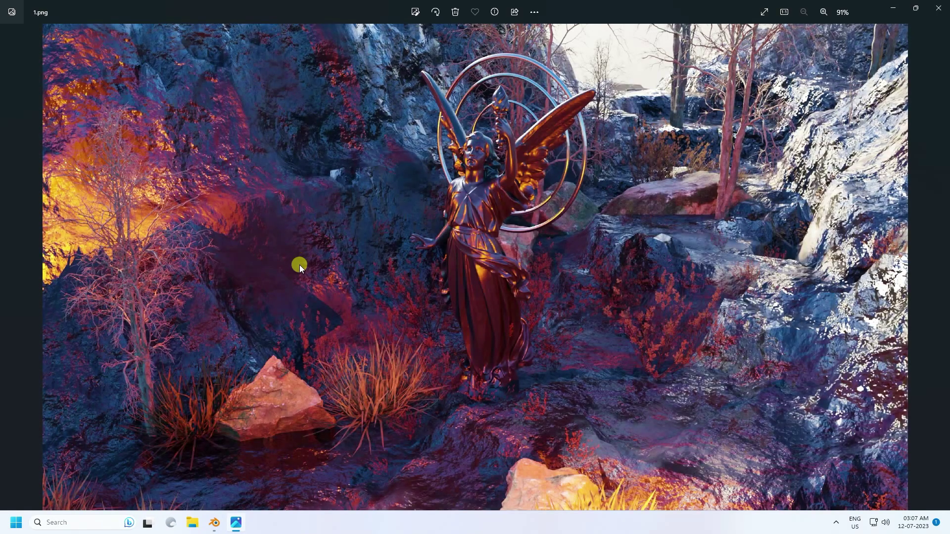
{"action": "key", "text": "Right"}
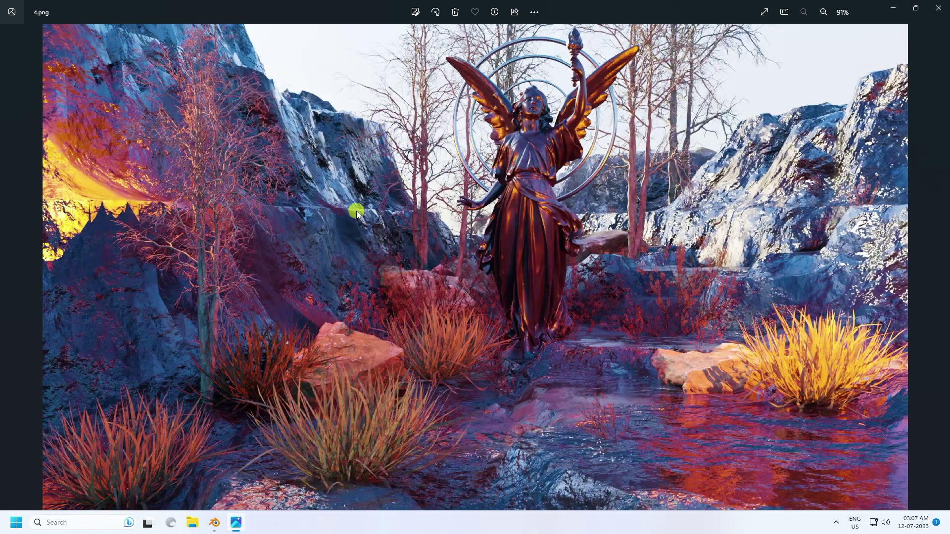
{"action": "key", "text": "Right"}
{"action": "key", "text": "Right"}
{"action": "left_click", "coordinate": [938, 8]}
- Start a new default scene in Blender without saving the old file and delete the camera, cube and light
{"action": "left_click", "coordinate": [21, 18]}
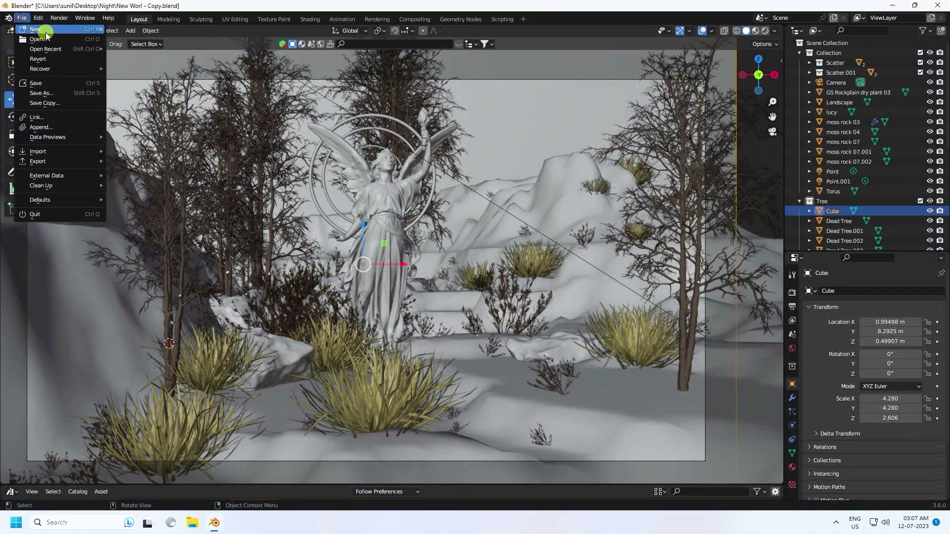
{"action": "mouse_move", "coordinate": [46, 31]}
{"action": "left_click", "coordinate": [165, 28]}
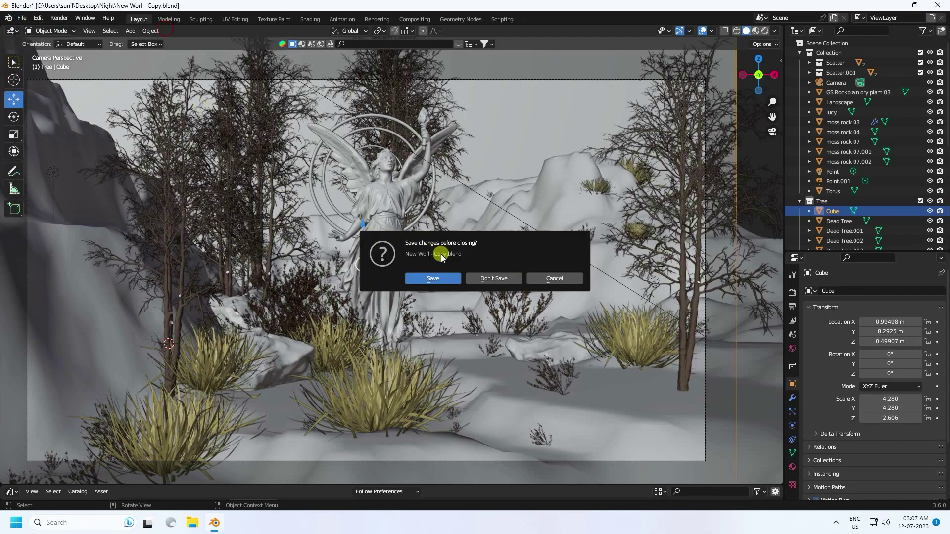
{"action": "left_click", "coordinate": [481, 278]}
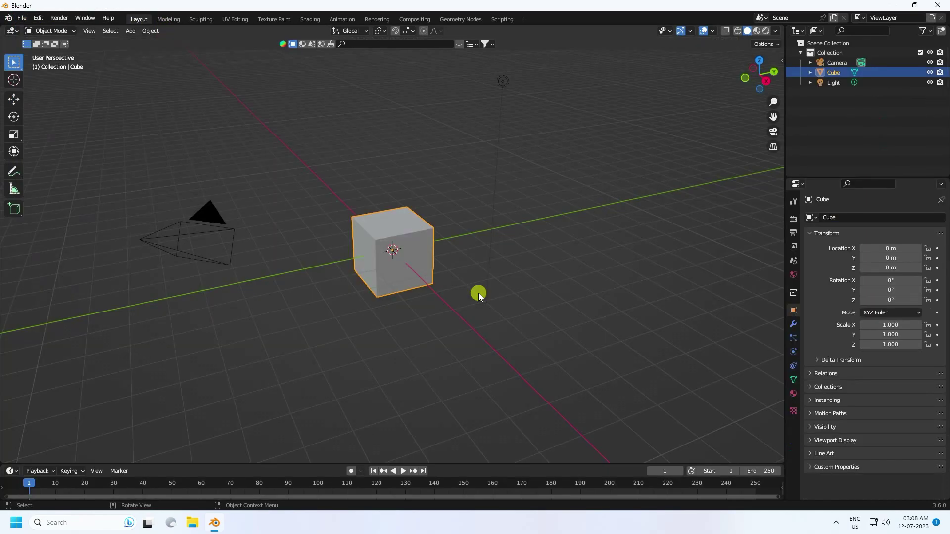
{"action": "left_click_drag", "start_coordinate": [115, 181], "coordinate": [582, 328]}
{"action": "key", "text": "Delete"}
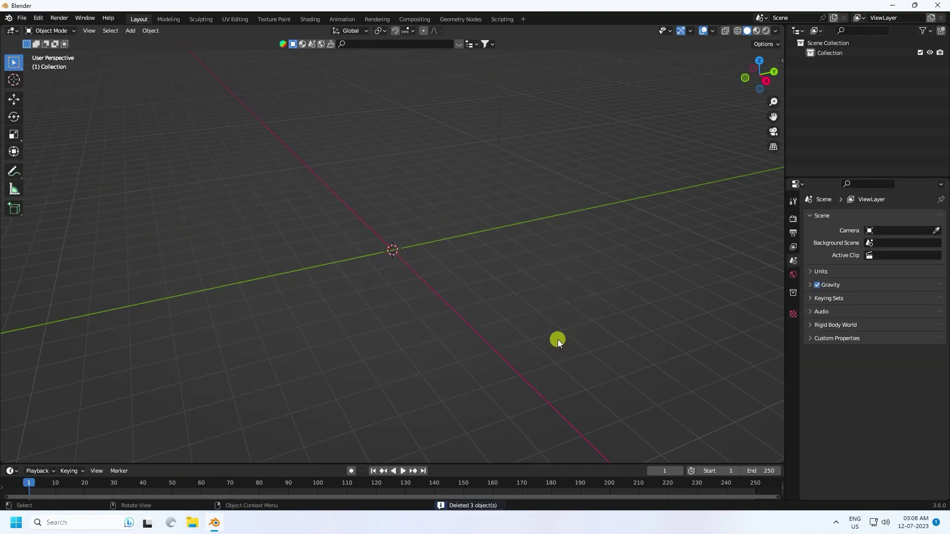
- Add a Landscape mesh and apply the "canyon" operator preset to it
{"action": "left_click", "coordinate": [130, 30]}
{"action": "mouse_move", "coordinate": [139, 40]}
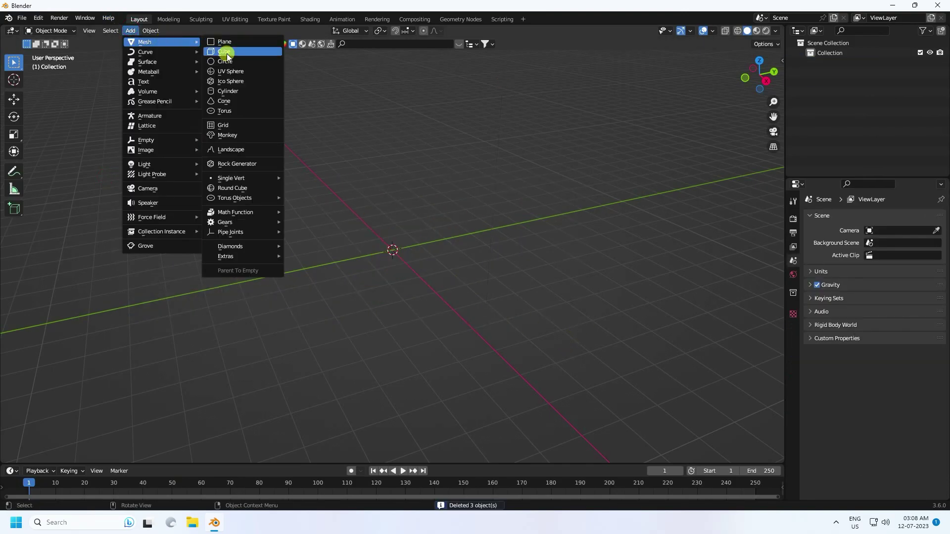
{"action": "left_click", "coordinate": [228, 149]}
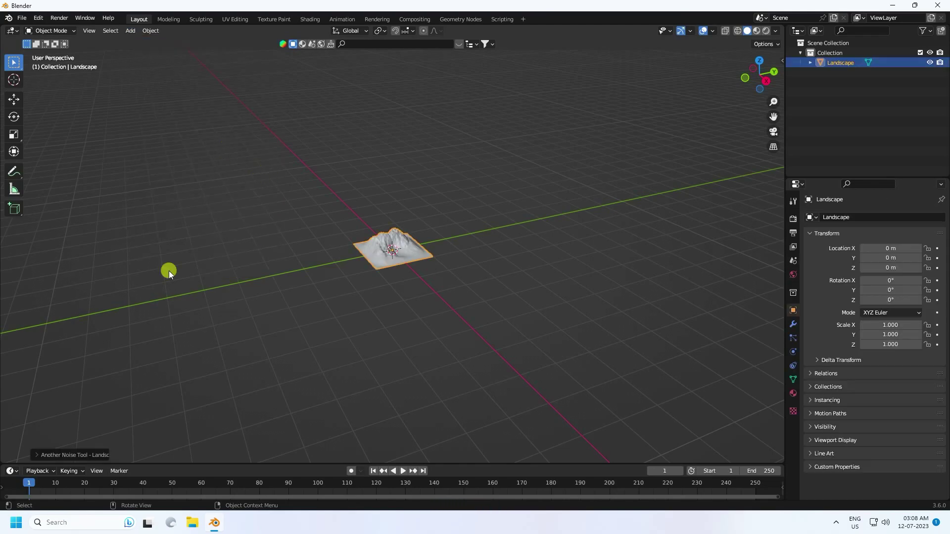
{"action": "left_click", "coordinate": [47, 454]}
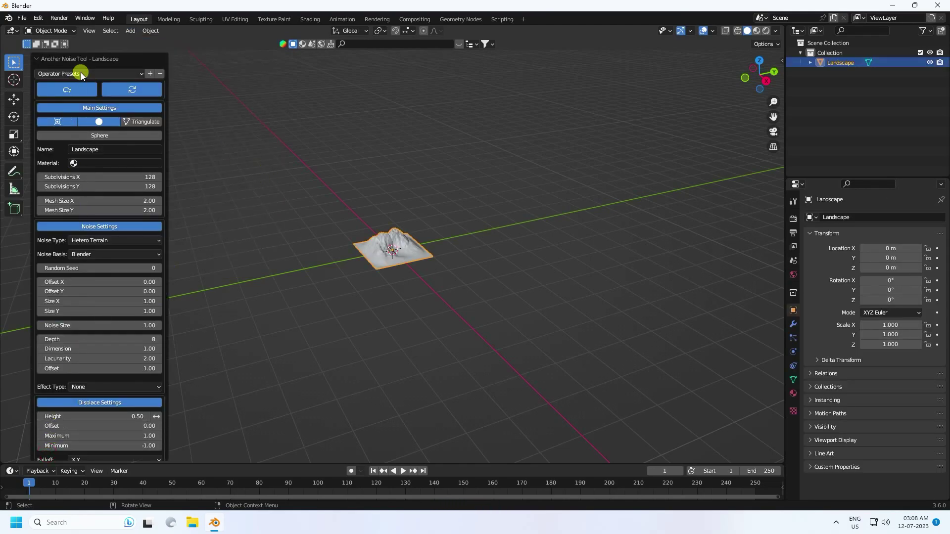
{"action": "left_click", "coordinate": [82, 73]}
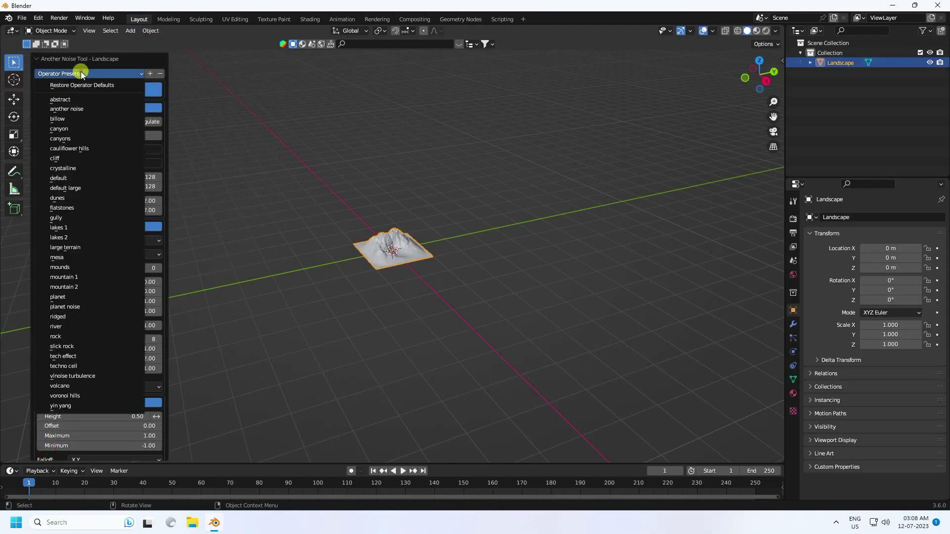
{"action": "left_click", "coordinate": [78, 129]}
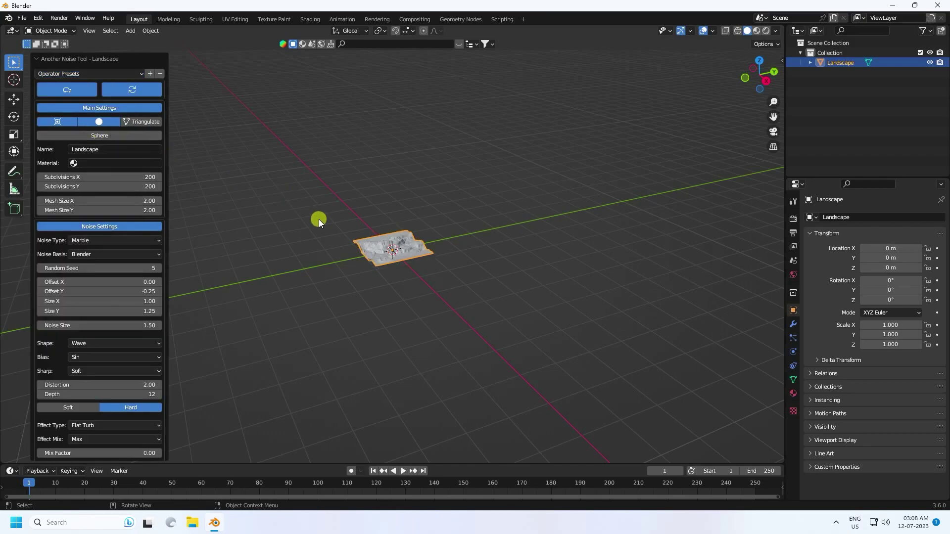
- Turn on the wireframe overlay to show the landscape's mesh density
{"action": "middle_click_drag", "start_coordinate": [317, 225], "coordinate": [401, 233]}
{"action": "scroll", "coordinate": [407, 213], "scroll_direction": "up", "scroll_amount": 4}
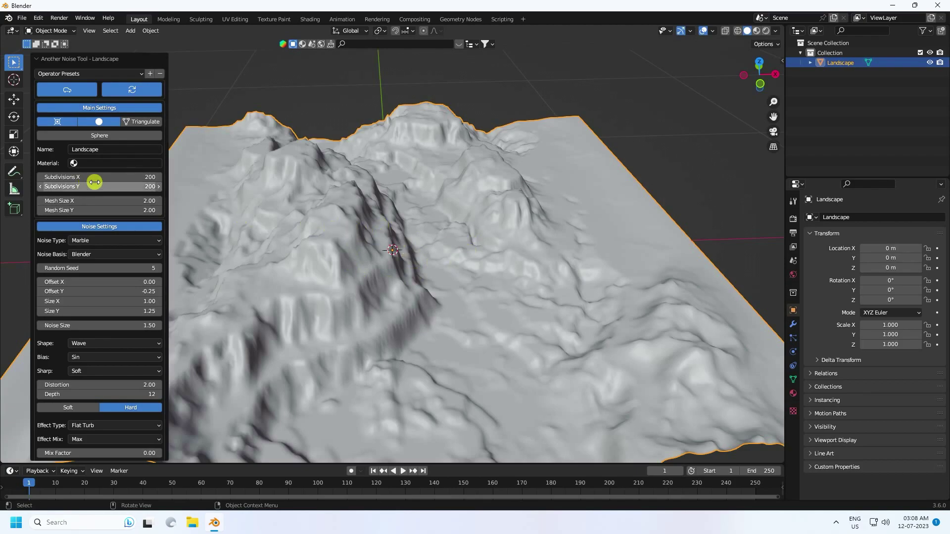
{"action": "left_click", "coordinate": [712, 31]}
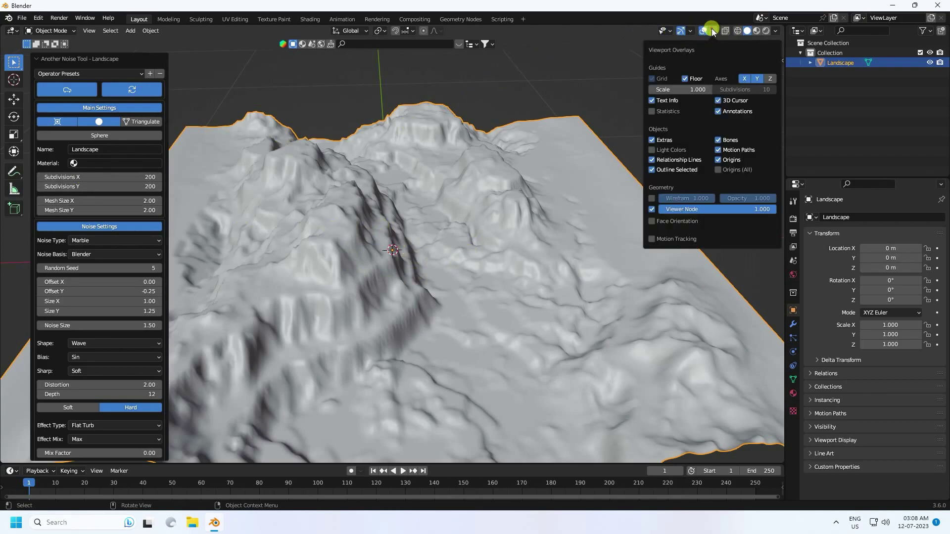
{"action": "left_click", "coordinate": [653, 198]}
- Set the landscape's X and Y subdivisions to 250 each and deselect it
{"action": "middle_click_drag", "start_coordinate": [396, 276], "coordinate": [201, 218]}
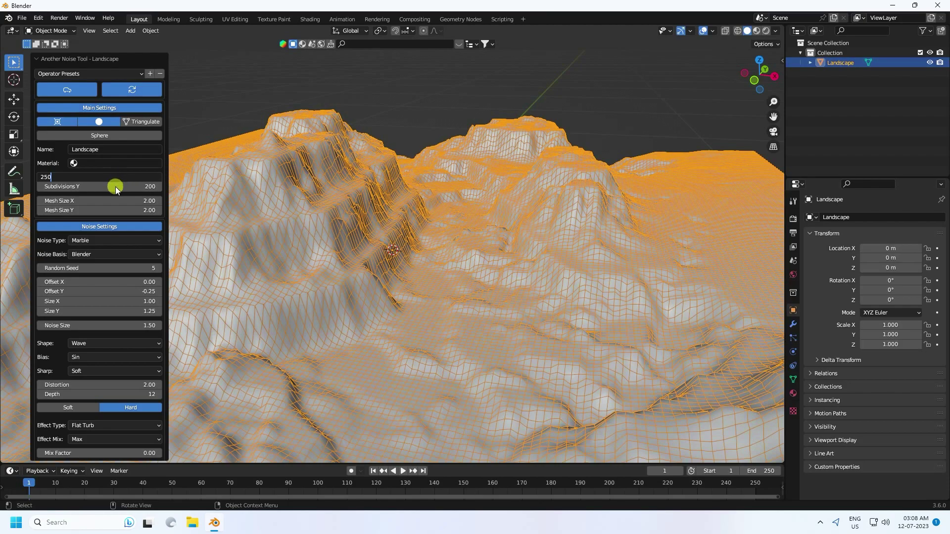
{"action": "left_click", "coordinate": [116, 187]}
{"action": "type", "text": "2"}
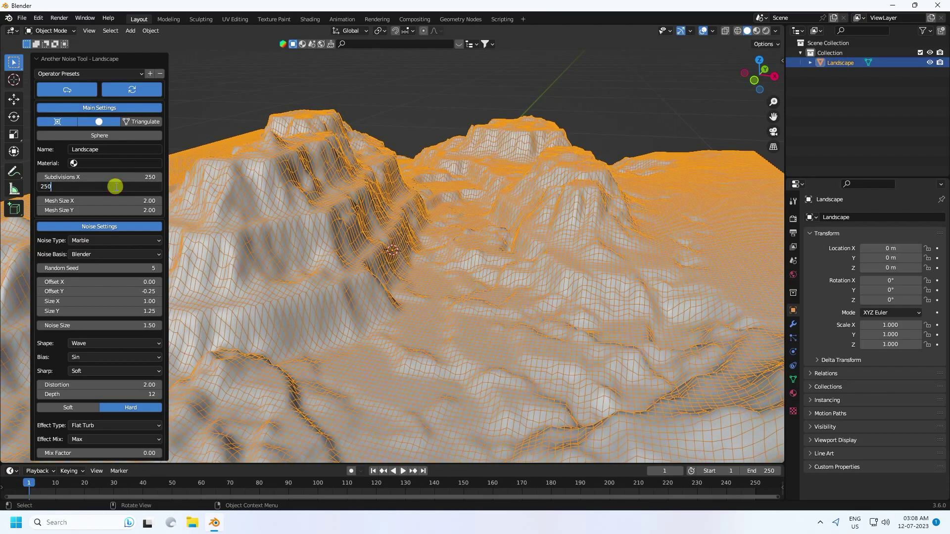
{"action": "type", "text": "50"}
{"action": "left_click", "coordinate": [235, 111]}
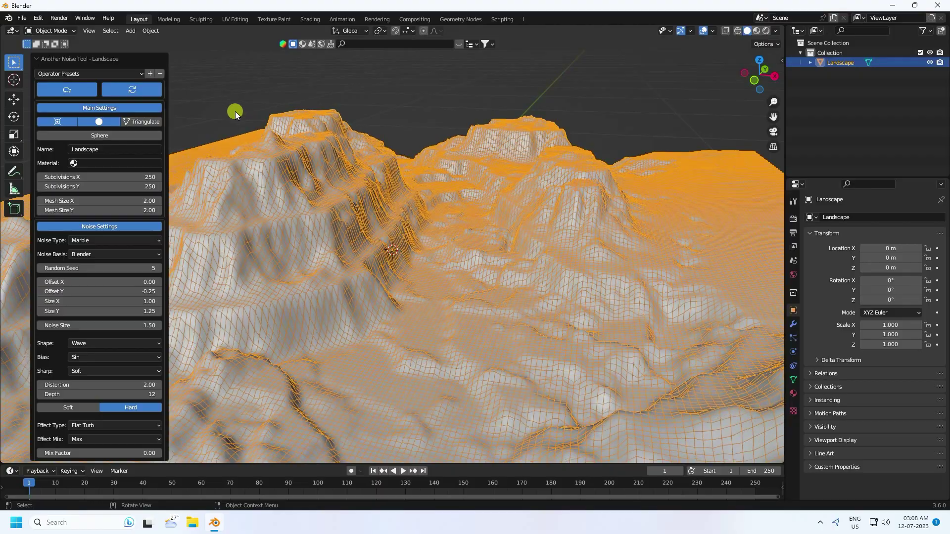
{"action": "left_click", "coordinate": [211, 95]}
- Scale the landscape up uniformly by a factor of 5
{"action": "scroll", "coordinate": [401, 245], "scroll_direction": "up", "scroll_amount": 2}
{"action": "scroll", "coordinate": [426, 257], "scroll_direction": "down", "scroll_amount": 5}
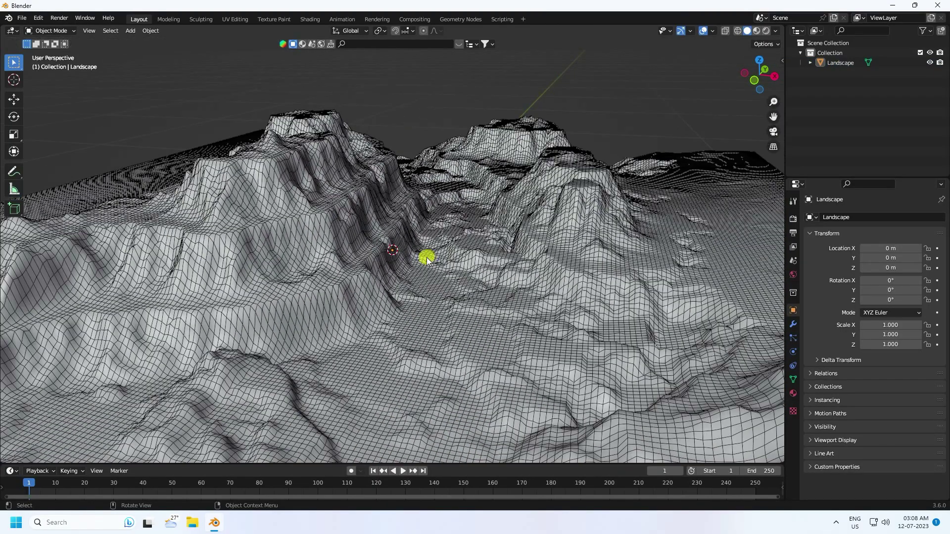
{"action": "scroll", "coordinate": [413, 271], "scroll_direction": "up", "scroll_amount": 1}
{"action": "scroll", "coordinate": [403, 274], "scroll_direction": "down", "scroll_amount": 3}
{"action": "left_click", "coordinate": [404, 266]}
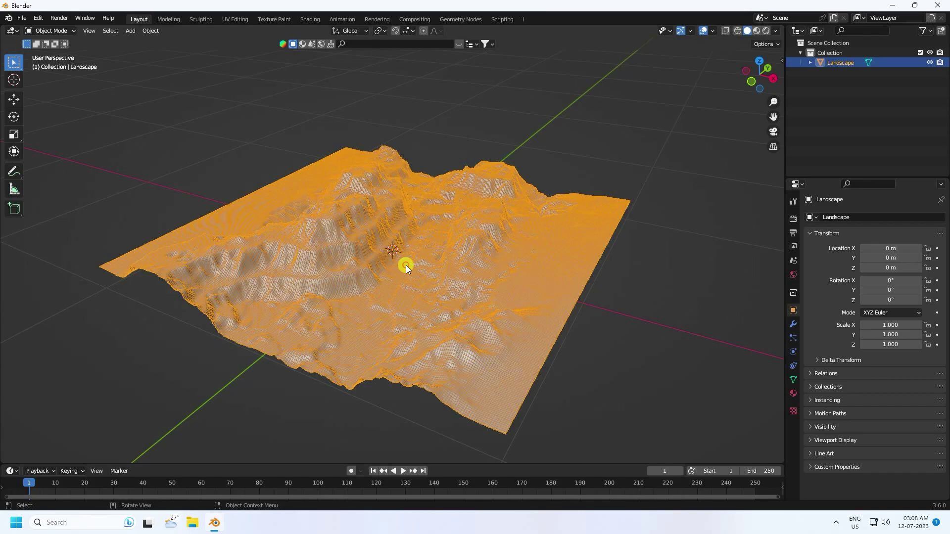
{"action": "key", "text": "s"}
{"action": "key", "text": "5"}
{"action": "key", "text": "Return"}
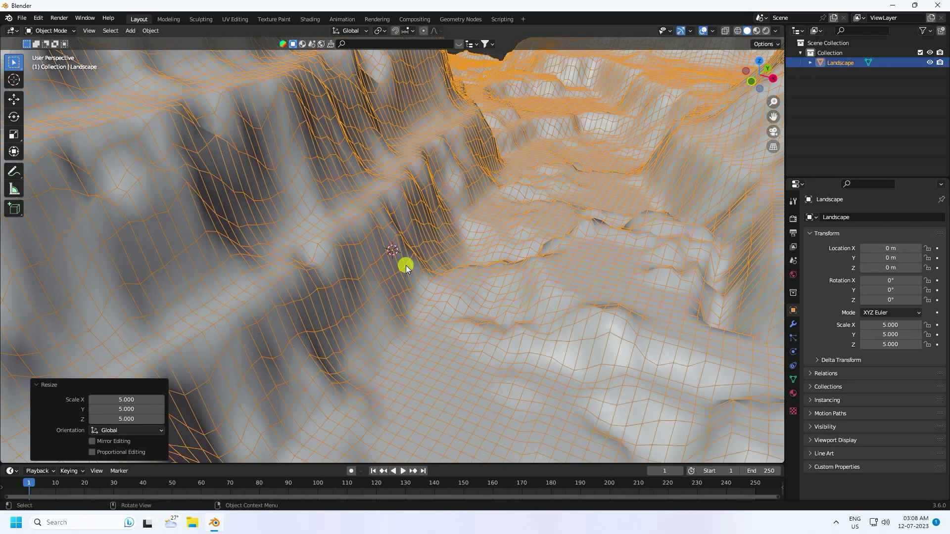
- Open the Shading workspace and create a new material for the landscape
{"action": "scroll", "coordinate": [402, 266], "scroll_direction": "down", "scroll_amount": 3}
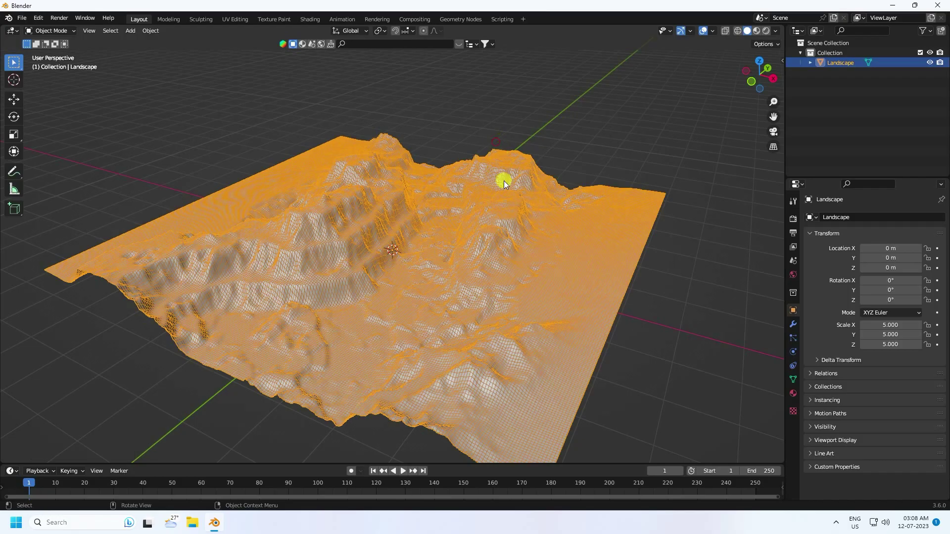
{"action": "scroll", "coordinate": [461, 258], "scroll_direction": "up", "scroll_amount": 4}
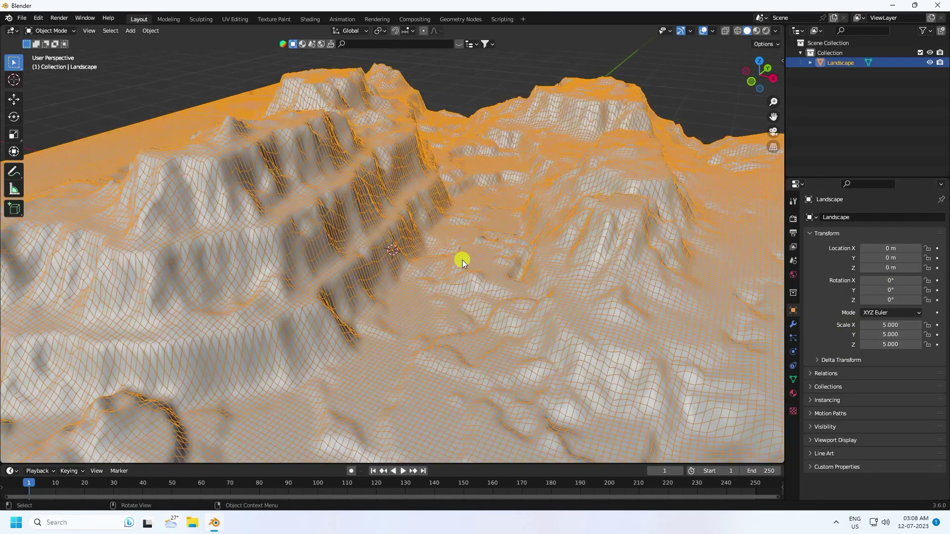
{"action": "left_click", "coordinate": [527, 66]}
{"action": "scroll", "coordinate": [460, 264], "scroll_direction": "up", "scroll_amount": 5}
{"action": "middle_click_drag", "start_coordinate": [483, 265], "coordinate": [487, 249]}
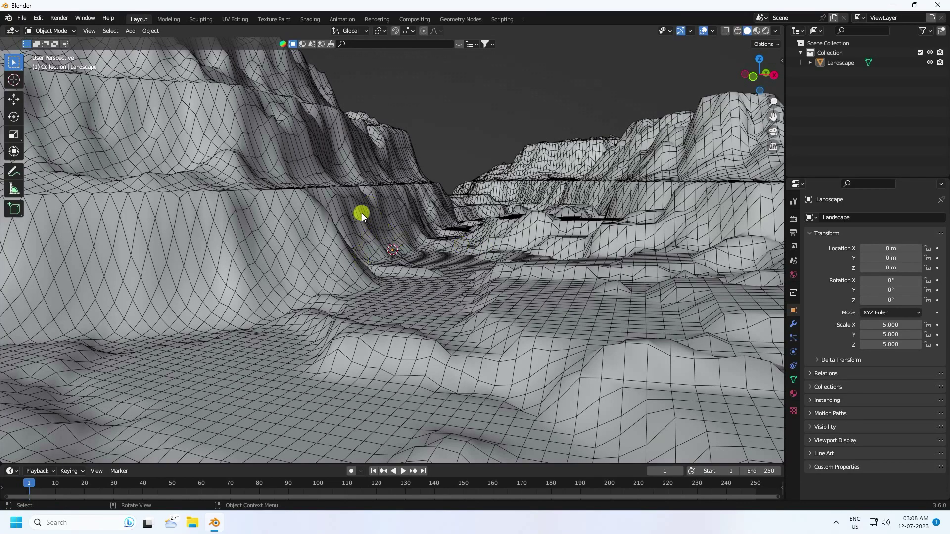
{"action": "left_click", "coordinate": [309, 24]}
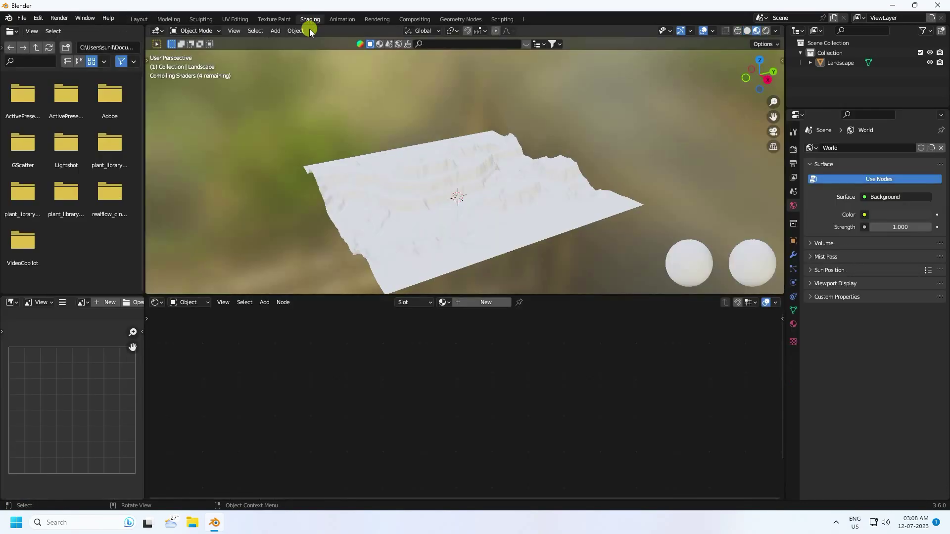
{"action": "left_click", "coordinate": [464, 303]}
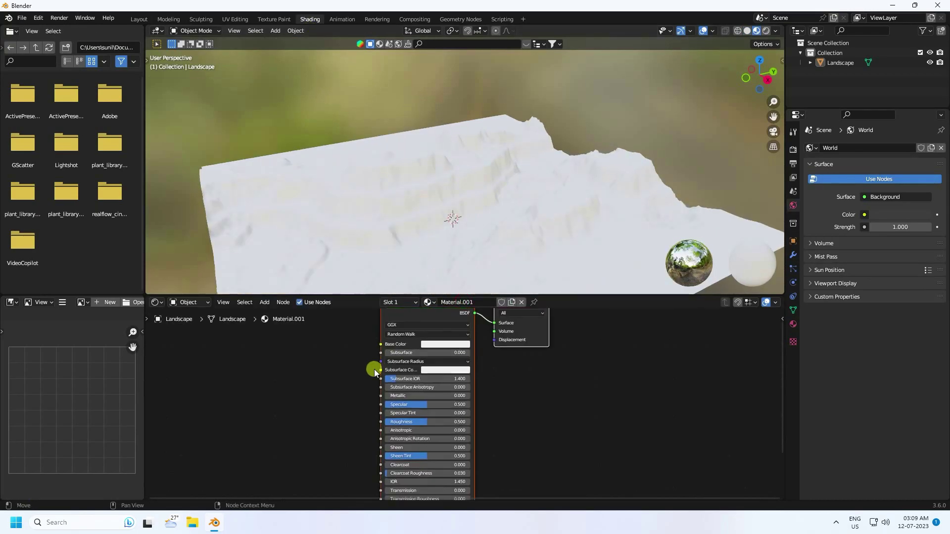
- Add a Color Ramp node in front of the Principled BSDF in the landscape material
{"action": "middle_click_drag", "start_coordinate": [374, 369], "coordinate": [446, 408]}
{"action": "left_click", "coordinate": [264, 302]}
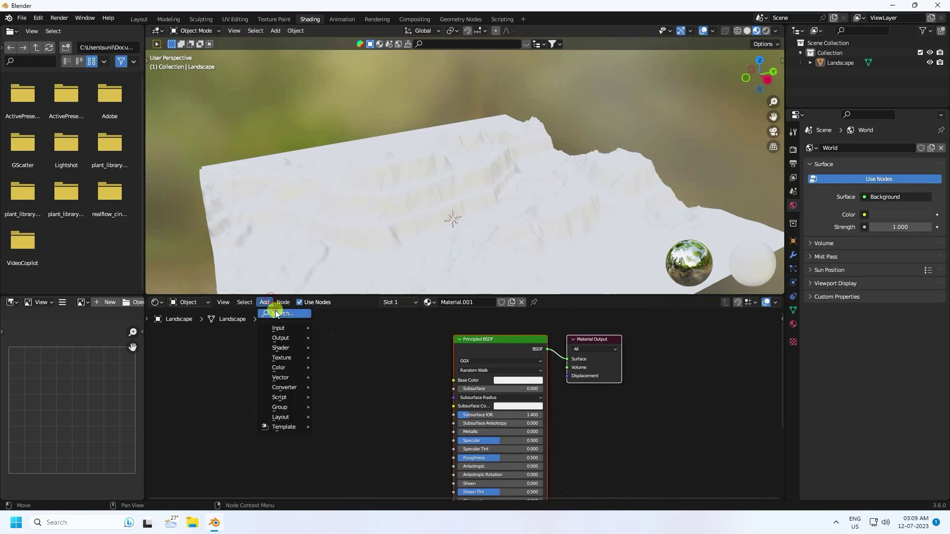
{"action": "left_click", "coordinate": [276, 309]}
{"action": "type", "text": "cl"}
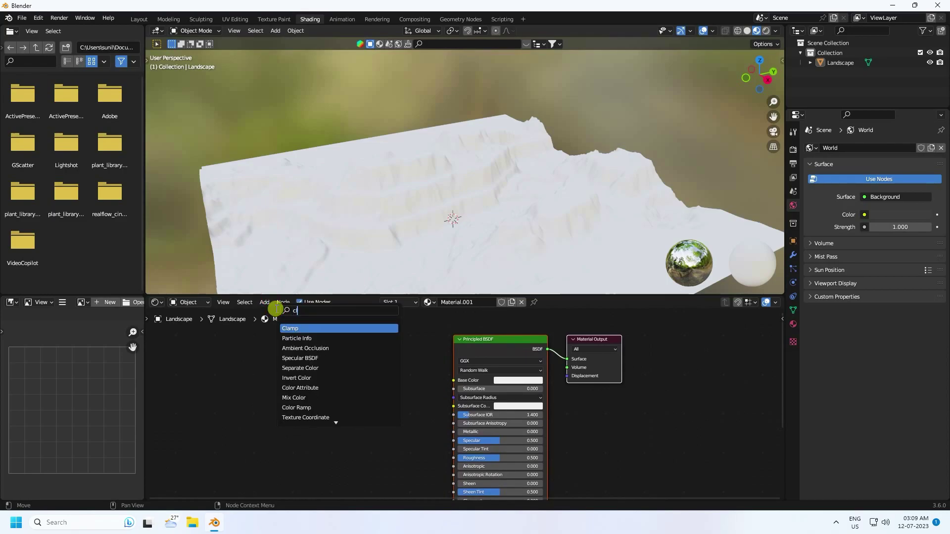
{"action": "type", "text": "olo"}
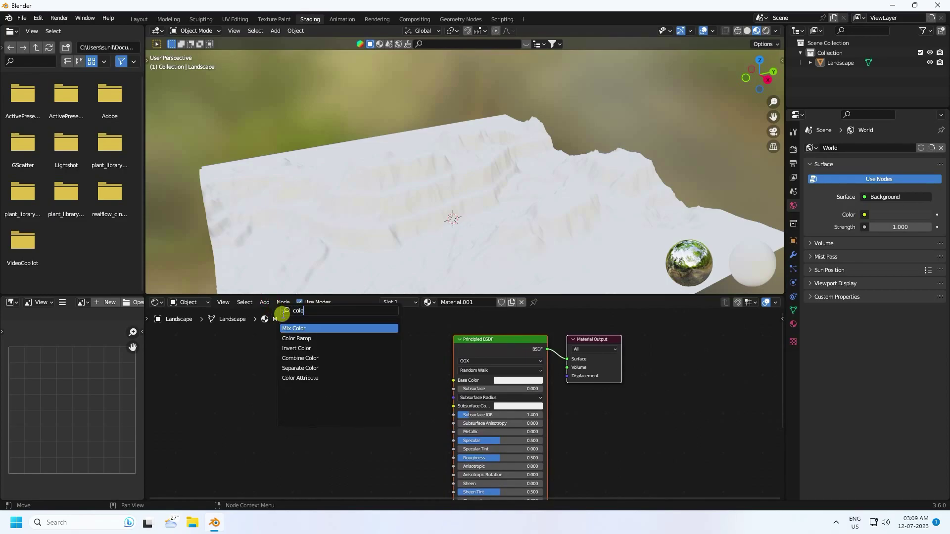
{"action": "left_click", "coordinate": [299, 338]}
{"action": "left_click", "coordinate": [346, 418]}
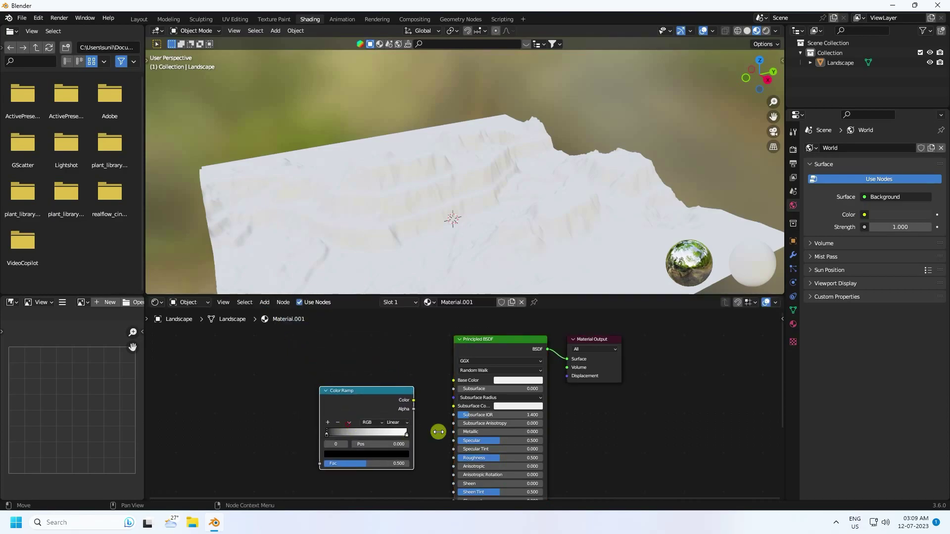
- Connect the Color Ramp's Color output to the Roughness input of the Principled BSDF
{"action": "scroll", "coordinate": [439, 426], "scroll_direction": "up", "scroll_amount": 1}
{"action": "middle_click_drag", "start_coordinate": [438, 426], "coordinate": [459, 358]}
{"action": "left_click_drag", "start_coordinate": [427, 331], "coordinate": [473, 400]}
{"action": "middle_click_drag", "start_coordinate": [424, 413], "coordinate": [458, 425]}
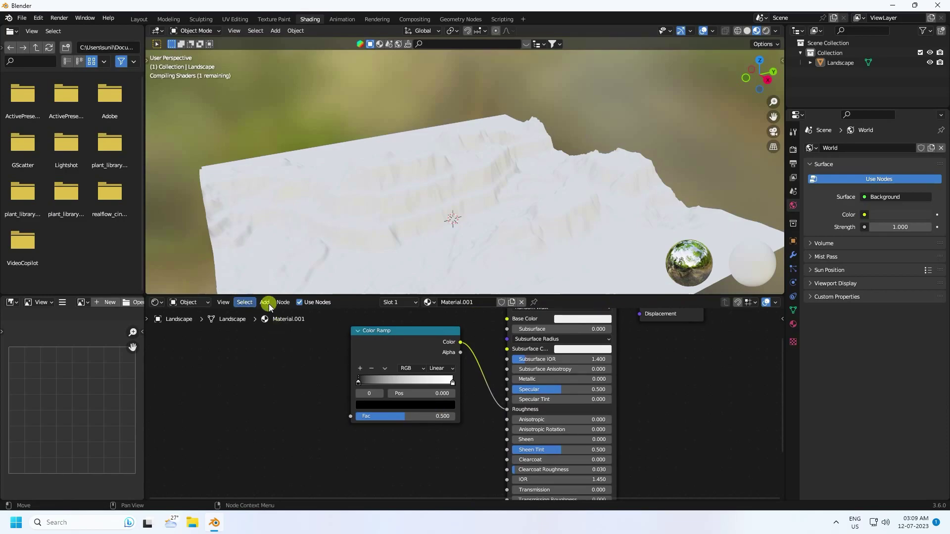
- Add a Noise Texture node before the Color Ramp and connect its Fac output to the ramp's Fac input
{"action": "left_click", "coordinate": [264, 302]}
{"action": "left_click", "coordinate": [273, 314]}
{"action": "type", "text": "noi"}
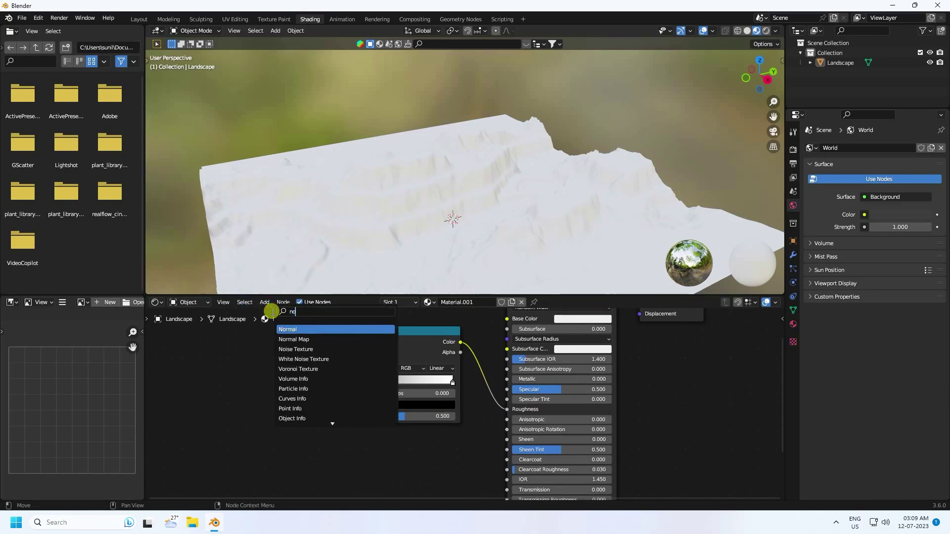
{"action": "left_click", "coordinate": [287, 329]}
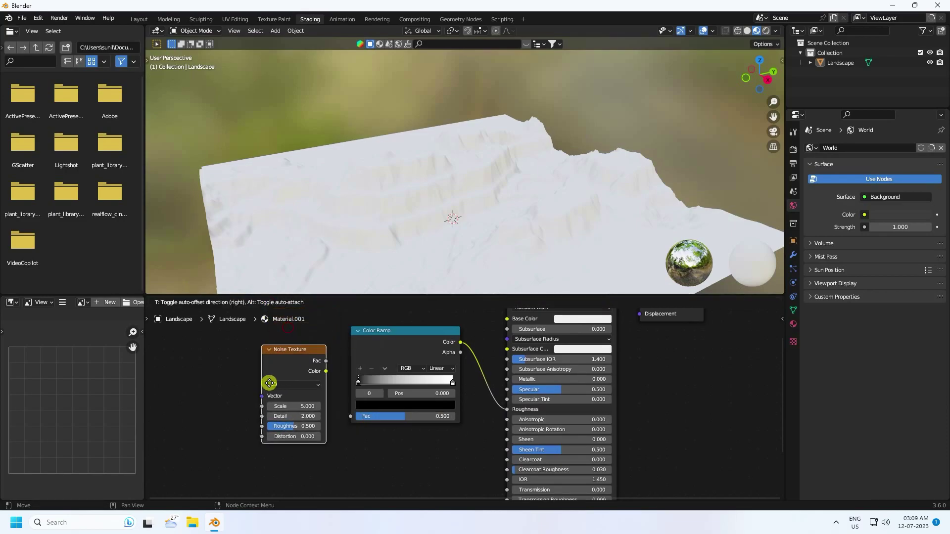
{"action": "left_click", "coordinate": [269, 381]}
{"action": "scroll", "coordinate": [322, 383], "scroll_direction": "up", "scroll_amount": 1}
{"action": "left_click_drag", "start_coordinate": [277, 369], "coordinate": [333, 419]}
{"action": "middle_click_drag", "start_coordinate": [333, 419], "coordinate": [411, 436]}
- Add Texture Coordinate and Mapping nodes to the Noise Texture and feed the Mapping node from the Object output
{"action": "left_click_drag", "start_coordinate": [333, 364], "coordinate": [341, 363]}
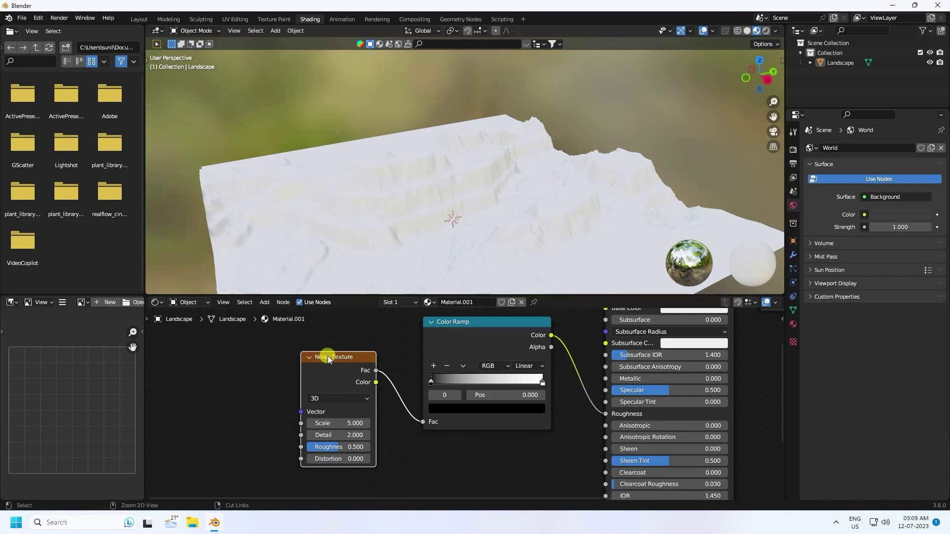
{"action": "key", "text": "ctrl+t"}
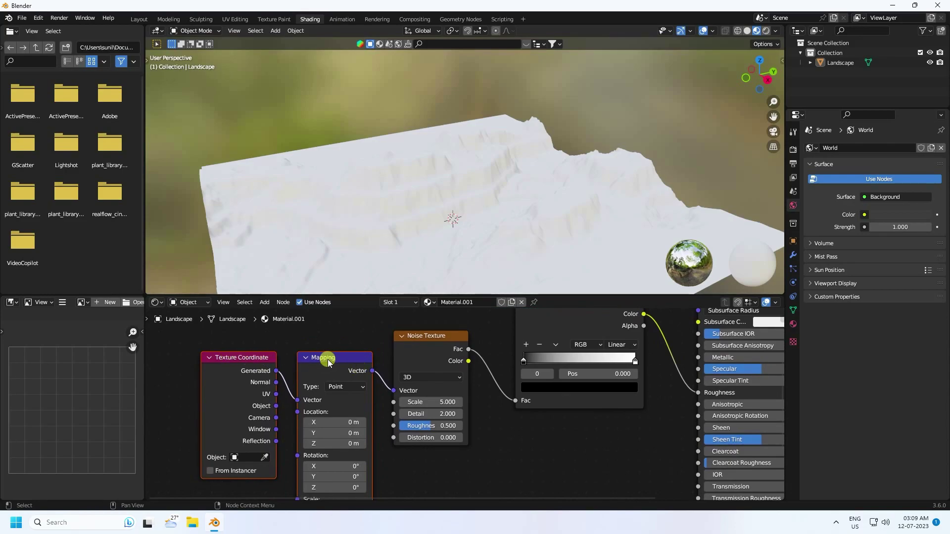
{"action": "left_click_drag", "start_coordinate": [276, 406], "coordinate": [299, 401]}
{"action": "middle_click_drag", "start_coordinate": [416, 473], "coordinate": [314, 450]}
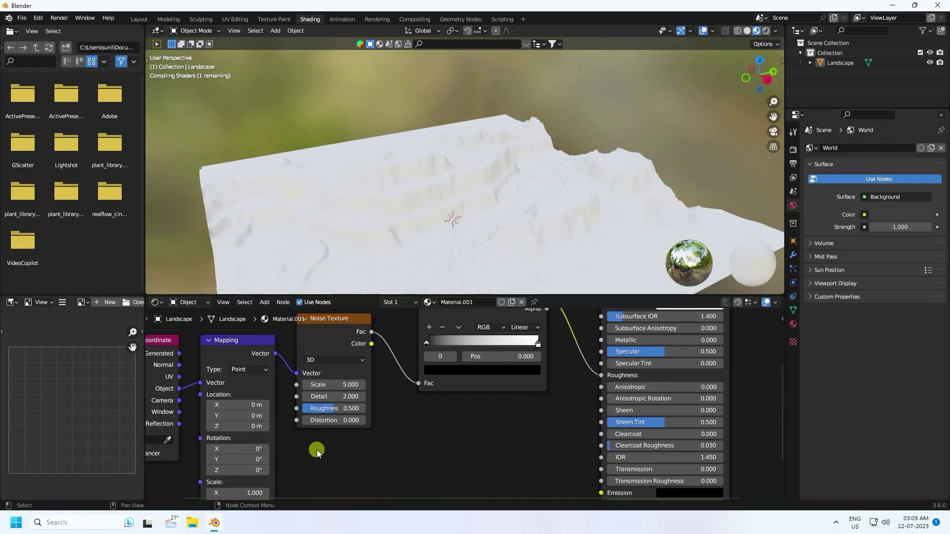
- Darken the Principled BSDF's Base Color to nearly black with a value of about 0.009
{"action": "middle_click_drag", "start_coordinate": [393, 409], "coordinate": [328, 441]}
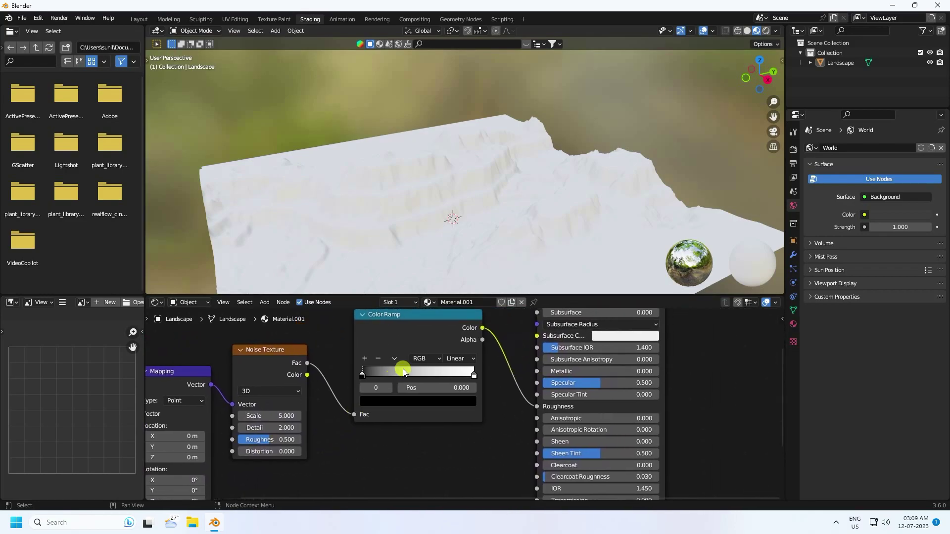
{"action": "middle_click_drag", "start_coordinate": [471, 393], "coordinate": [470, 418]}
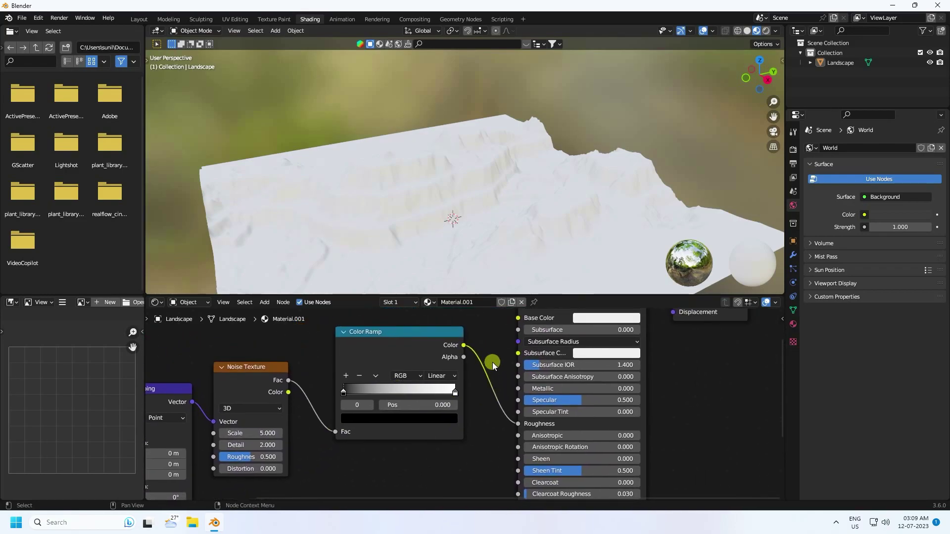
{"action": "middle_click_drag", "start_coordinate": [492, 362], "coordinate": [479, 388]}
{"action": "left_click", "coordinate": [575, 345]}
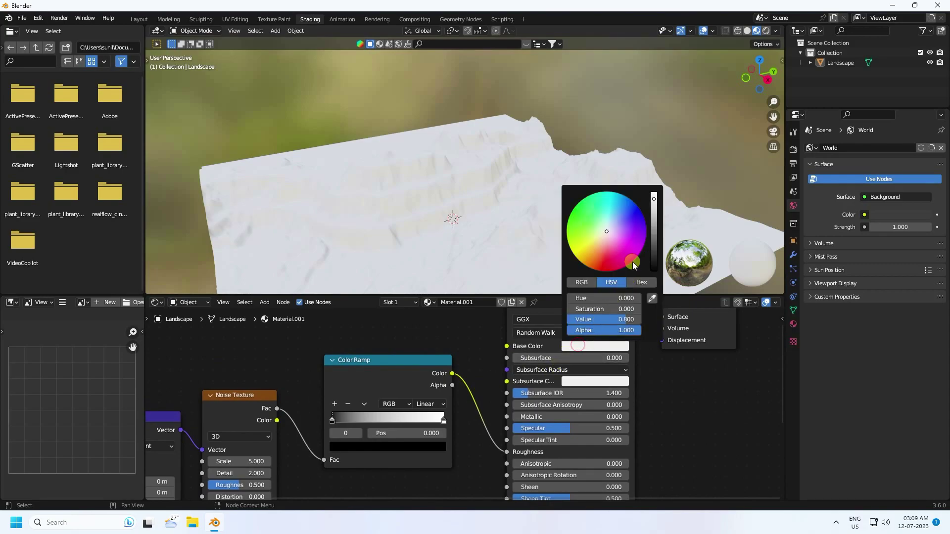
{"action": "left_click_drag", "start_coordinate": [654, 262], "coordinate": [416, 266]}
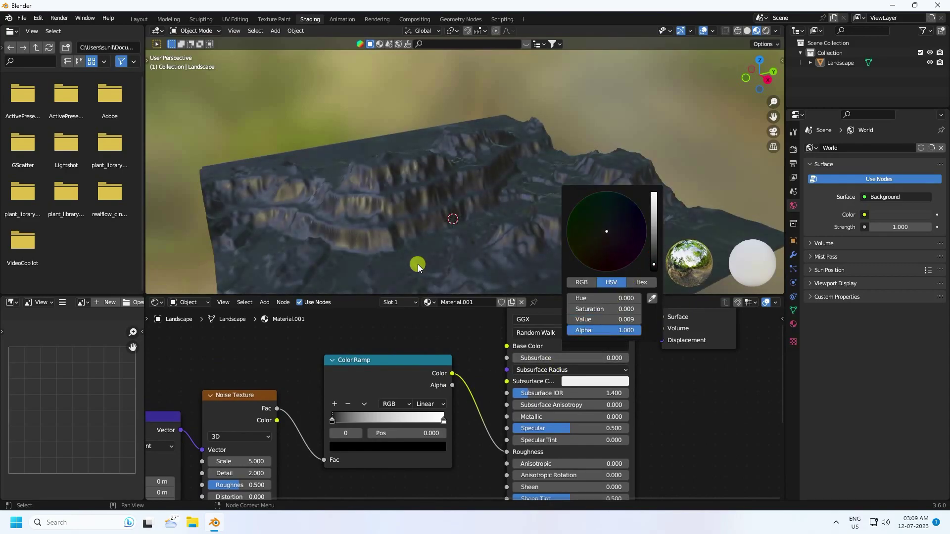
- Move the Color Ramp's black stop to position 0.500
{"action": "middle_click_drag", "start_coordinate": [475, 450], "coordinate": [503, 411]}
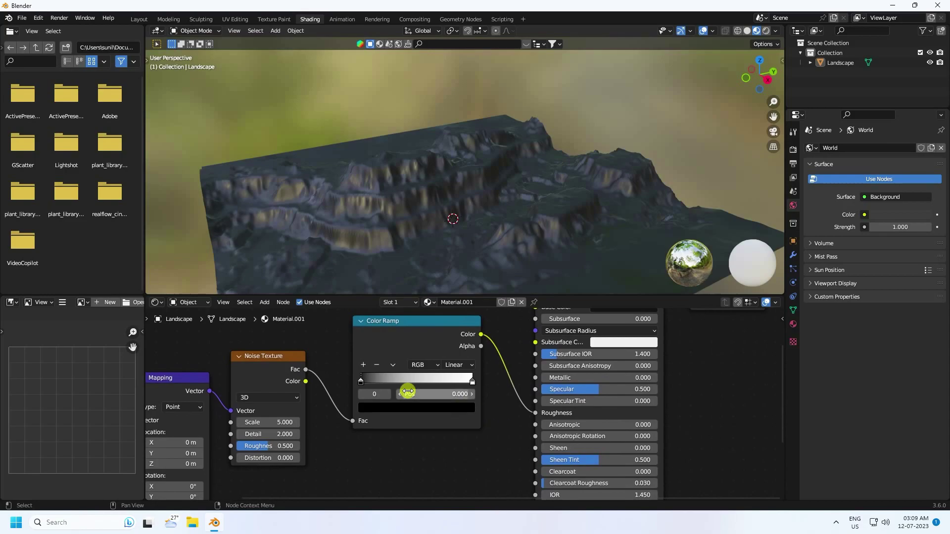
{"action": "scroll", "coordinate": [384, 348], "scroll_direction": "up", "scroll_amount": 1}
{"action": "middle_click_drag", "start_coordinate": [365, 335], "coordinate": [374, 362]}
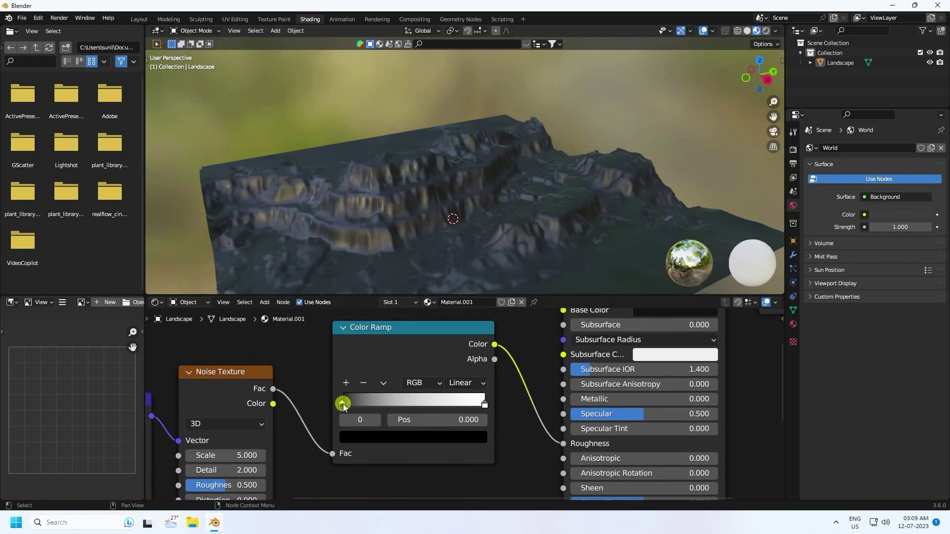
{"action": "mouse_move", "coordinate": [342, 402]}
{"action": "left_mouse_down"}
{"action": "mouse_move", "coordinate": [417, 403]}
{"action": "mouse_move", "coordinate": [408, 266]}
{"action": "mouse_move", "coordinate": [425, 241]}
{"action": "left_mouse_up"}
{"action": "middle_click_drag", "start_coordinate": [425, 241], "coordinate": [482, 175]}
{"action": "left_click", "coordinate": [413, 403]}
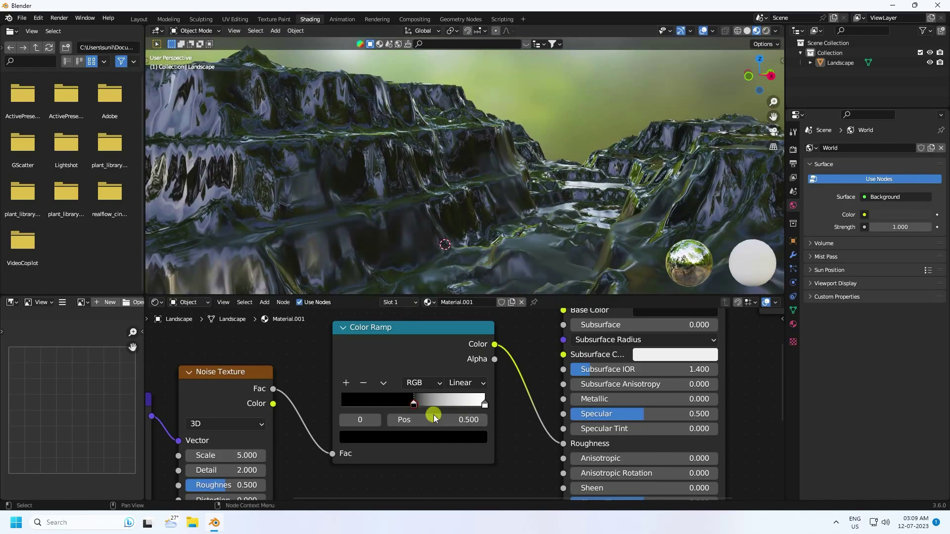
- Set the position of the Color Ramp's white stop to 0.700
{"action": "left_click_drag", "start_coordinate": [484, 403], "coordinate": [456, 405]}
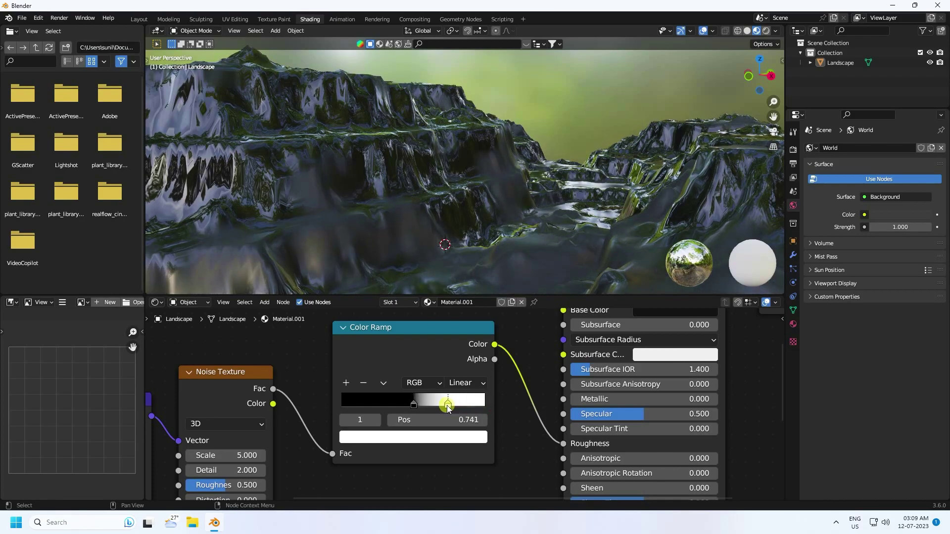
{"action": "left_click", "coordinate": [446, 421]}
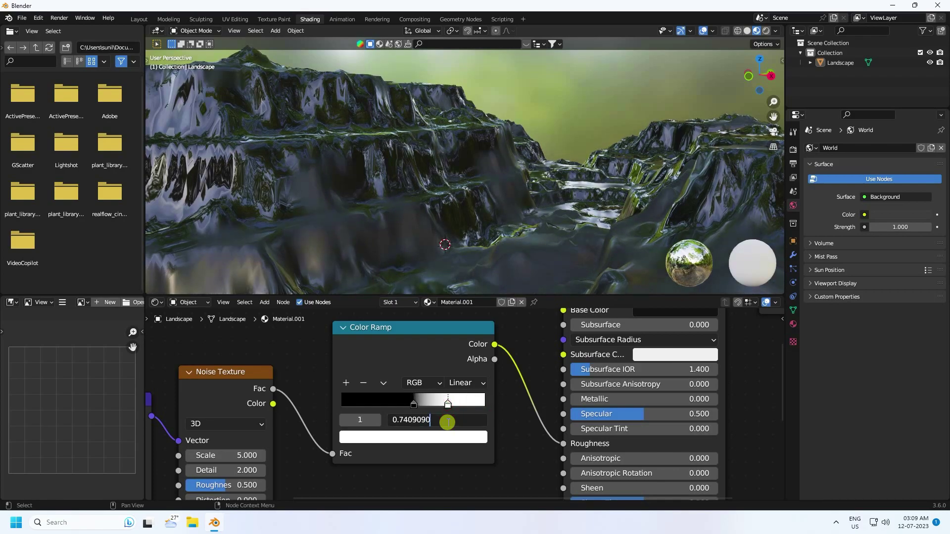
{"action": "key", "text": "ctrl+a"}
{"action": "type", "text": "0."}
{"action": "key", "text": "Return"}
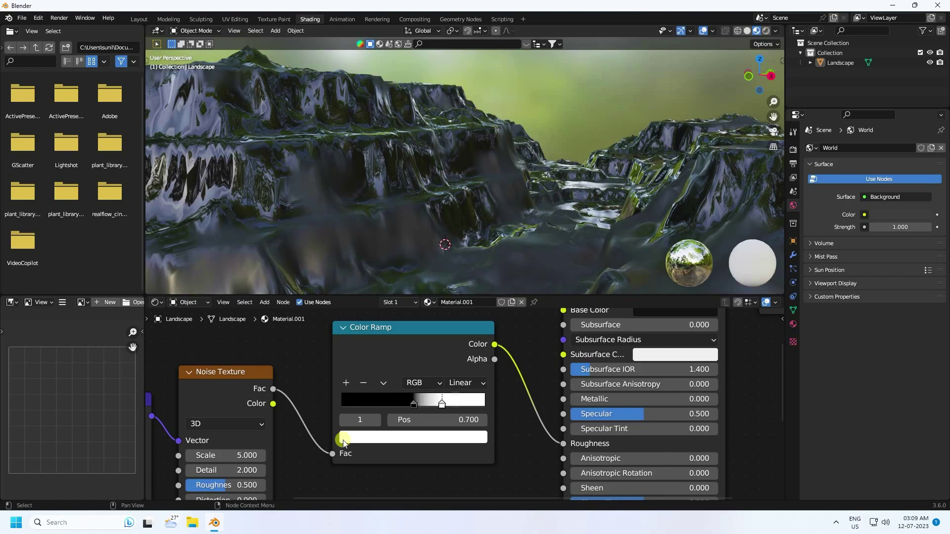
{"action": "mouse_move", "coordinate": [475, 226]}
{"action": "middle_mouse_down"}
{"action": "mouse_move", "coordinate": [470, 254]}
{"action": "mouse_move", "coordinate": [453, 236]}
{"action": "mouse_move", "coordinate": [483, 238]}
{"action": "middle_mouse_up"}
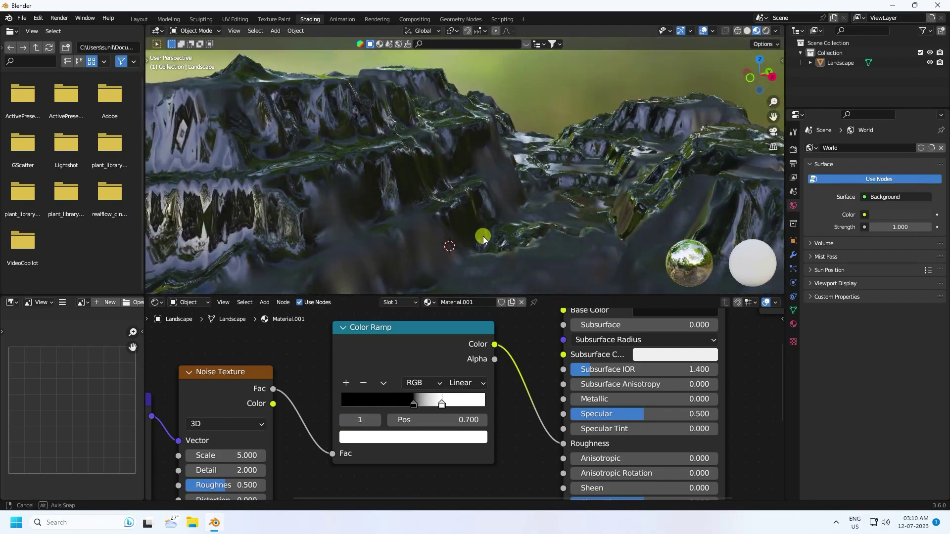
- Set the Noise Texture's Scale to 10 and Detail to 15, and check the effect on the landscape
{"action": "middle_click_drag", "start_coordinate": [299, 474], "coordinate": [401, 406]}
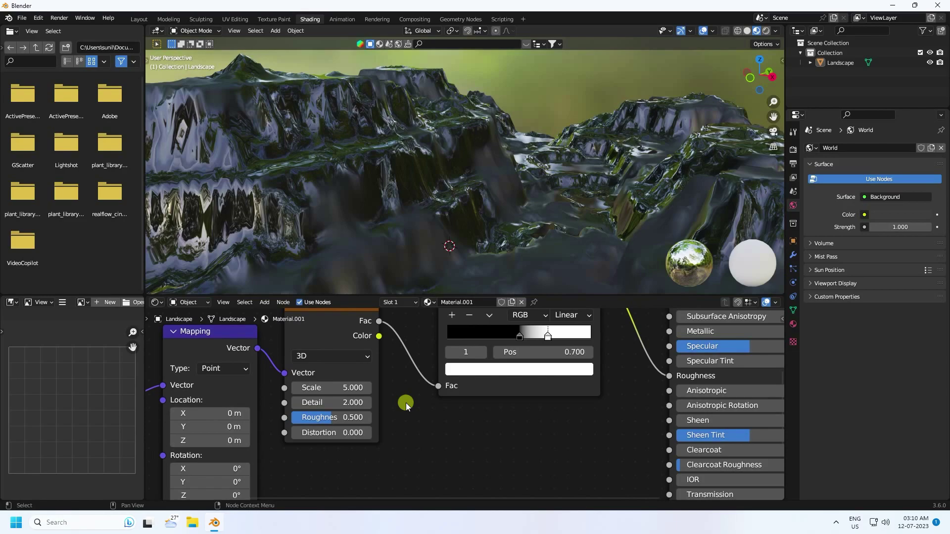
{"action": "left_click", "coordinate": [338, 390]}
{"action": "type", "text": "10"}
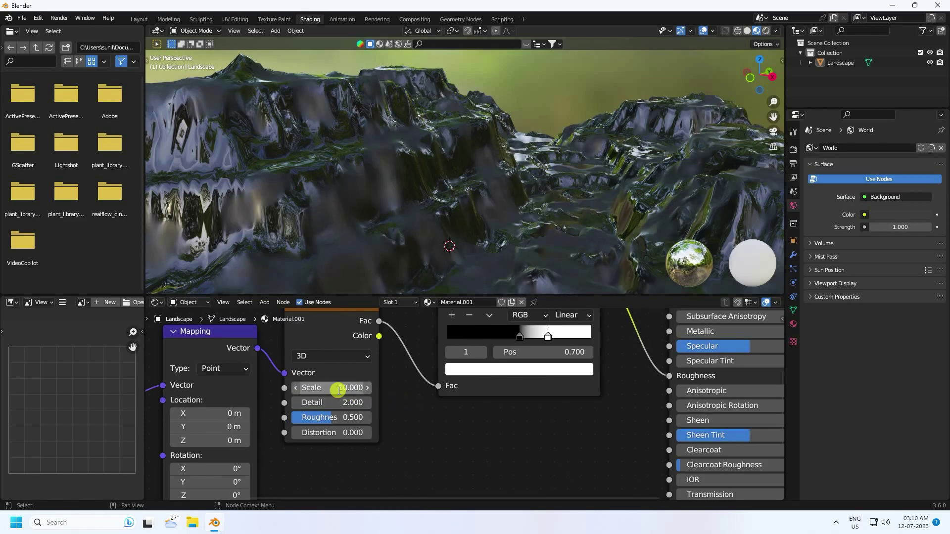
{"action": "key", "text": "Return"}
{"action": "left_click", "coordinate": [336, 402]}
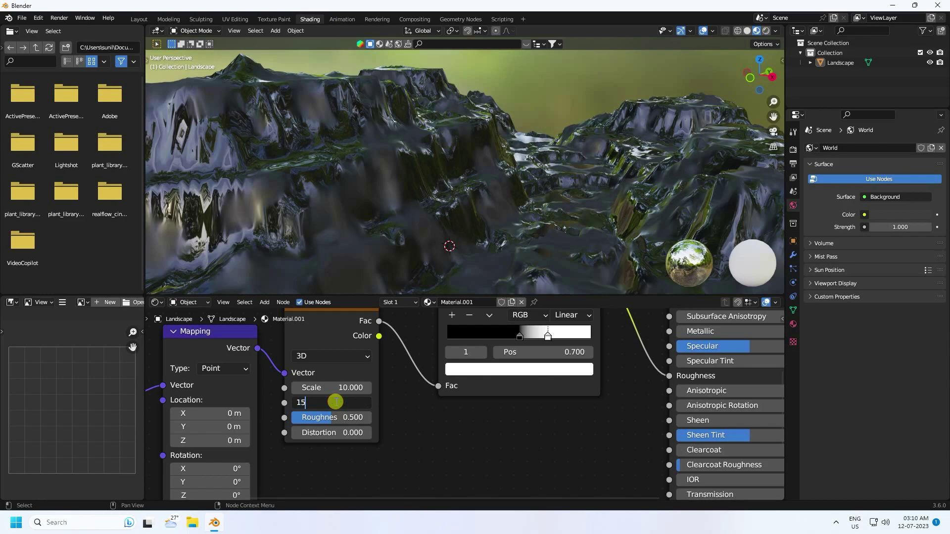
{"action": "type", "text": "15"}
{"action": "key", "text": "Return"}
{"action": "mouse_move", "coordinate": [414, 239]}
{"action": "middle_mouse_down"}
{"action": "mouse_move", "coordinate": [431, 240]}
{"action": "mouse_move", "coordinate": [417, 226]}
{"action": "middle_mouse_up"}
{"action": "scroll", "coordinate": [417, 226], "scroll_direction": "down", "scroll_amount": 5}
{"action": "scroll", "coordinate": [461, 233], "scroll_direction": "up", "scroll_amount": 4}
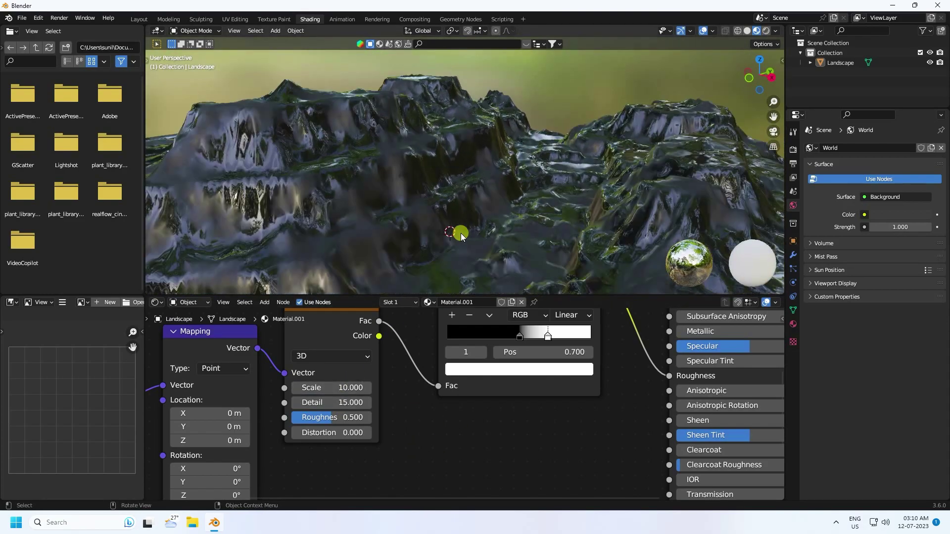
- Duplicate the Noise Texture node and place the copy below the original
{"action": "scroll", "coordinate": [420, 420], "scroll_direction": "down", "scroll_amount": 3}
{"action": "mouse_move", "coordinate": [420, 420]}
{"action": "middle_mouse_down"}
{"action": "mouse_move", "coordinate": [430, 429]}
{"action": "mouse_move", "coordinate": [434, 414]}
{"action": "middle_mouse_up"}
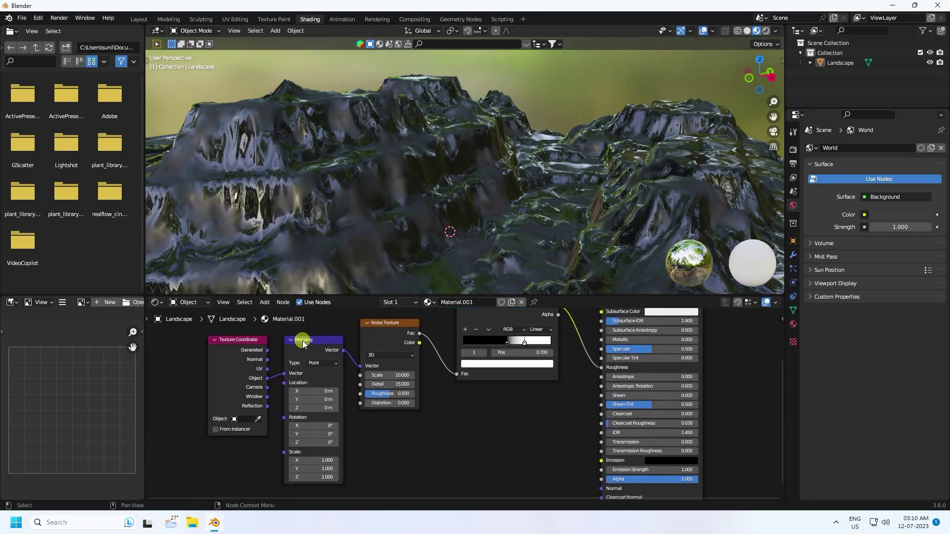
{"action": "left_click", "coordinate": [384, 324]}
{"action": "left_click_drag", "start_coordinate": [382, 327], "coordinate": [393, 325]}
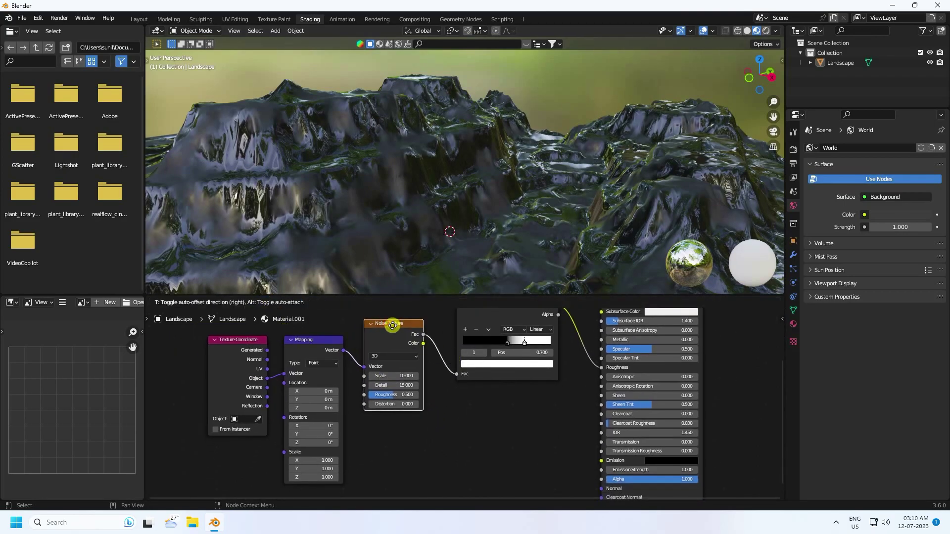
{"action": "key", "text": "shift+d"}
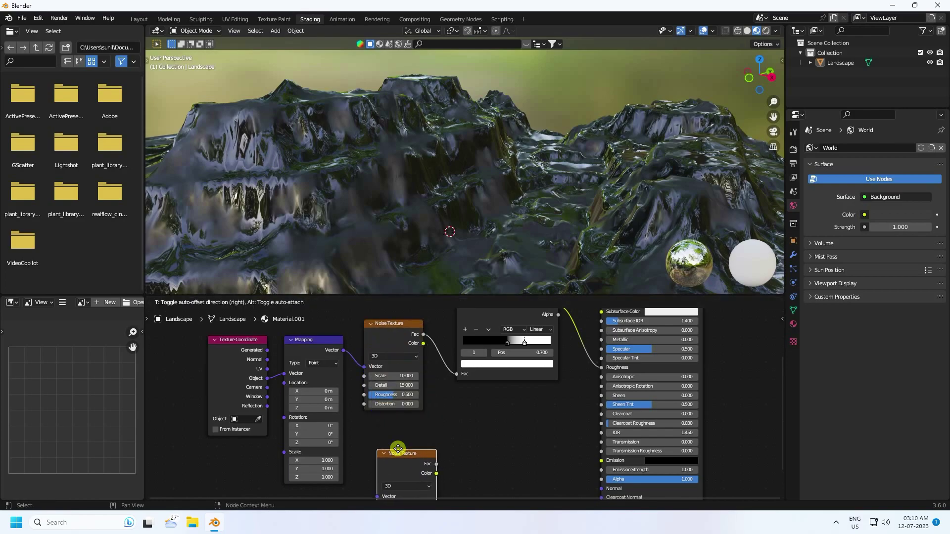
{"action": "left_click", "coordinate": [402, 441]}
- Add a Bump node between the duplicated Noise Texture and the Principled BSDF
{"action": "middle_click_drag", "start_coordinate": [439, 424], "coordinate": [424, 372]}
{"action": "left_click", "coordinate": [279, 302]}
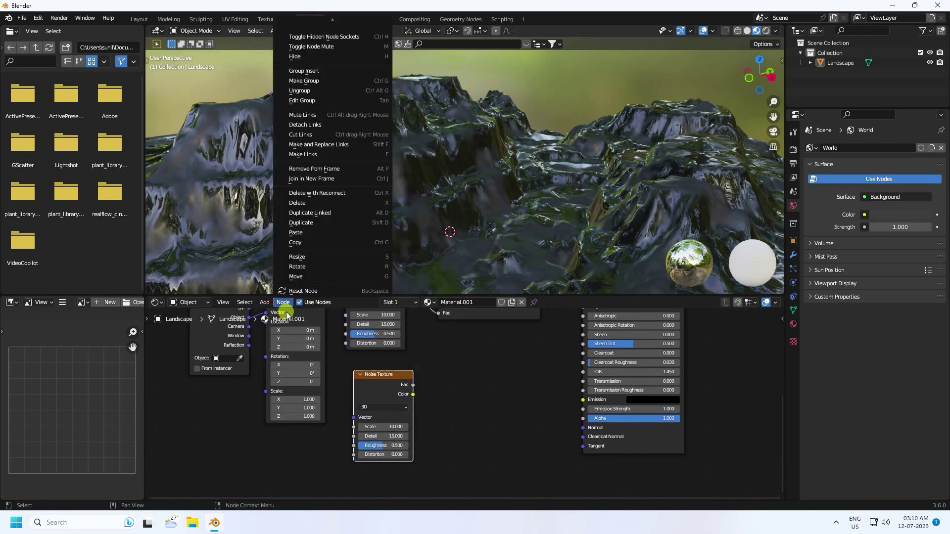
{"action": "left_click", "coordinate": [264, 303]}
{"action": "left_click", "coordinate": [276, 315]}
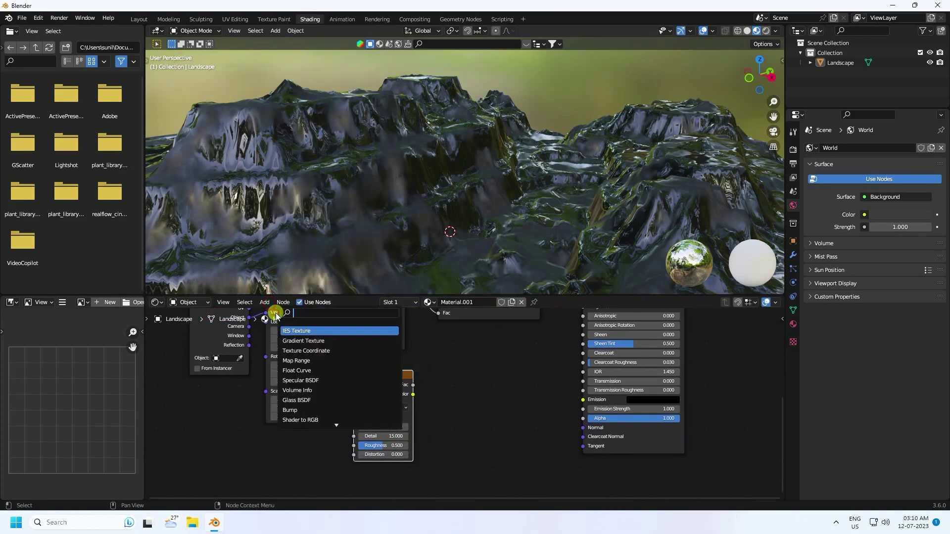
{"action": "type", "text": "bump"}
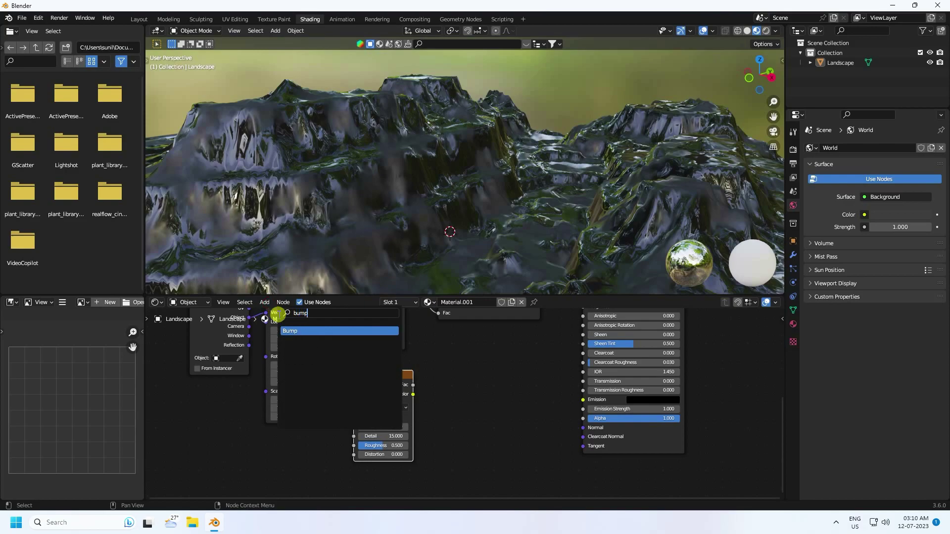
{"action": "left_click", "coordinate": [298, 331]}
{"action": "left_click", "coordinate": [509, 394]}
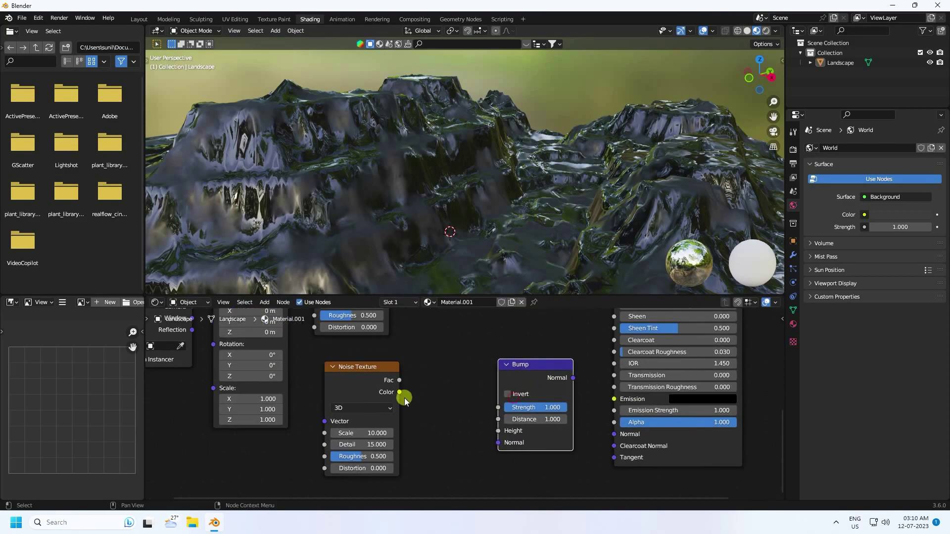
- Move the duplicated Noise Texture slightly closer to the Bump node and connect Bump's Normal output to the Principled BSDF's Normal input
{"action": "scroll", "coordinate": [391, 389], "scroll_direction": "up", "scroll_amount": 2}
{"action": "left_click_drag", "start_coordinate": [378, 379], "coordinate": [401, 380]}
{"action": "left_click_drag", "start_coordinate": [543, 370], "coordinate": [631, 440]}
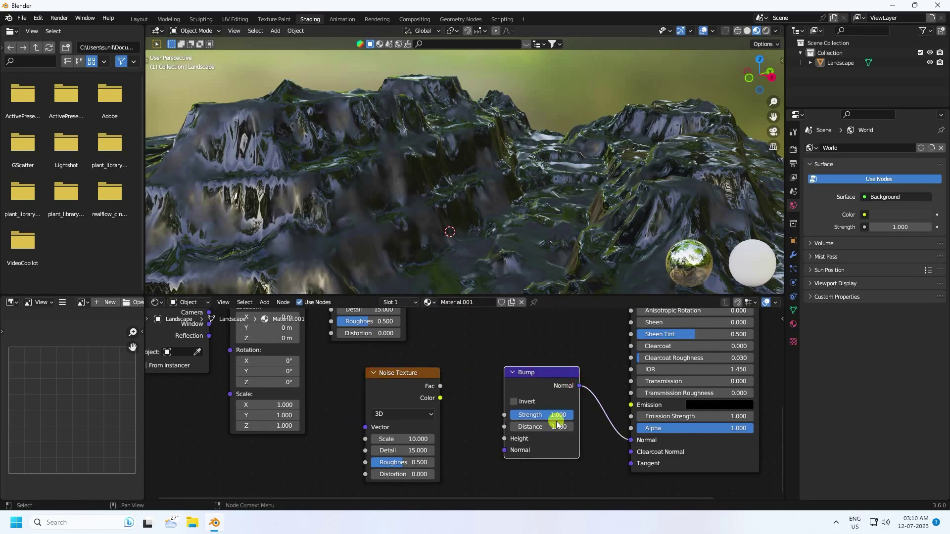
- Connect the duplicated Noise Texture's Color output to the Bump node's Height input
{"action": "mouse_move", "coordinate": [440, 386]}
{"action": "left_mouse_down"}
{"action": "mouse_move", "coordinate": [475, 420]}
{"action": "mouse_move", "coordinate": [440, 403]}
{"action": "left_mouse_up"}
{"action": "key", "text": "Escape"}
{"action": "middle_click_drag", "start_coordinate": [463, 374], "coordinate": [445, 396]}
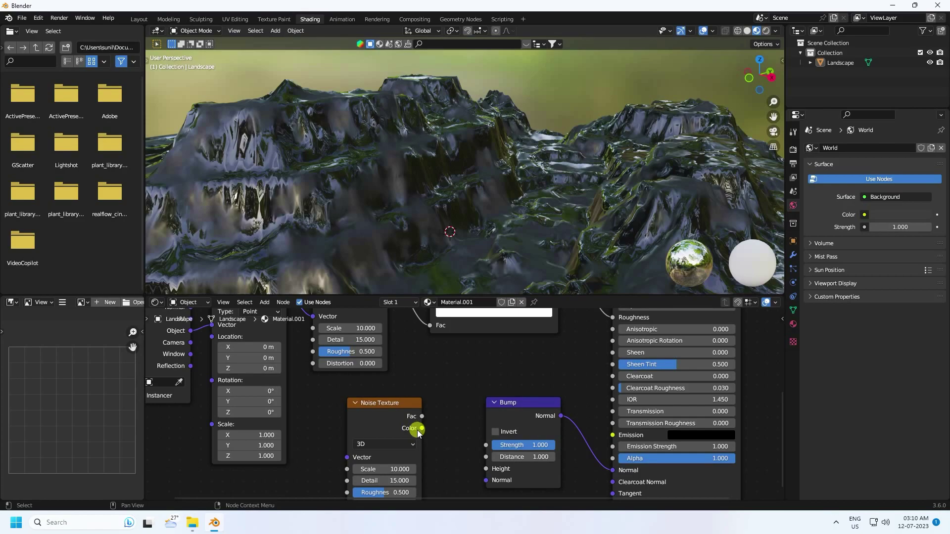
{"action": "left_click_drag", "start_coordinate": [422, 428], "coordinate": [486, 469]}
{"action": "middle_click_drag", "start_coordinate": [432, 384], "coordinate": [446, 418]}
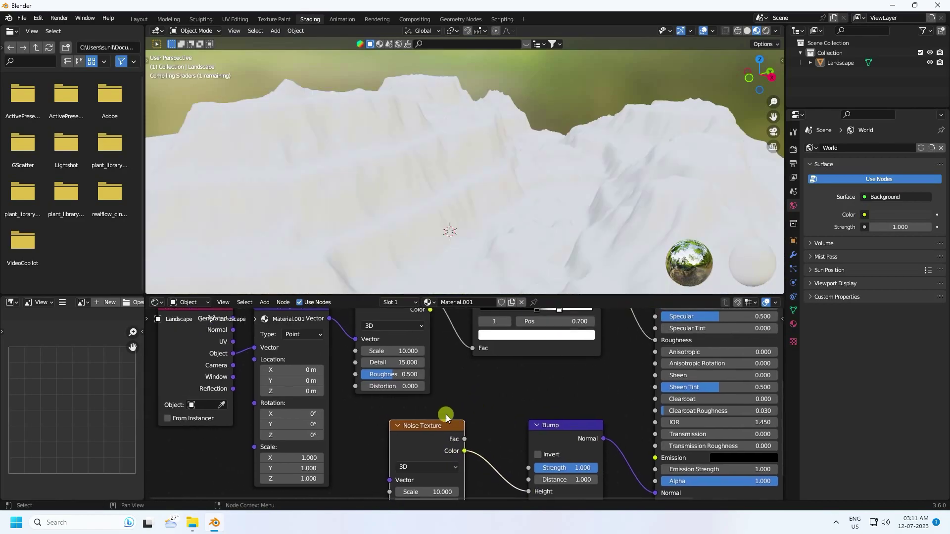
- Connect the Mapping node's Vector output to the duplicated Noise Texture's Vector input
{"action": "scroll", "coordinate": [356, 387], "scroll_direction": "down", "scroll_amount": 1}
{"action": "scroll", "coordinate": [346, 366], "scroll_direction": "up", "scroll_amount": 1, "text": "shift"}
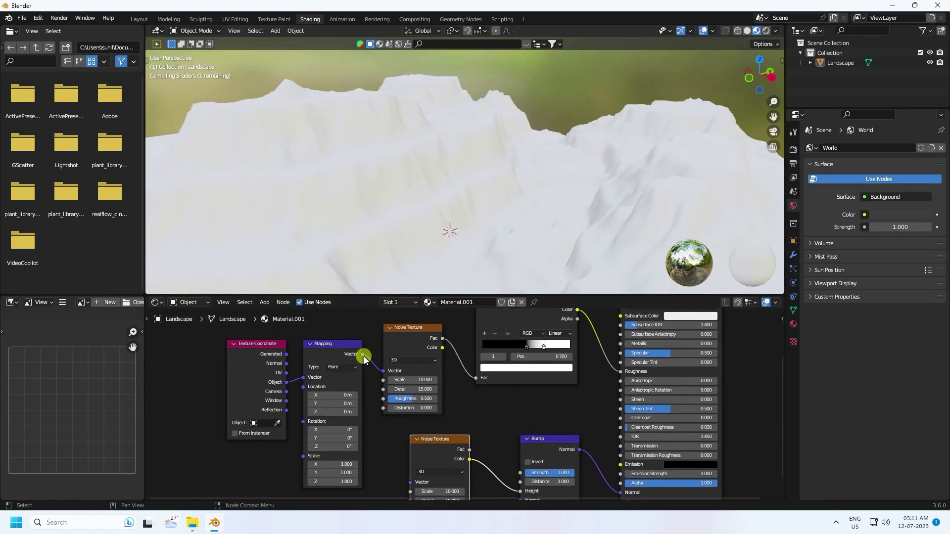
{"action": "left_click_drag", "start_coordinate": [363, 354], "coordinate": [403, 479]}
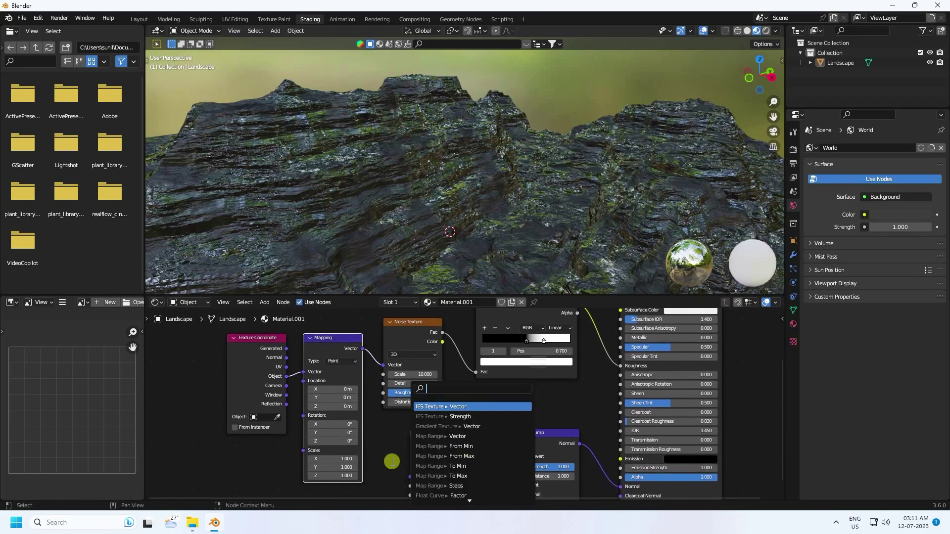
{"action": "key", "text": "Escape"}
{"action": "middle_click_drag", "start_coordinate": [395, 456], "coordinate": [352, 424]}
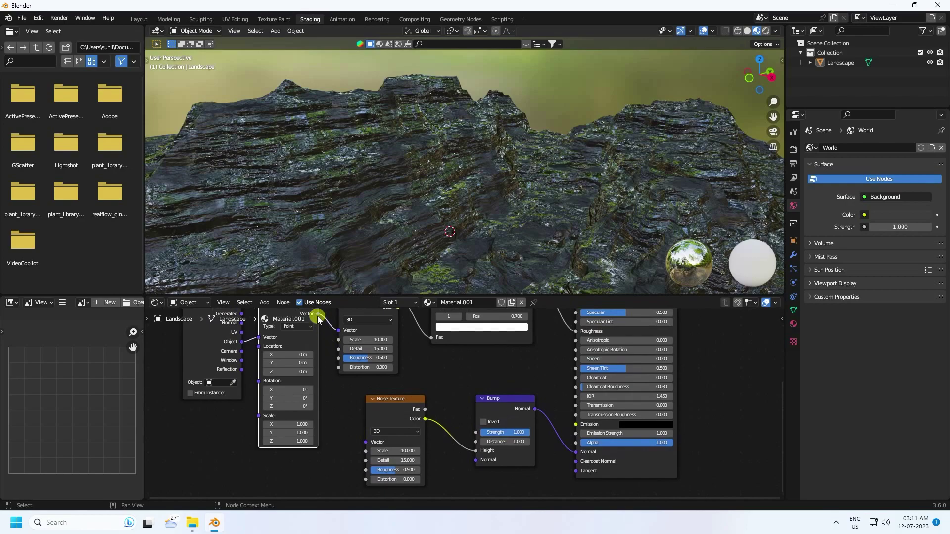
{"action": "left_click_drag", "start_coordinate": [317, 316], "coordinate": [365, 442]}
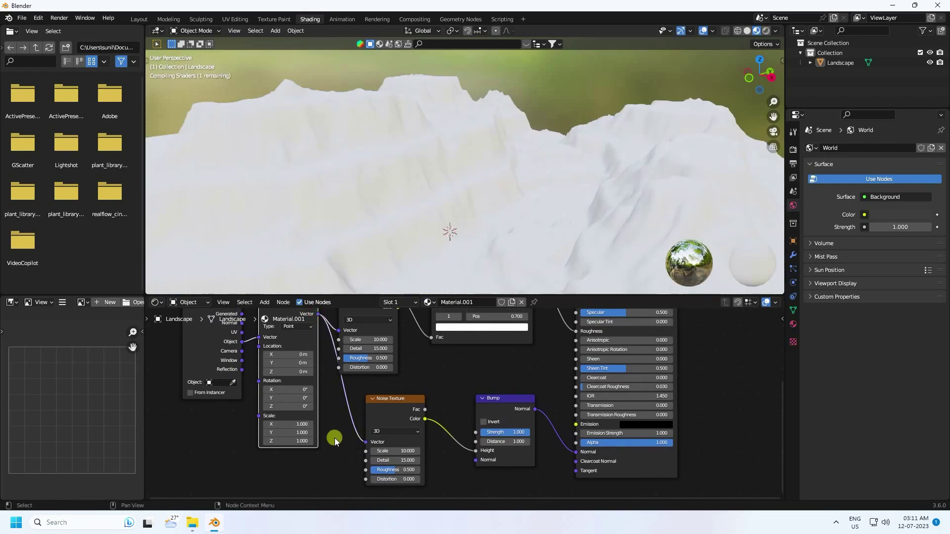
- Switch to the Layout workspace, show the viewport in Material Preview shading and turn off the wireframe overlay
{"action": "scroll", "coordinate": [467, 227], "scroll_direction": "up", "scroll_amount": 4}
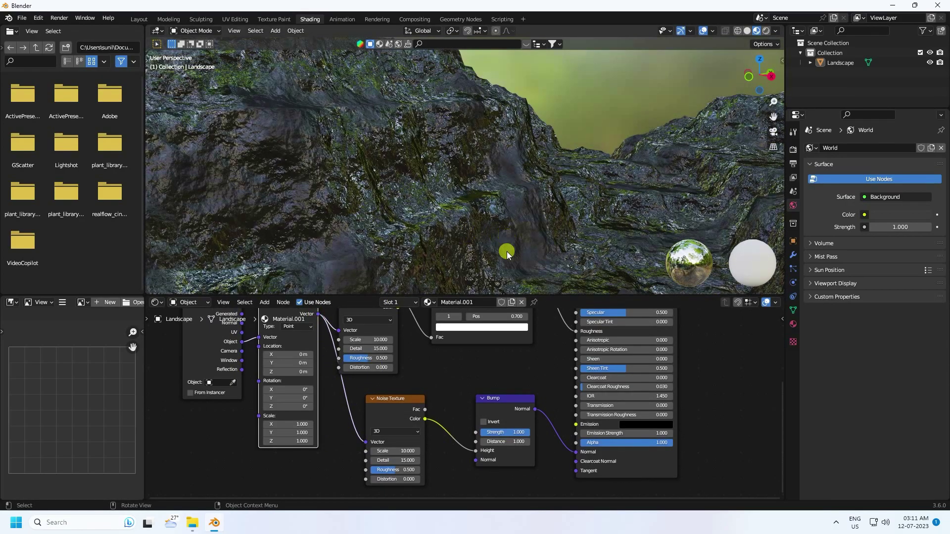
{"action": "middle_click_drag", "start_coordinate": [507, 251], "coordinate": [491, 180]}
{"action": "left_click", "coordinate": [132, 19]}
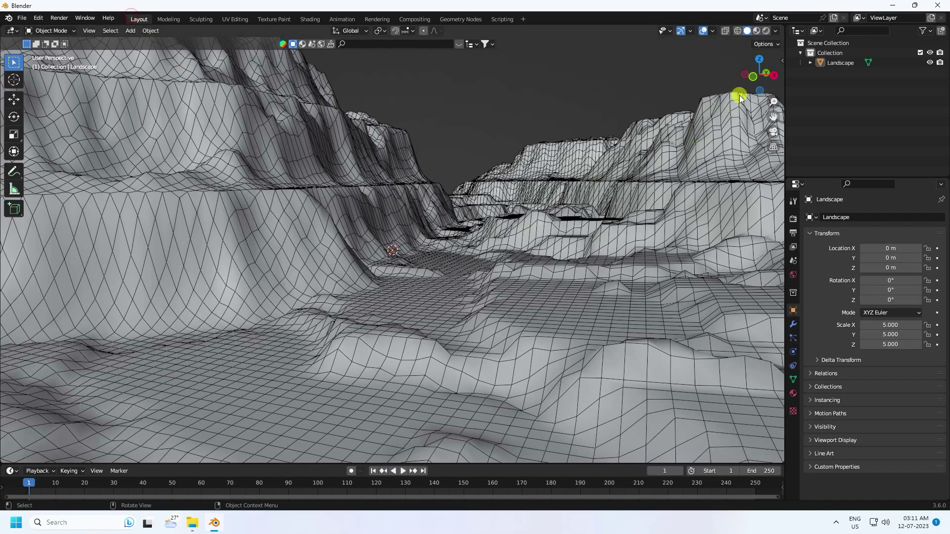
{"action": "left_click", "coordinate": [756, 31]}
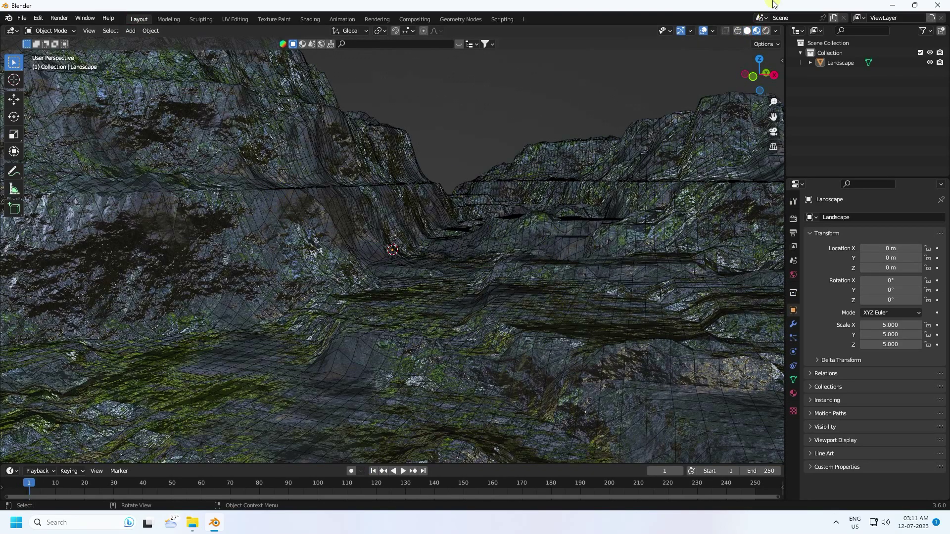
{"action": "left_click", "coordinate": [713, 30]}
{"action": "left_click", "coordinate": [652, 209]}
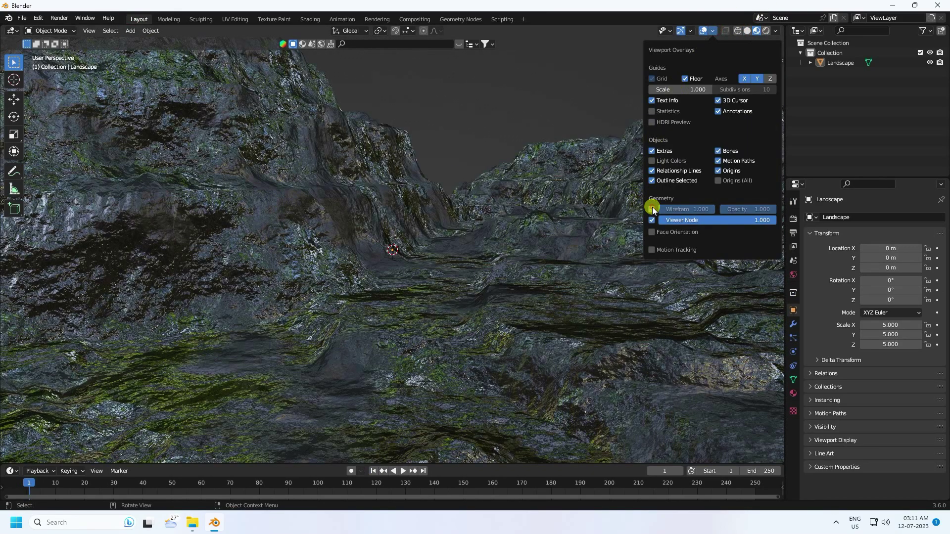
- Import Object.obj from the Night folder as a Wavefront OBJ with the scale set to 0.1
{"action": "left_click", "coordinate": [23, 19]}
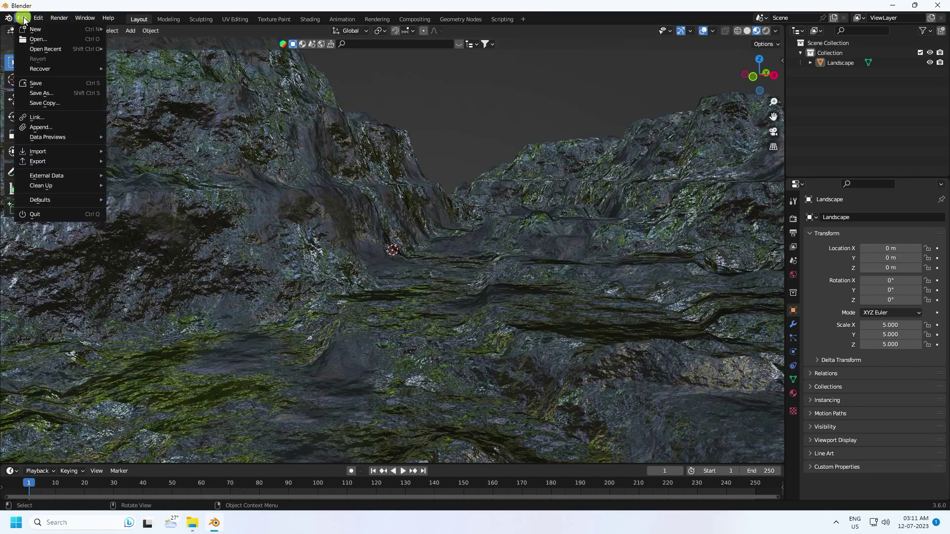
{"action": "mouse_move", "coordinate": [47, 152]}
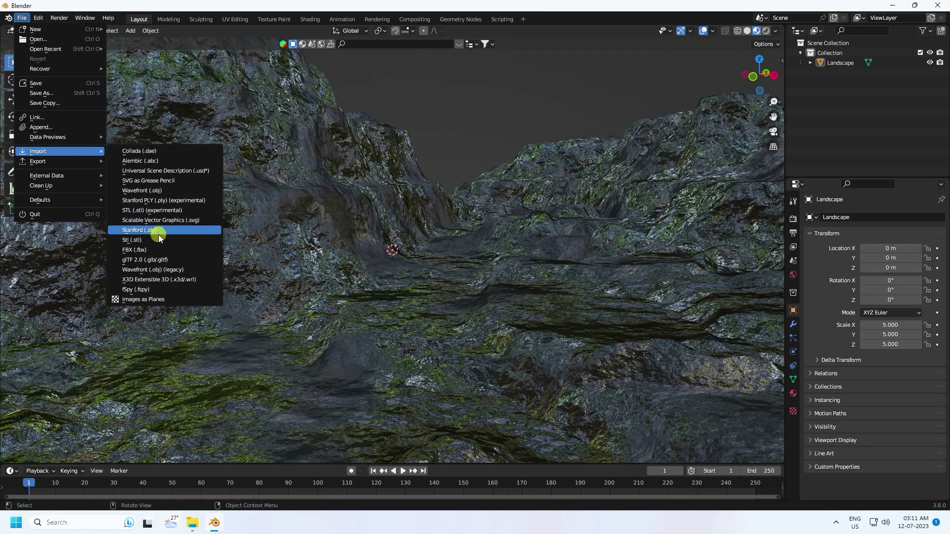
{"action": "left_click", "coordinate": [149, 190]}
{"action": "double_click", "coordinate": [223, 195]}
{"action": "left_click", "coordinate": [344, 202]}
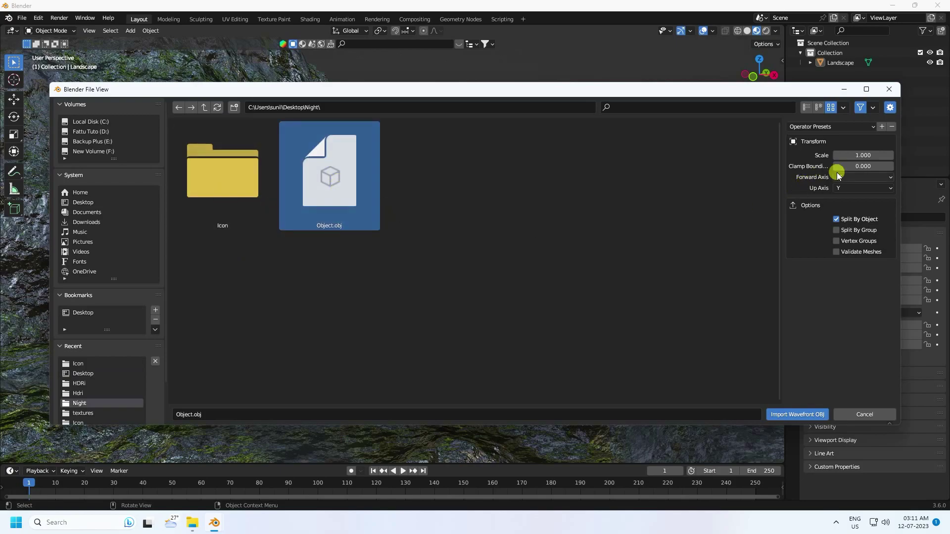
{"action": "left_click", "coordinate": [859, 156]}
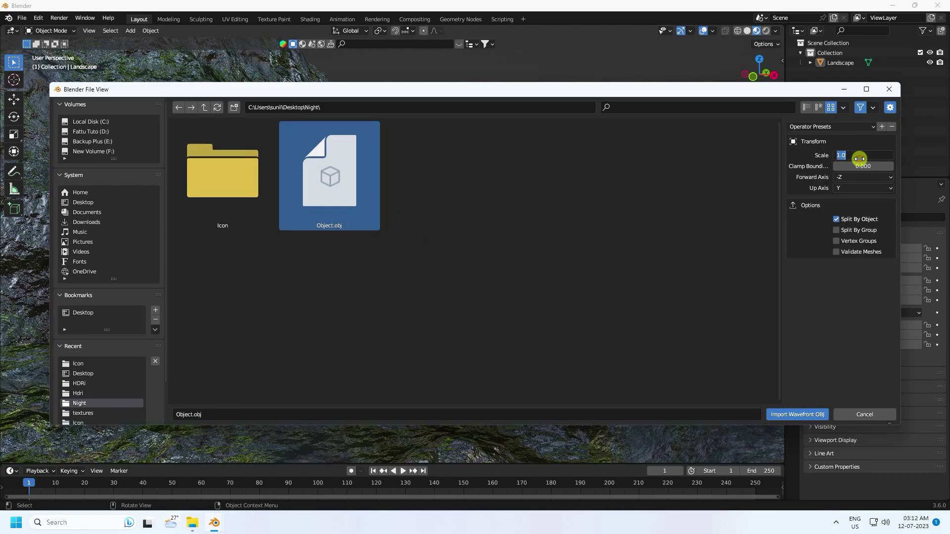
{"action": "type", "text": "0.1"}
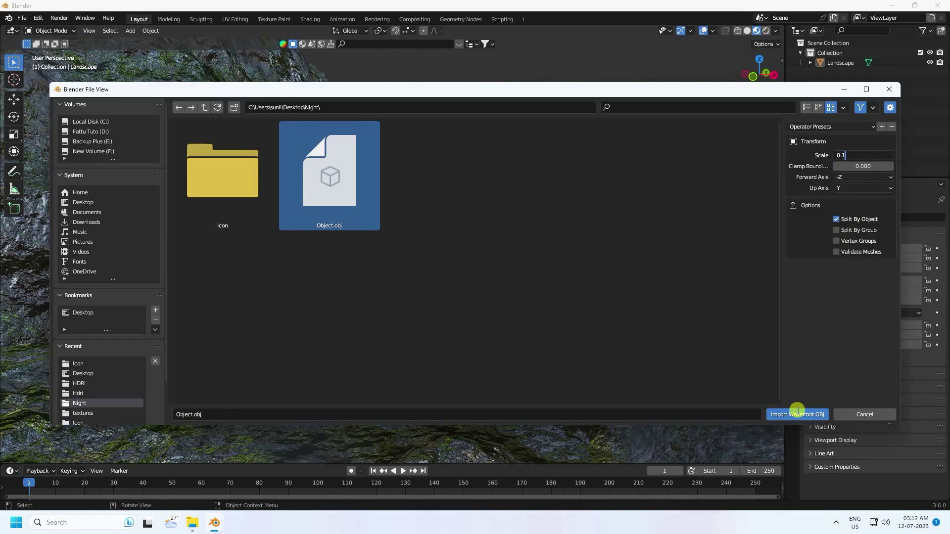
{"action": "left_click", "coordinate": [795, 415]}
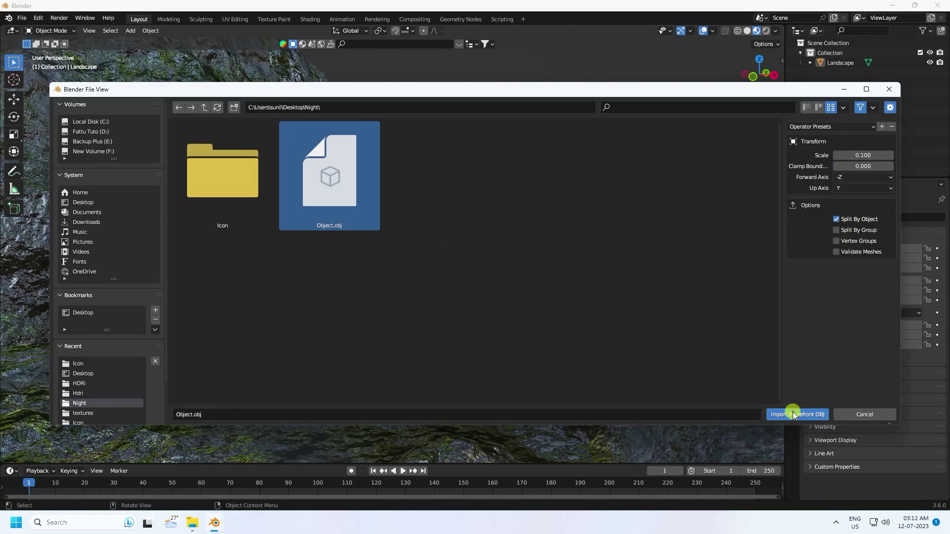
{"action": "left_click", "coordinate": [793, 415]}
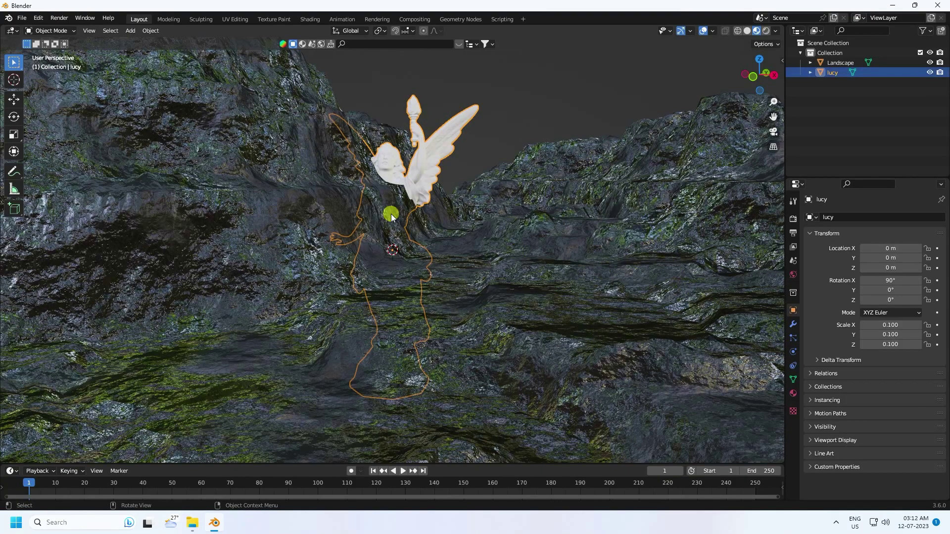
- Move the statue to about X 0.62 m, Y -0.72 m and Z 0.61 m so it stands forward in the canyon
{"action": "left_click", "coordinate": [14, 100]}
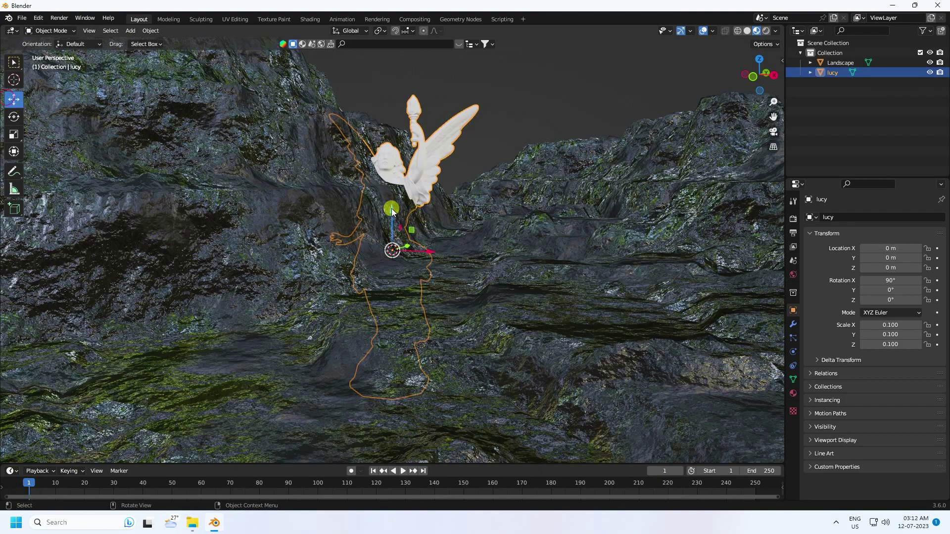
{"action": "left_click_drag", "start_coordinate": [389, 204], "coordinate": [531, 218]}
{"action": "middle_click_drag", "start_coordinate": [531, 219], "coordinate": [498, 233]}
{"action": "scroll", "coordinate": [510, 230], "scroll_direction": "down", "scroll_amount": 5}
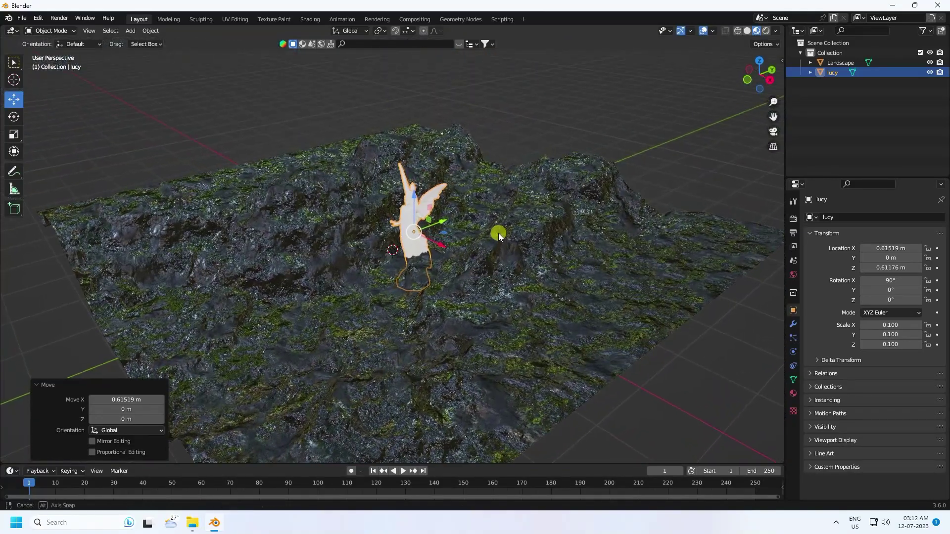
{"action": "left_click_drag", "start_coordinate": [444, 218], "coordinate": [416, 238]}
{"action": "scroll", "coordinate": [396, 252], "scroll_direction": "up", "scroll_amount": 6}
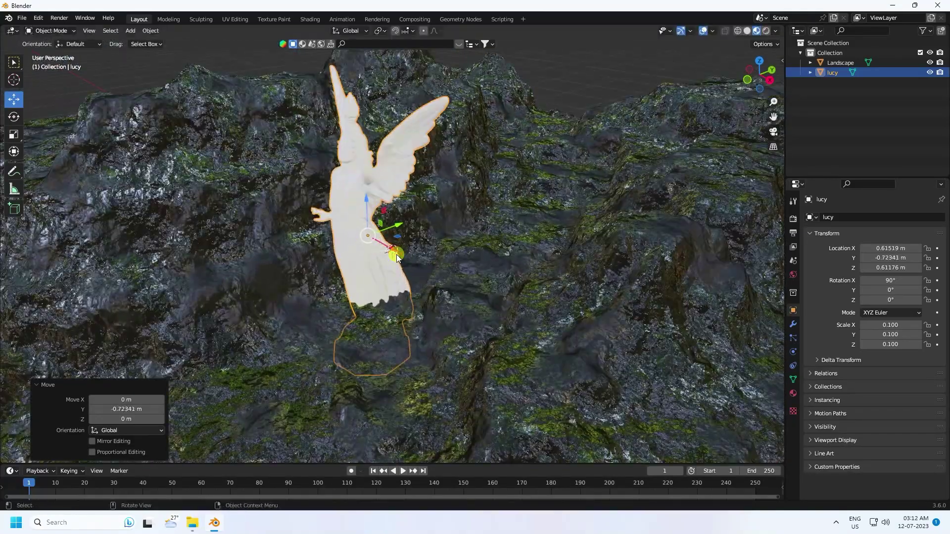
- Scale the statue down by a factor of about 0.49 and move it along the X axis to about 0.70 m
{"action": "middle_click_drag", "start_coordinate": [427, 241], "coordinate": [567, 128]}
{"action": "key", "text": "s"}
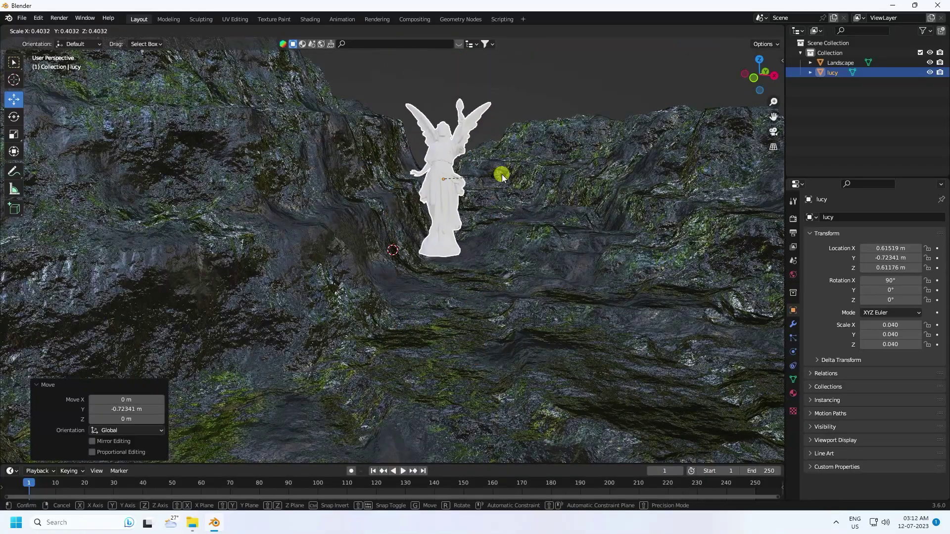
{"action": "left_click", "coordinate": [511, 169]}
{"action": "key", "text": "g"}
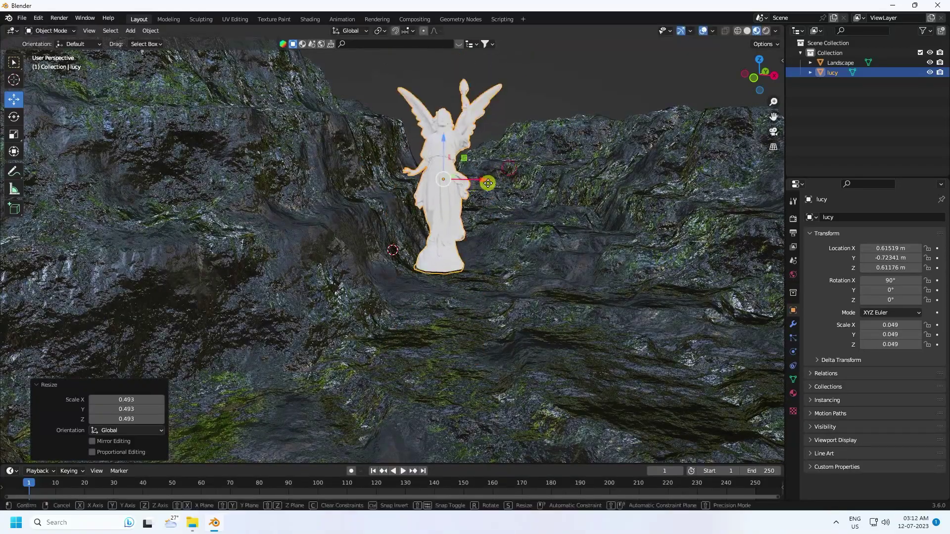
{"action": "key", "text": "x"}
{"action": "left_click", "coordinate": [540, 87]}
{"action": "left_click", "coordinate": [540, 85]}
- Frame the statue and canyon, add a camera and align it to the current view
{"action": "middle_click_drag", "start_coordinate": [541, 85], "coordinate": [510, 200]}
{"action": "middle_click_drag", "start_coordinate": [509, 151], "coordinate": [506, 162]}
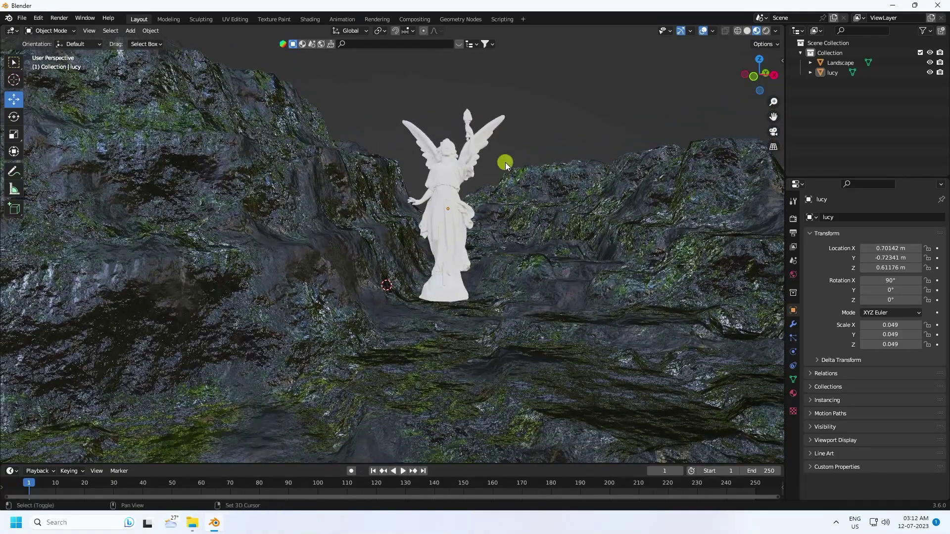
{"action": "left_click", "coordinate": [131, 31]}
{"action": "left_click", "coordinate": [161, 190]}
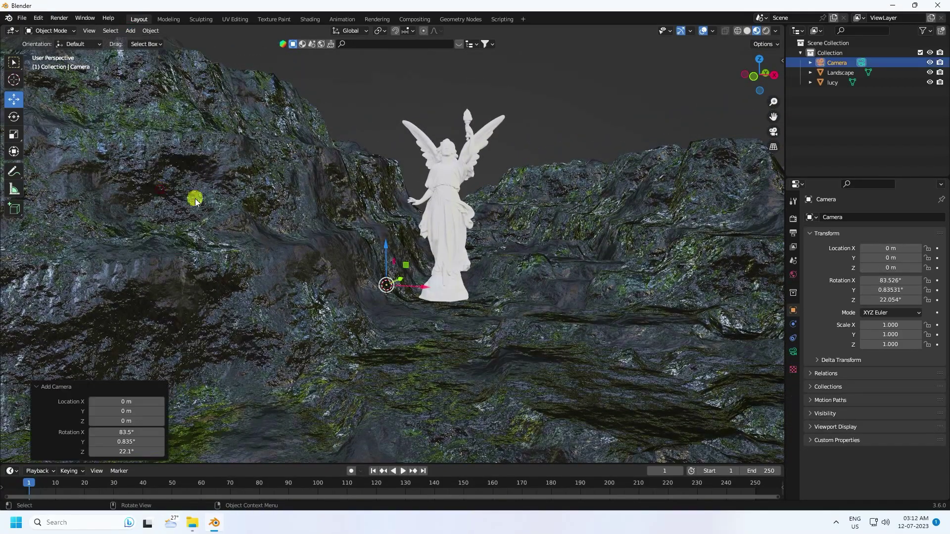
{"action": "middle_click_drag", "start_coordinate": [195, 198], "coordinate": [482, 244]}
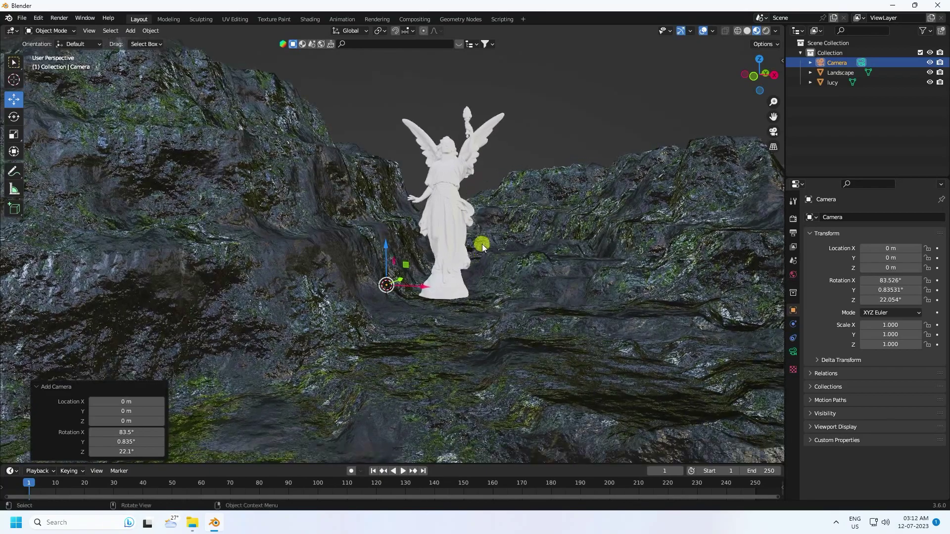
{"action": "key", "text": "ctrl+alt+KP_0"}
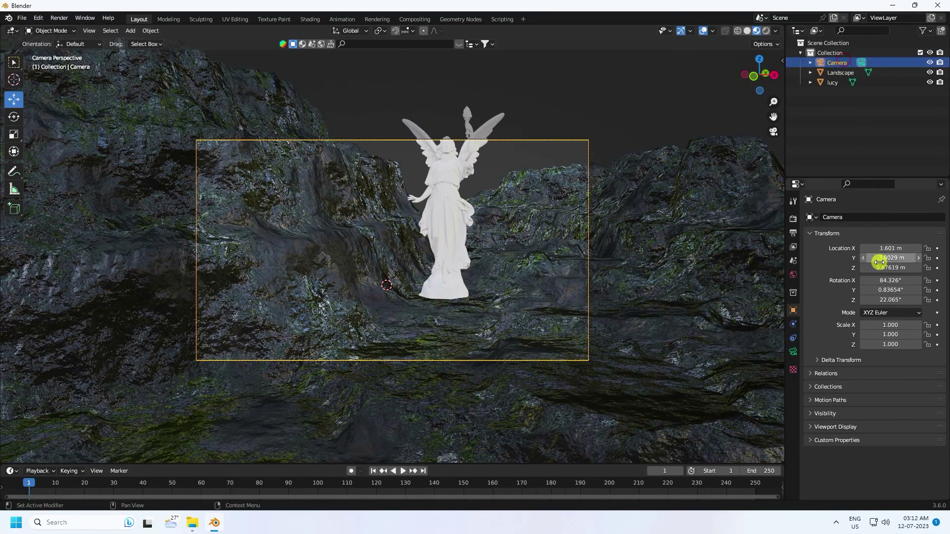
- Set the camera's rotation to X 90°, Y 0° and Z 0°
{"action": "left_click", "coordinate": [891, 280]}
{"action": "type", "text": "90"}
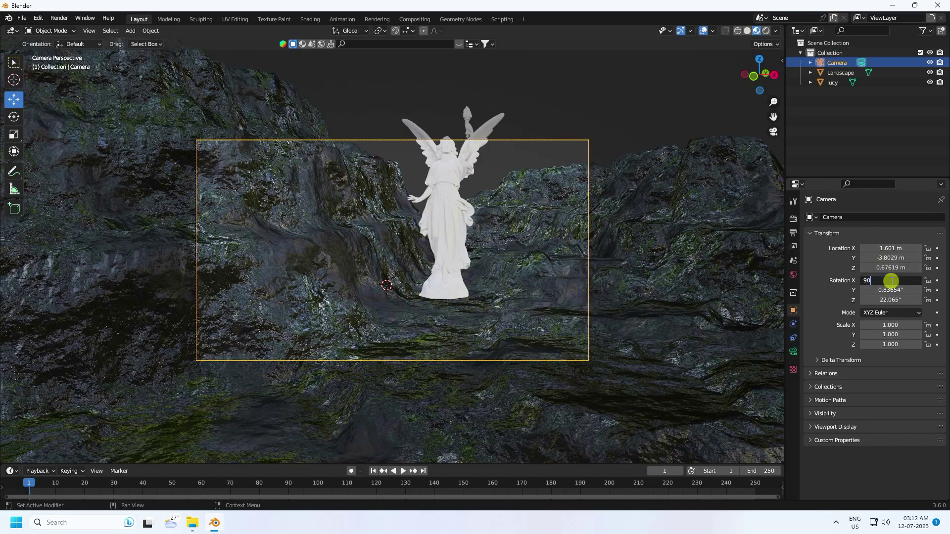
{"action": "key", "text": "Tab"}
{"action": "type", "text": "0"}
{"action": "key", "text": "Tab"}
{"action": "type", "text": "0"}
{"action": "key", "text": "Return"}
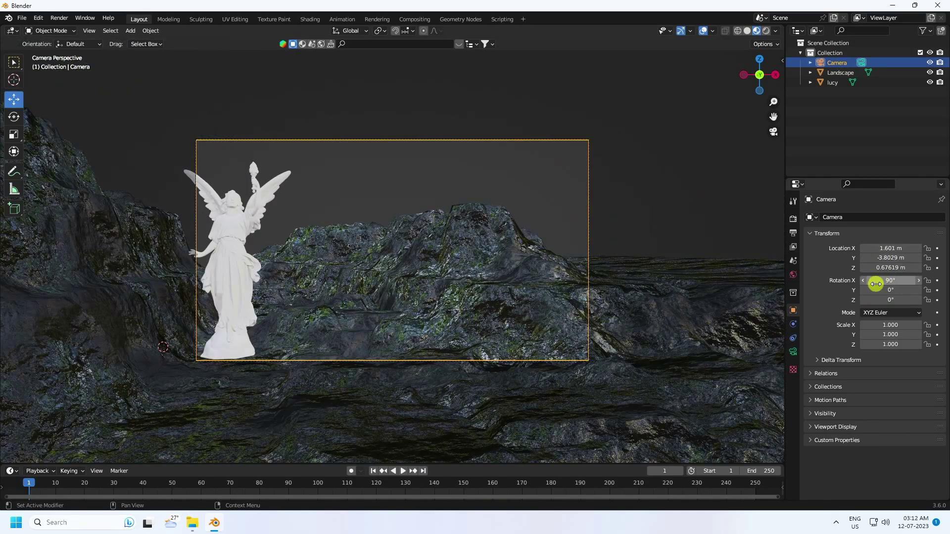
- Reposition the camera to about X 1.81 m, Y -4.10 m, Z 0.54 m and rotate it to 18° about Z
{"action": "mouse_move", "coordinate": [875, 267]}
{"action": "left_mouse_down"}
{"action": "mouse_move", "coordinate": [402, 271]}
{"action": "mouse_move", "coordinate": [882, 263]}
{"action": "mouse_move", "coordinate": [417, 262]}
{"action": "mouse_move", "coordinate": [876, 252]}
{"action": "mouse_move", "coordinate": [375, 256]}
{"action": "mouse_move", "coordinate": [883, 250]}
{"action": "left_mouse_up"}
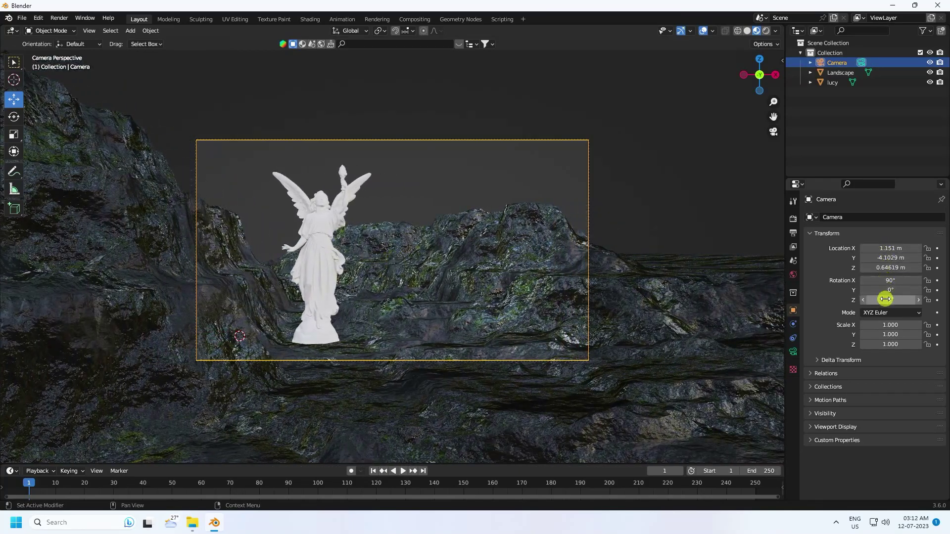
{"action": "left_click_drag", "start_coordinate": [885, 298], "coordinate": [414, 291]}
{"action": "left_click_drag", "start_coordinate": [891, 267], "coordinate": [443, 254]}
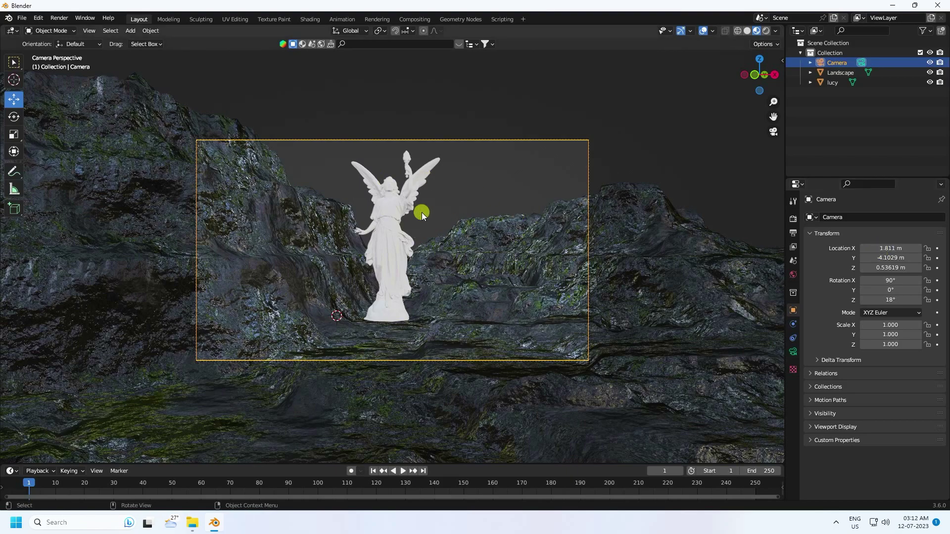
- Unlink the default material from the statue and create a new material for it
{"action": "scroll", "coordinate": [422, 212], "scroll_direction": "up", "scroll_amount": 3}
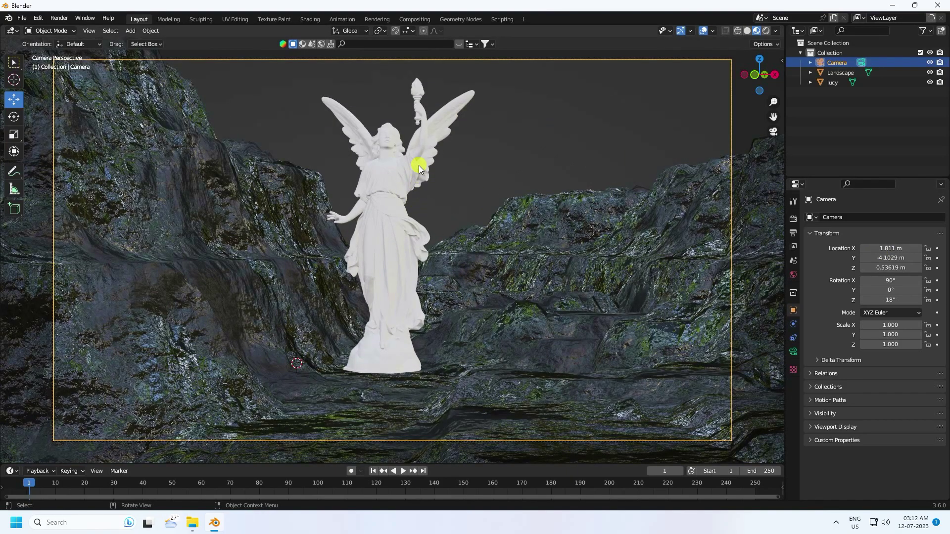
{"action": "left_click", "coordinate": [394, 198]}
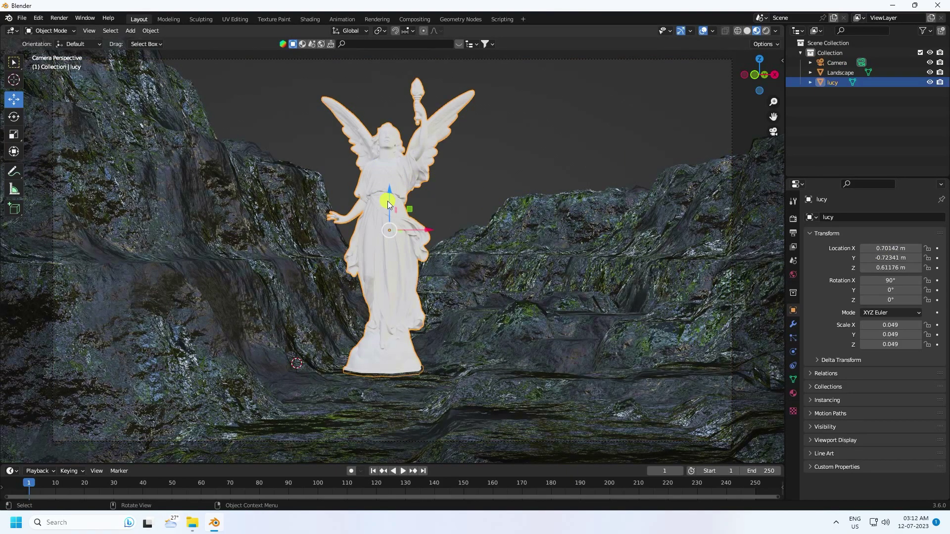
{"action": "left_click", "coordinate": [792, 393]}
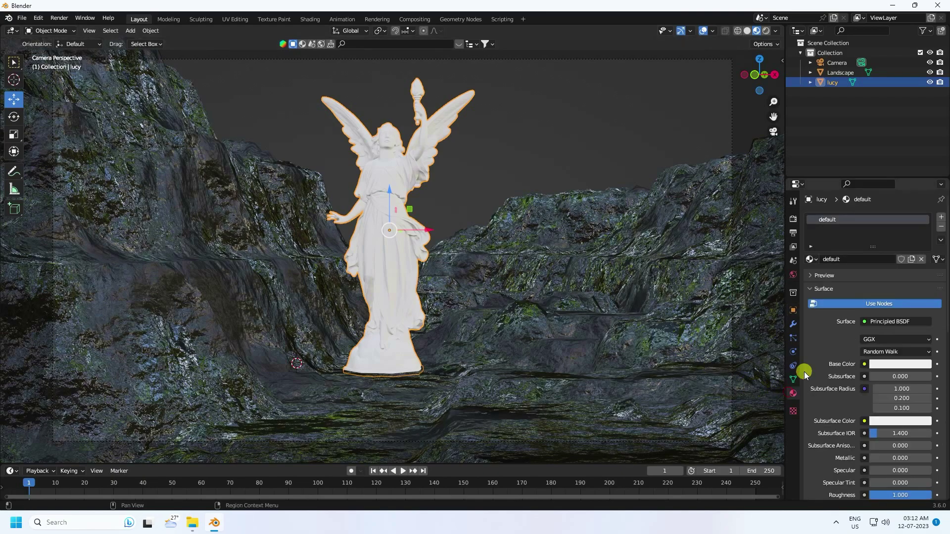
{"action": "scroll", "coordinate": [847, 346], "scroll_direction": "down", "scroll_amount": 1}
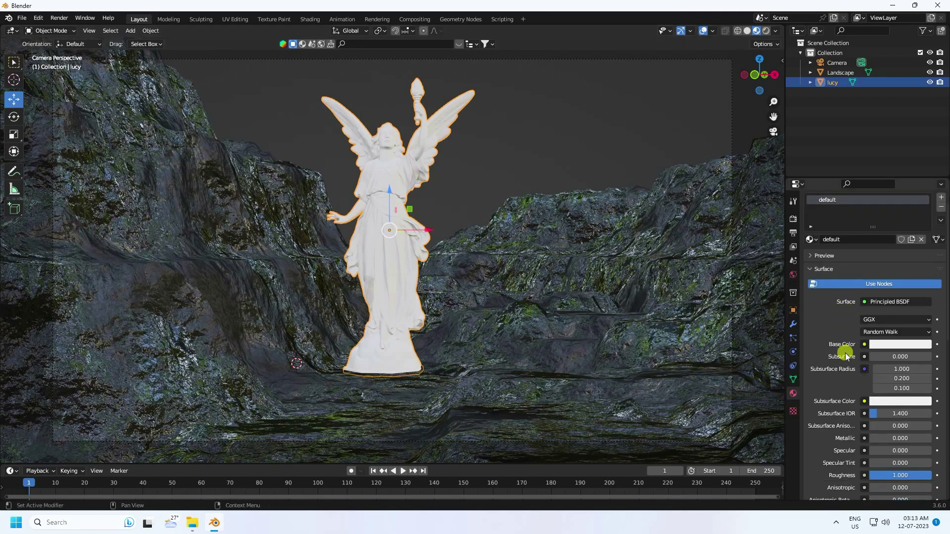
{"action": "left_click", "coordinate": [921, 239]}
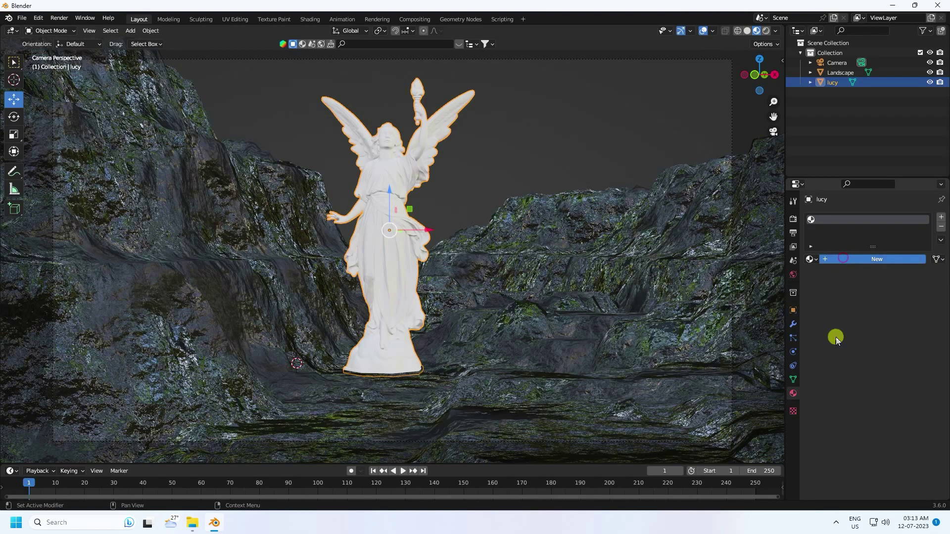
{"action": "scroll", "coordinate": [831, 331], "scroll_direction": "down", "scroll_amount": 2}
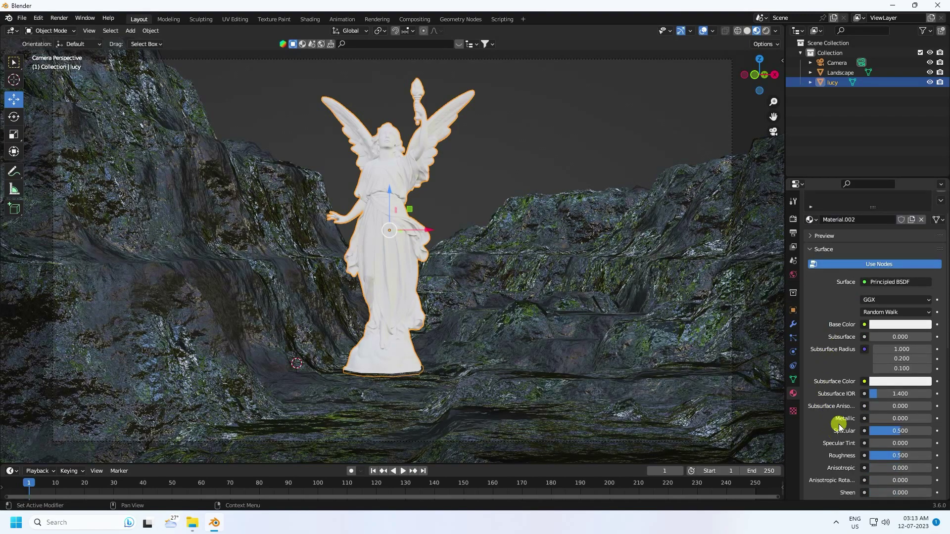
- Set the statue material's Metallic to 0.5 and Roughness to 0.3
{"action": "left_click", "coordinate": [874, 418]}
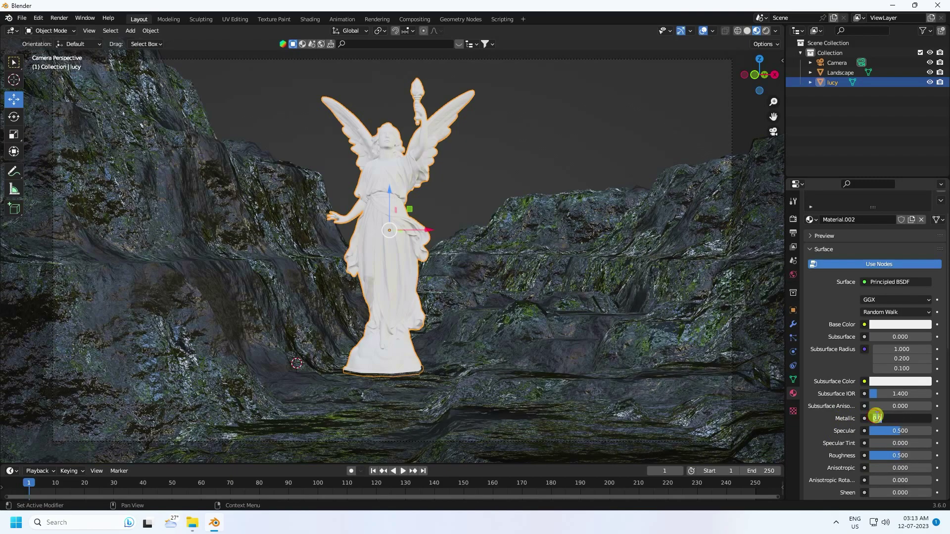
{"action": "type", "text": "0.5"}
{"action": "key", "text": "Return"}
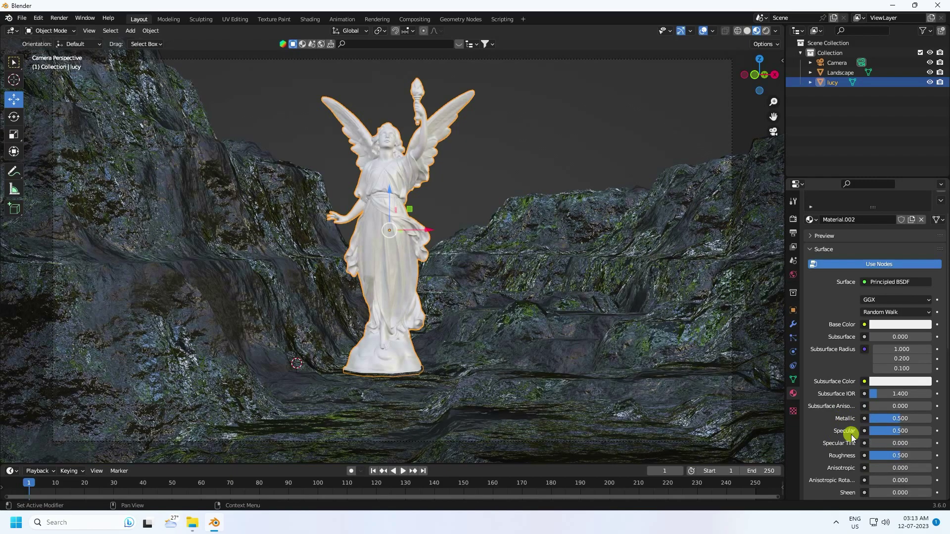
{"action": "scroll", "coordinate": [837, 440], "scroll_direction": "down", "scroll_amount": 4}
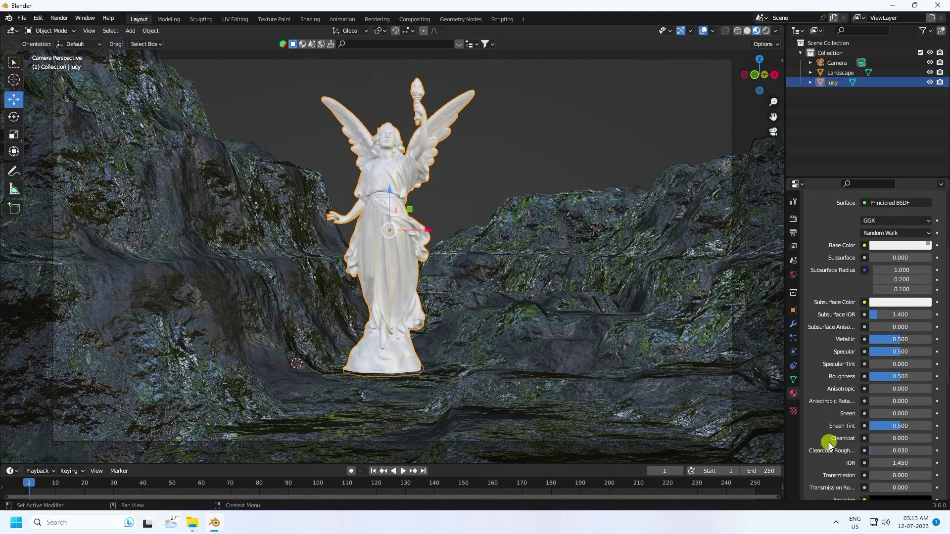
{"action": "double_click", "coordinate": [888, 377]}
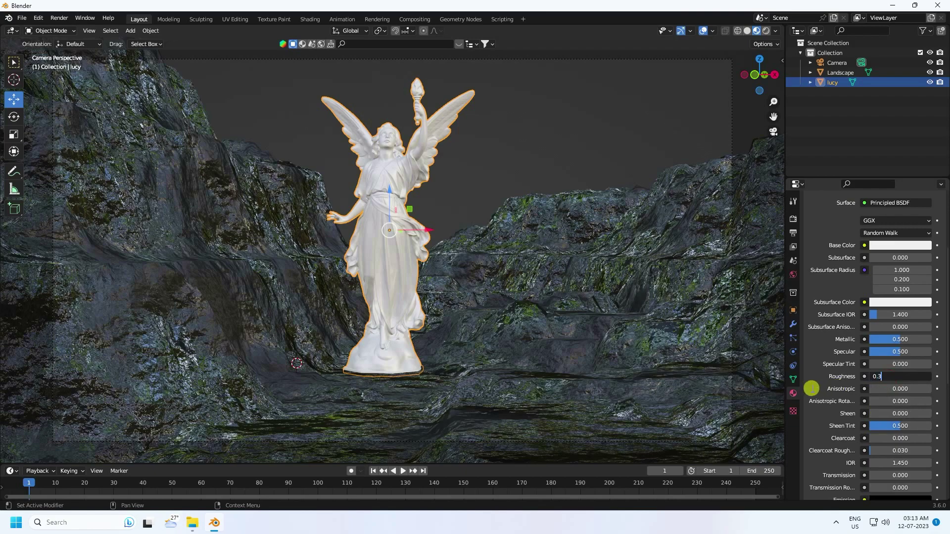
{"action": "left_click", "coordinate": [811, 388]}
{"action": "scroll", "coordinate": [811, 385], "scroll_direction": "up", "scroll_amount": 2}
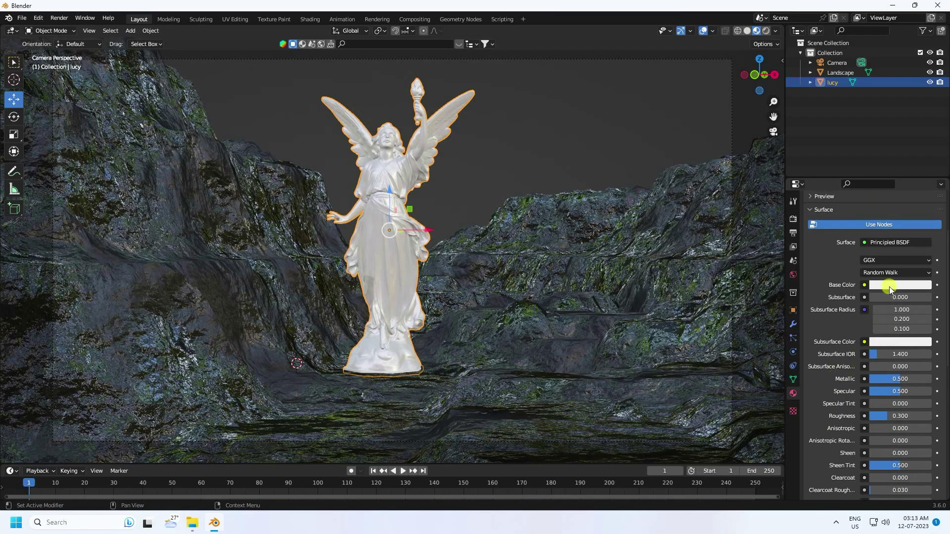
- Darken the statue material's base color to a mid grey
{"action": "left_click", "coordinate": [889, 286]}
{"action": "left_click_drag", "start_coordinate": [921, 192], "coordinate": [448, 310]}
{"action": "left_click", "coordinate": [532, 163]}
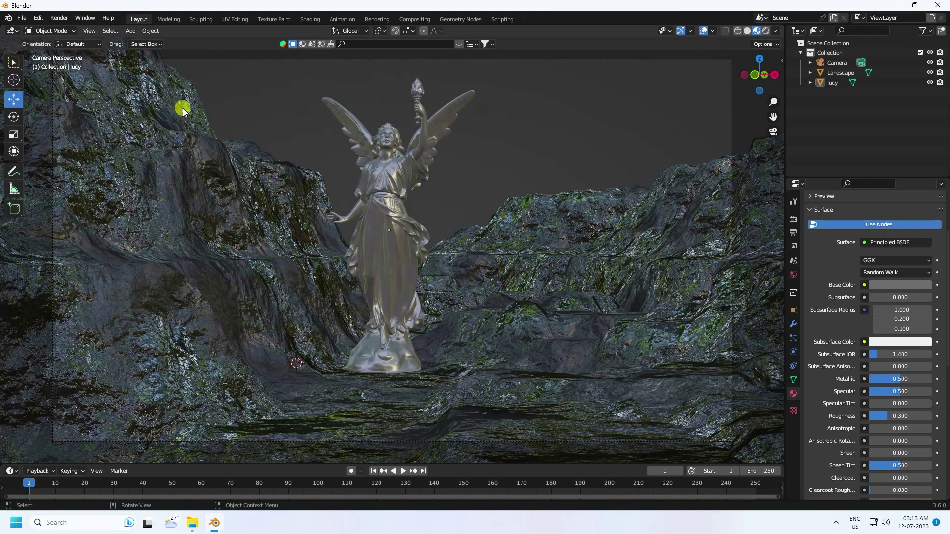
- Add a torus mesh with 120 major segments and 64 minor segments
{"action": "left_click", "coordinate": [131, 31]}
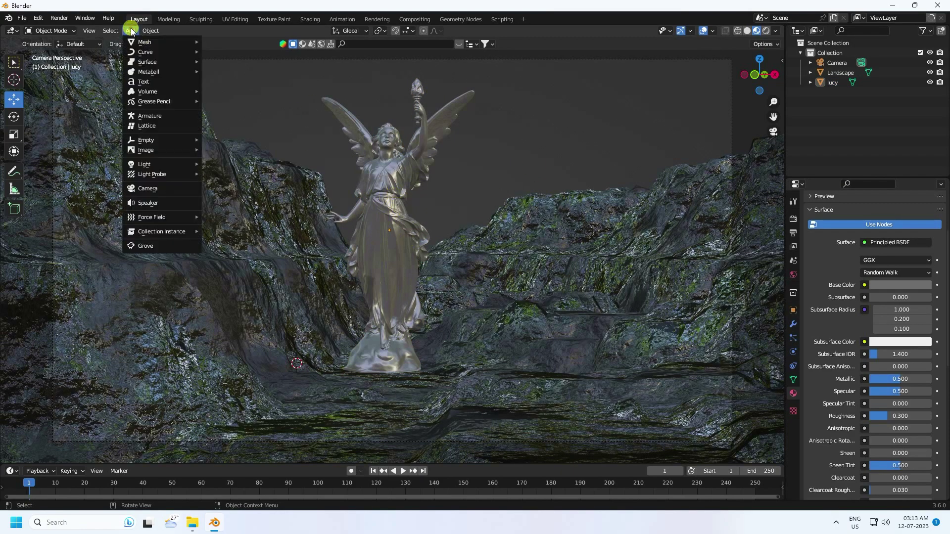
{"action": "mouse_move", "coordinate": [141, 42]}
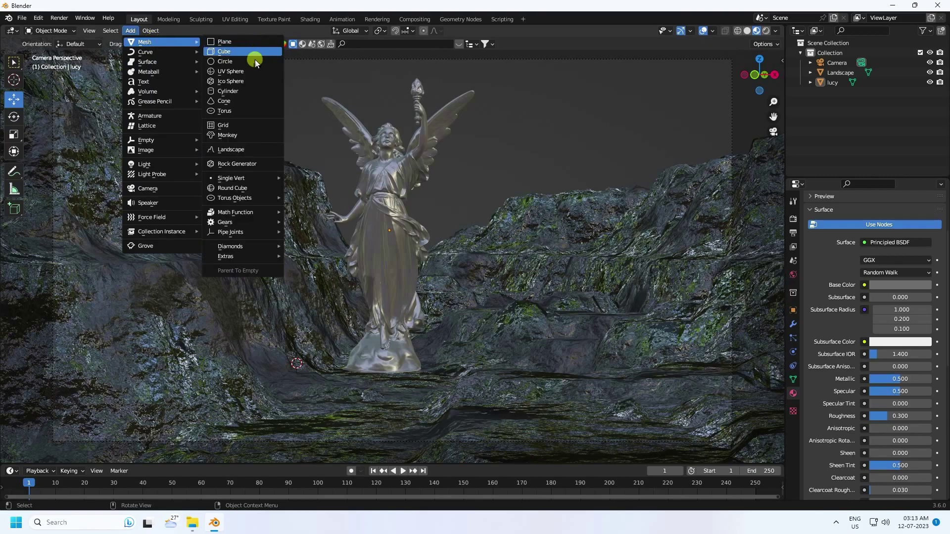
{"action": "left_click", "coordinate": [231, 110]}
{"action": "middle_click_drag", "start_coordinate": [510, 328], "coordinate": [257, 316]}
{"action": "left_click", "coordinate": [135, 318]}
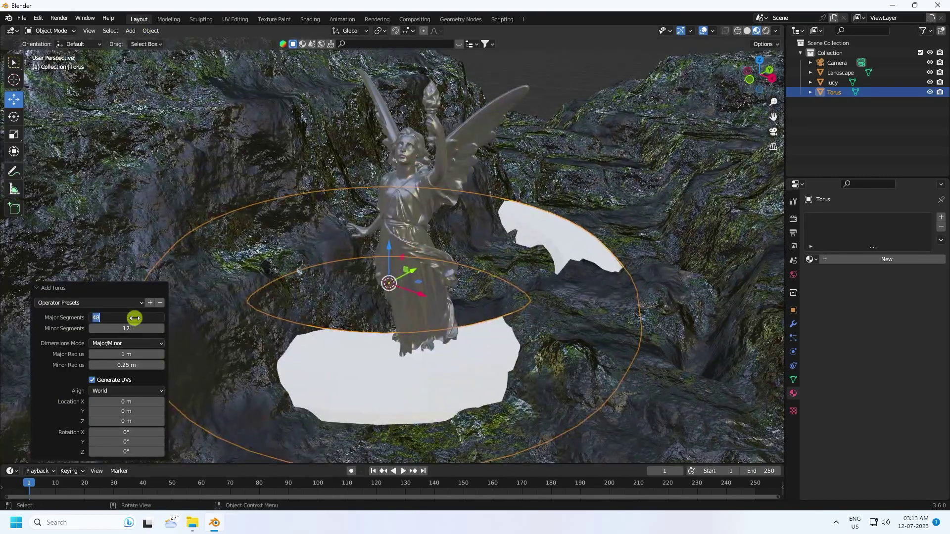
{"action": "type", "text": "120"}
{"action": "left_click", "coordinate": [130, 328]}
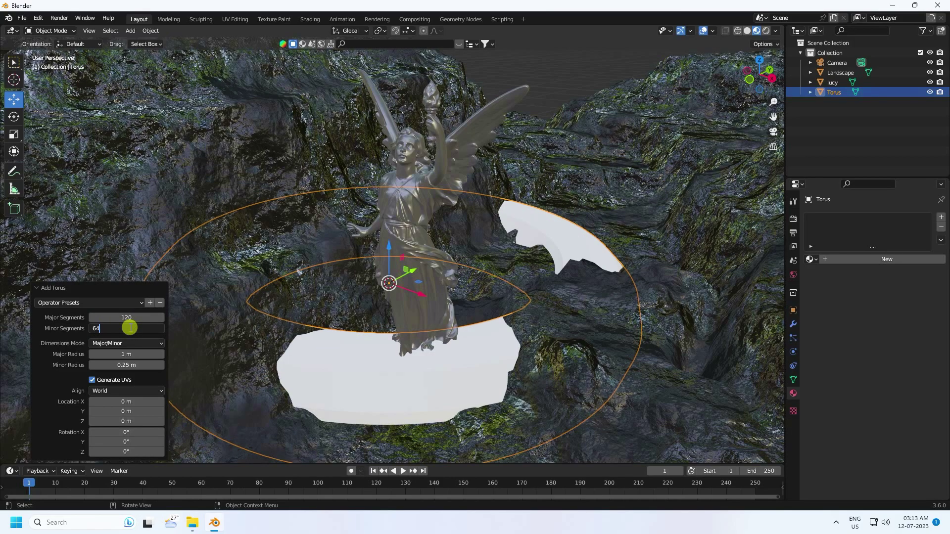
{"action": "key", "text": "Return"}
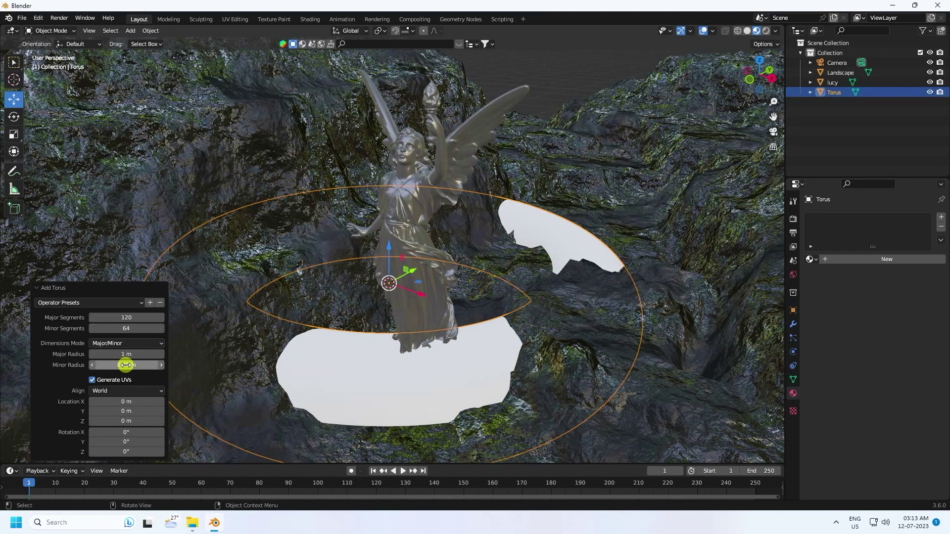
- Switch the viewport to solid shading and set the torus's major radius to 0.2 m
{"action": "left_click_drag", "start_coordinate": [126, 353], "coordinate": [394, 276]}
{"action": "left_click", "coordinate": [746, 31]}
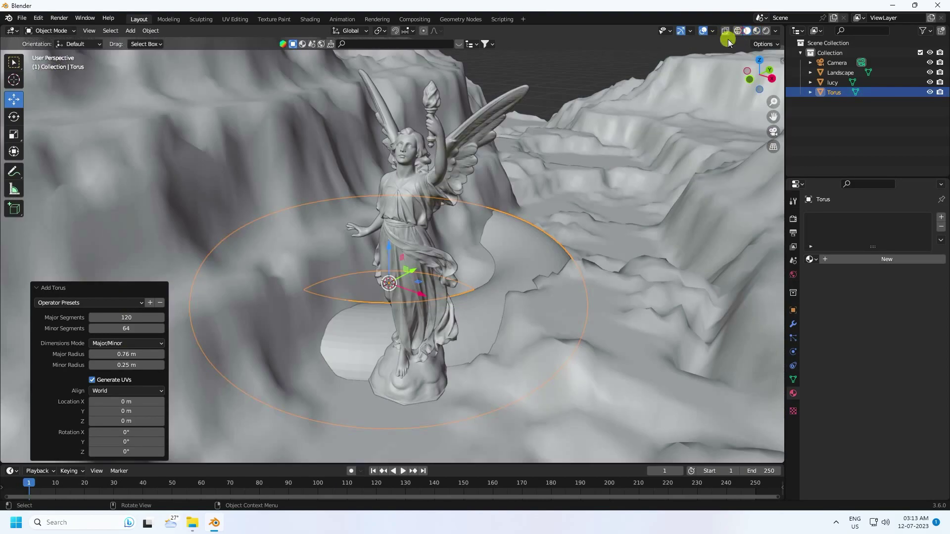
{"action": "mouse_move", "coordinate": [126, 353]}
{"action": "left_mouse_down"}
{"action": "mouse_move", "coordinate": [373, 227]}
{"action": "mouse_move", "coordinate": [585, 231]}
{"action": "mouse_move", "coordinate": [129, 354]}
{"action": "left_mouse_up"}
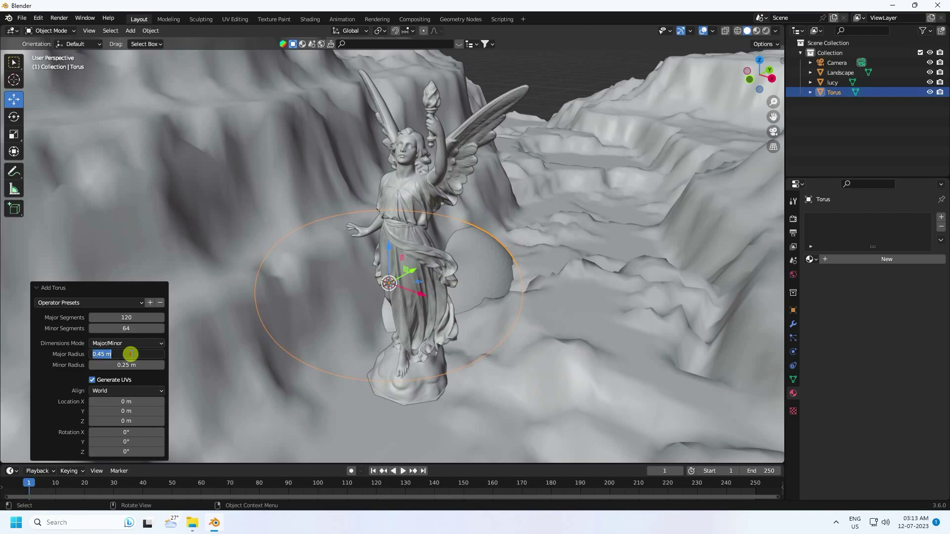
{"action": "left_click", "coordinate": [130, 354]}
{"action": "type", "text": "0.3"}
{"action": "key", "text": "Return"}
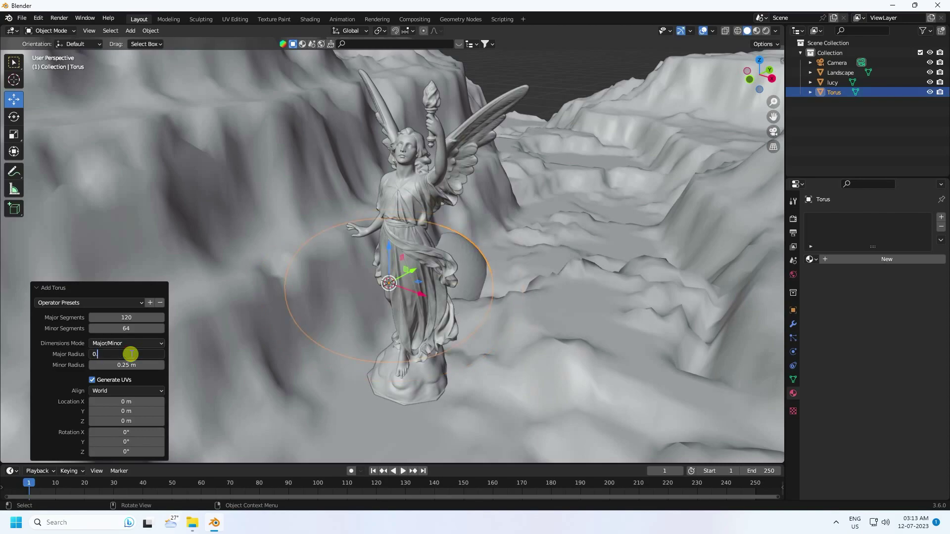
{"action": "key", "text": "Return"}
- Set the torus's minor radius to 0.01 m
{"action": "left_click", "coordinate": [137, 366]}
{"action": "type", "text": "0"}
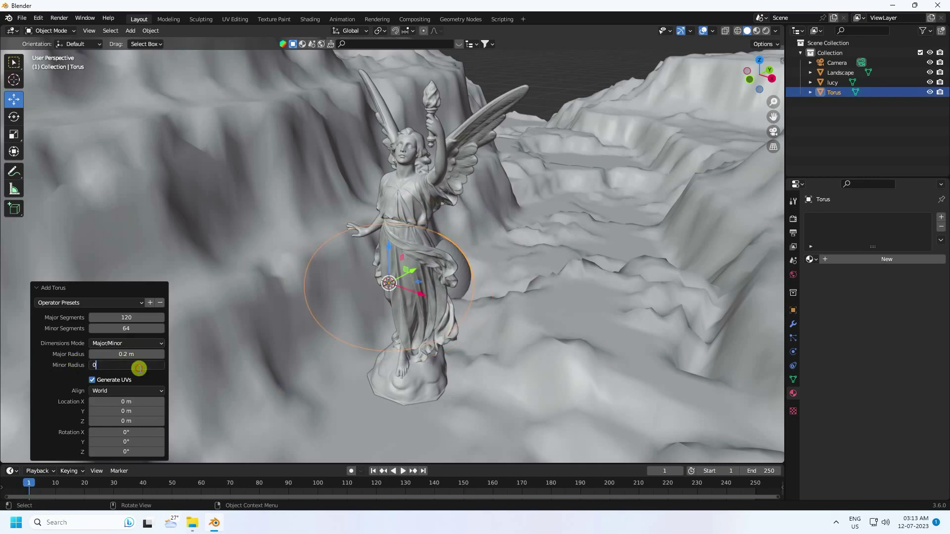
{"action": "type", "text": ".05"}
{"action": "key", "text": "Return"}
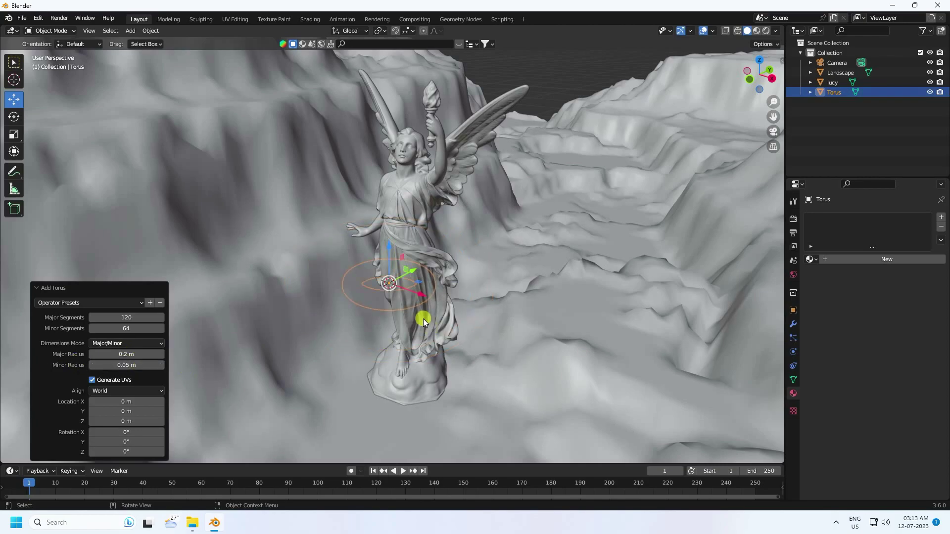
{"action": "left_click", "coordinate": [126, 366]}
{"action": "type", "text": "0.01"}
{"action": "key", "text": "Return"}
- In the camera view, move the torus about 0.46 m along X and raise it about 0.90 m to the statue's upper body
{"action": "key", "text": "KP_0"}
{"action": "left_click_drag", "start_coordinate": [355, 328], "coordinate": [423, 329]}
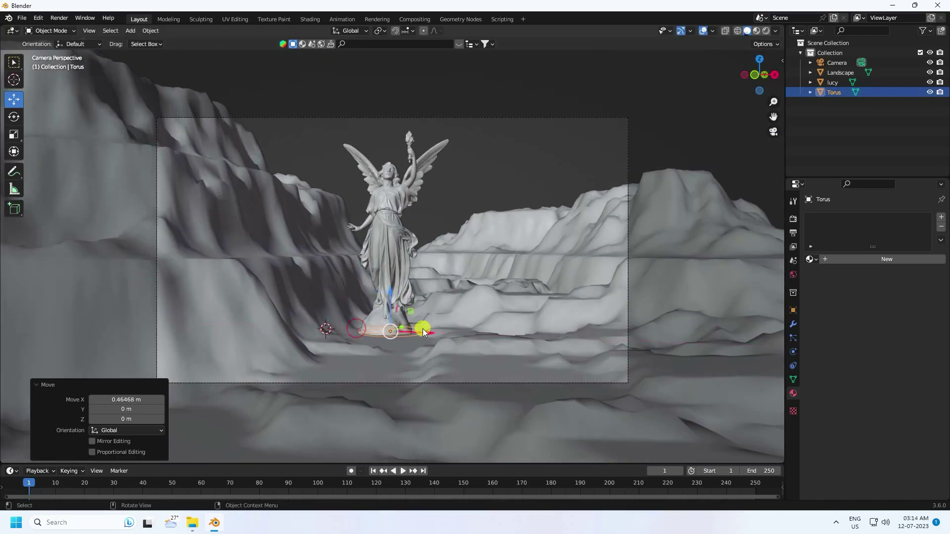
{"action": "left_click_drag", "start_coordinate": [394, 295], "coordinate": [388, 154]}
- Rotate the torus 90° about the X axis so it stands upright
{"action": "middle_click_drag", "start_coordinate": [388, 155], "coordinate": [247, 188]}
{"action": "left_click", "coordinate": [13, 117]}
{"action": "scroll", "coordinate": [372, 153], "scroll_direction": "up", "scroll_amount": 2}
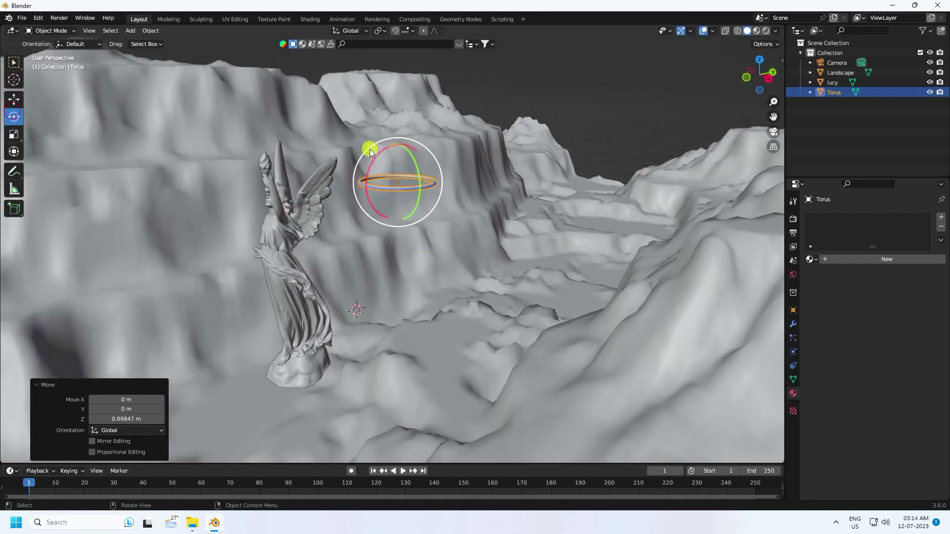
{"action": "left_click_drag", "start_coordinate": [375, 159], "coordinate": [431, 151]}
{"action": "left_click", "coordinate": [137, 403]}
{"action": "type", "text": "90"}
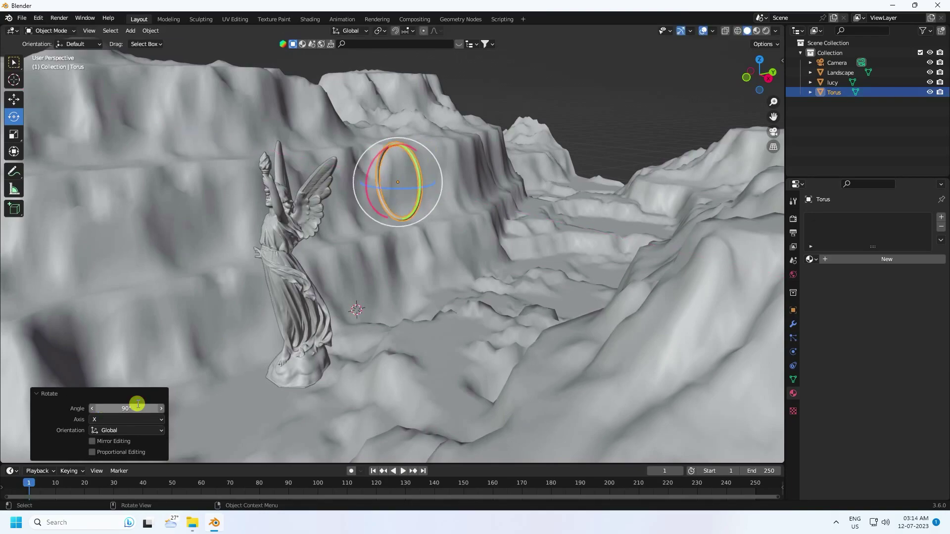
{"action": "key", "text": "Return"}
- In the camera view, nudge the ring about -0.007 m along X to center it on the statue and scale it up about 1.3 times
{"action": "left_click", "coordinate": [14, 99]}
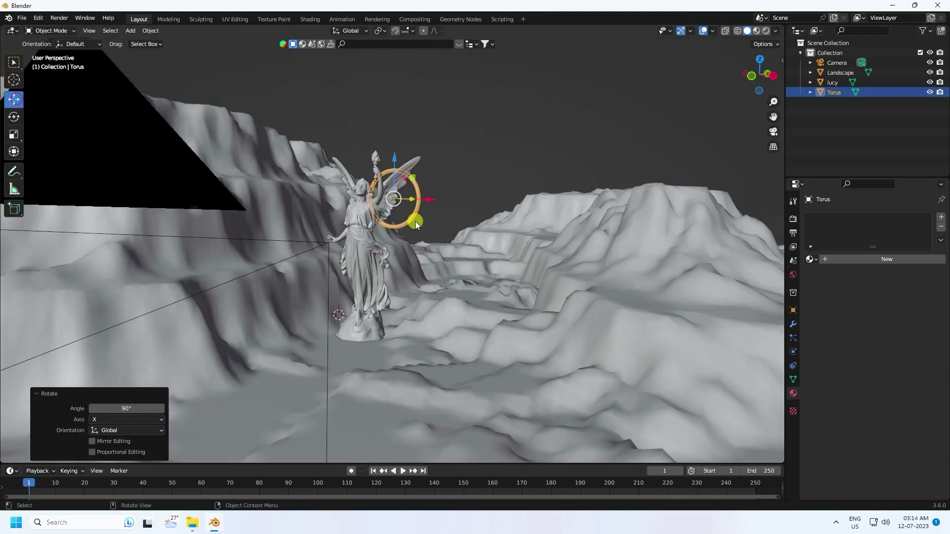
{"action": "key", "text": "KP_0"}
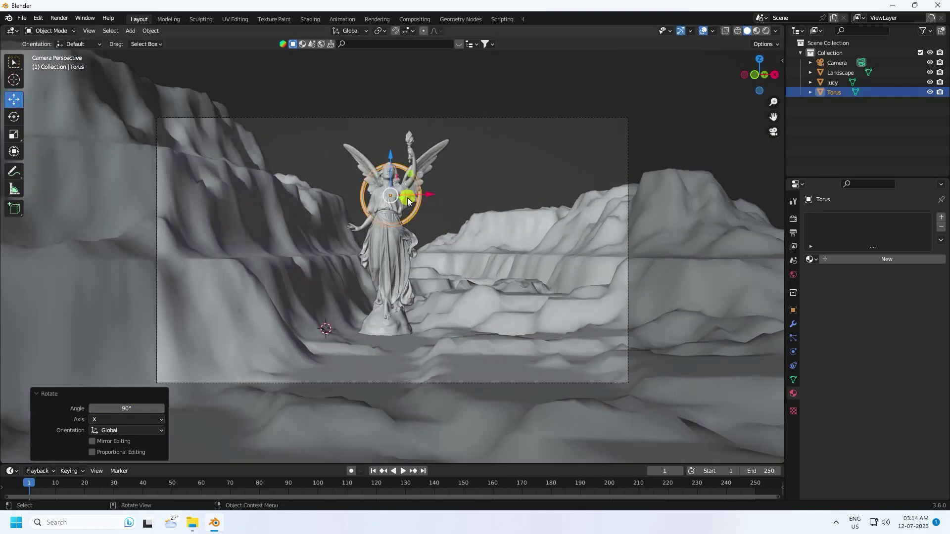
{"action": "scroll", "coordinate": [407, 197], "scroll_direction": "up", "scroll_amount": 4}
{"action": "left_click_drag", "start_coordinate": [418, 170], "coordinate": [417, 138]}
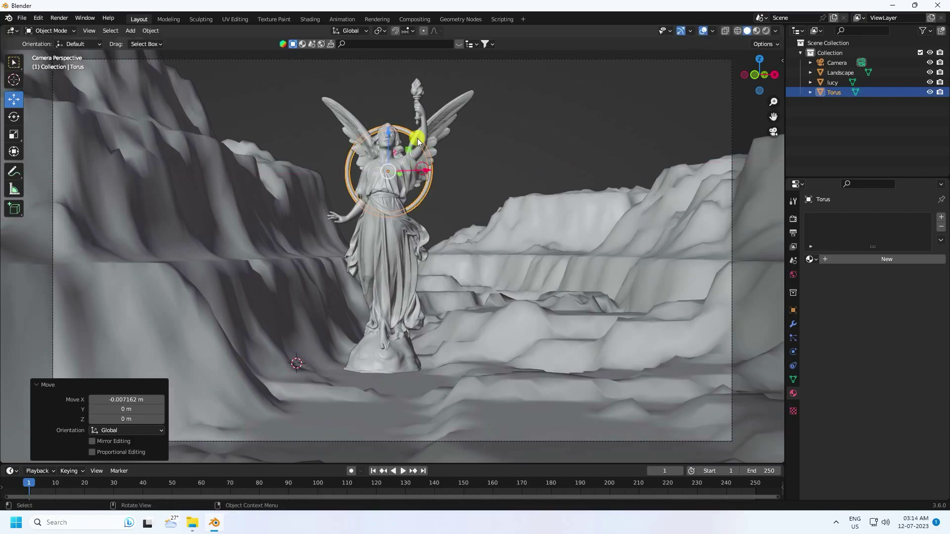
{"action": "key", "text": "s"}
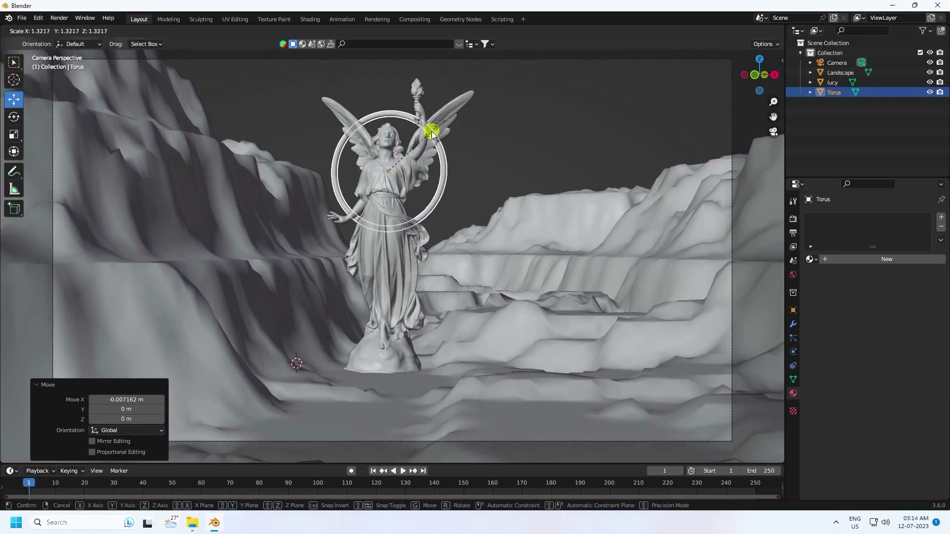
{"action": "left_click", "coordinate": [424, 131]}
{"action": "left_click", "coordinate": [469, 149]}
- Thin the ring's tube in Edit Mode using Shrink/Fatten with an offset of about -0.005 m, and return to Object Mode
{"action": "middle_click_drag", "start_coordinate": [468, 149], "coordinate": [453, 176]}
{"action": "left_click", "coordinate": [440, 148]}
{"action": "scroll", "coordinate": [441, 148], "scroll_direction": "up", "scroll_amount": 10}
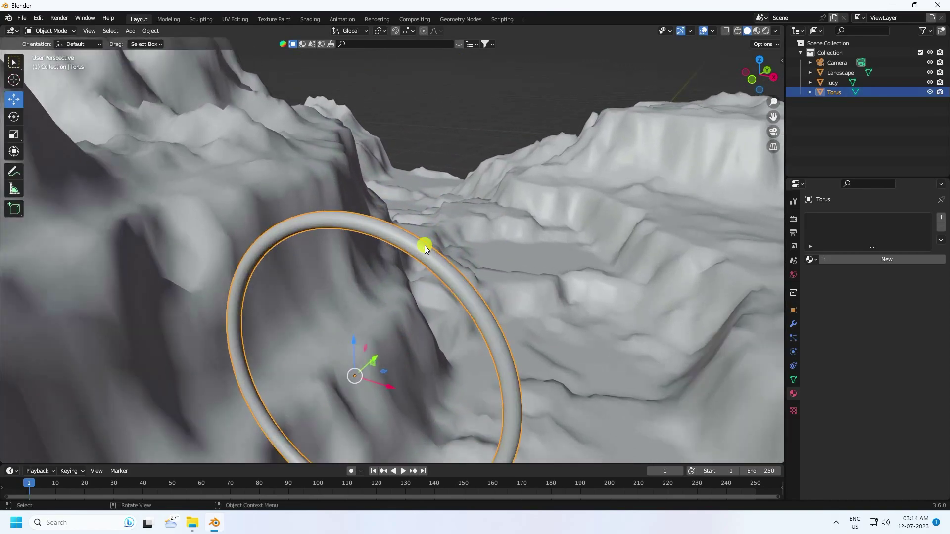
{"action": "key", "text": "alt+a"}
{"action": "left_click", "coordinate": [49, 31]}
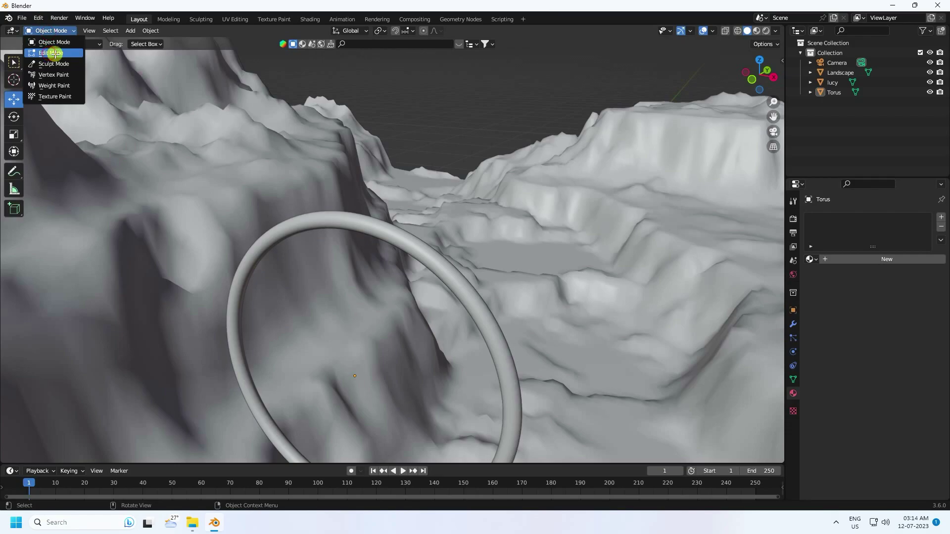
{"action": "left_click", "coordinate": [51, 53]}
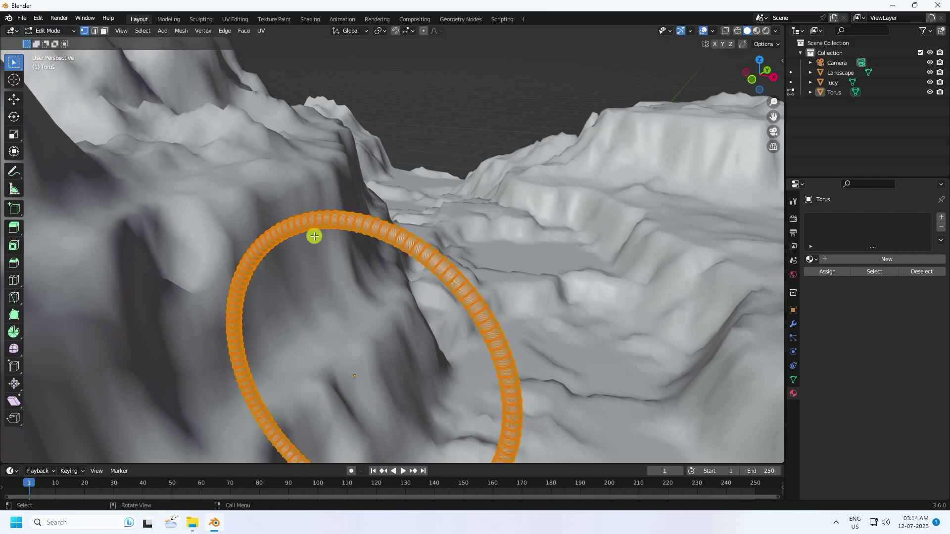
{"action": "key", "text": "alt+s"}
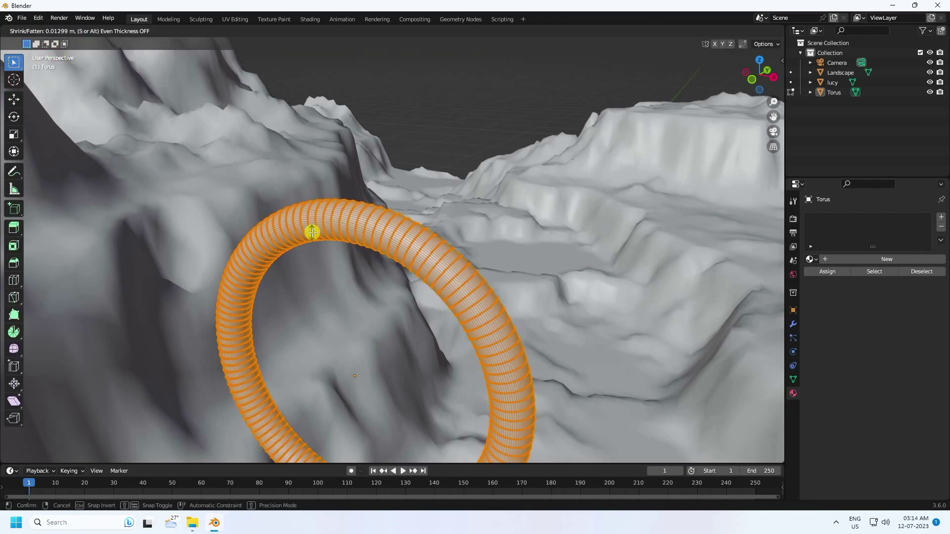
{"action": "left_click", "coordinate": [315, 238]}
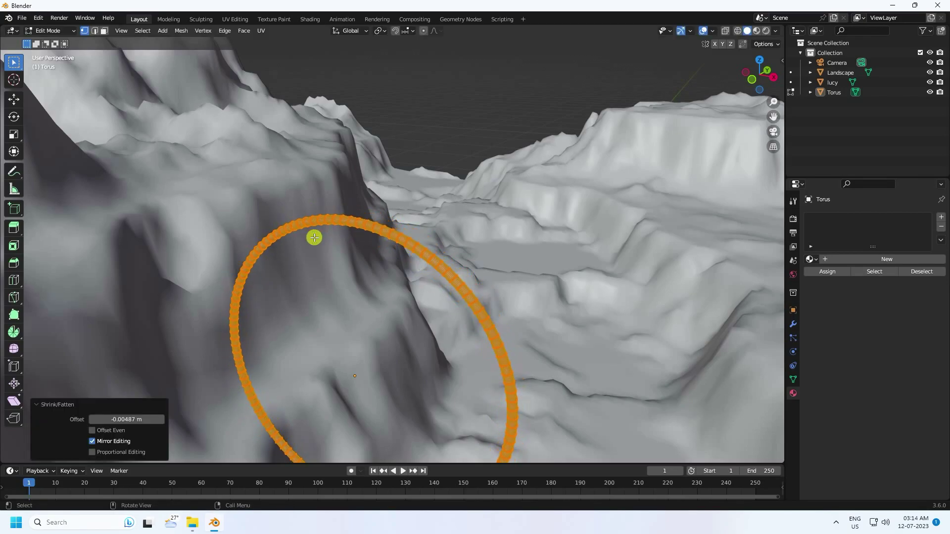
{"action": "left_click", "coordinate": [48, 31]}
{"action": "left_click", "coordinate": [52, 42]}
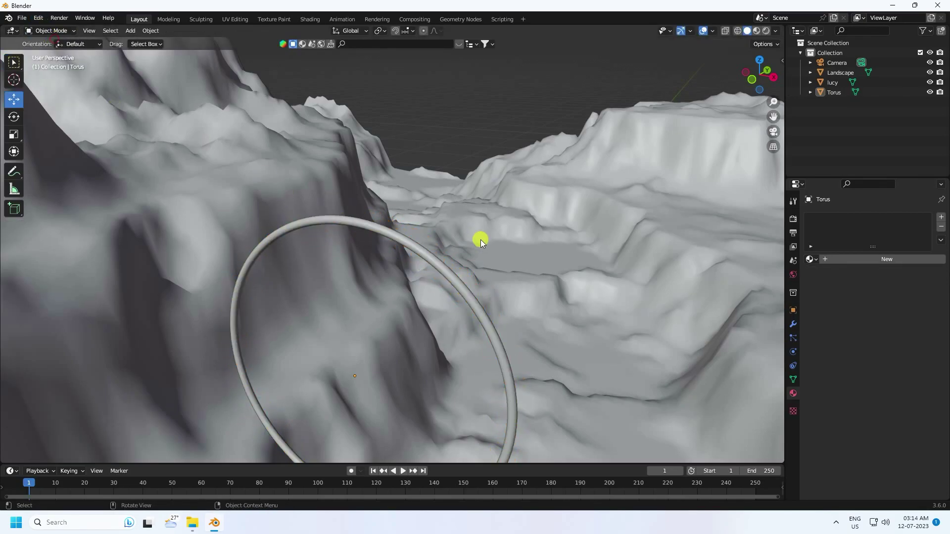
- Create a new material for the ring with Metallic 1 and Roughness 0.1
{"action": "scroll", "coordinate": [479, 240], "scroll_direction": "down", "scroll_amount": 5}
{"action": "key", "text": "KP_0"}
{"action": "left_click", "coordinate": [444, 188]}
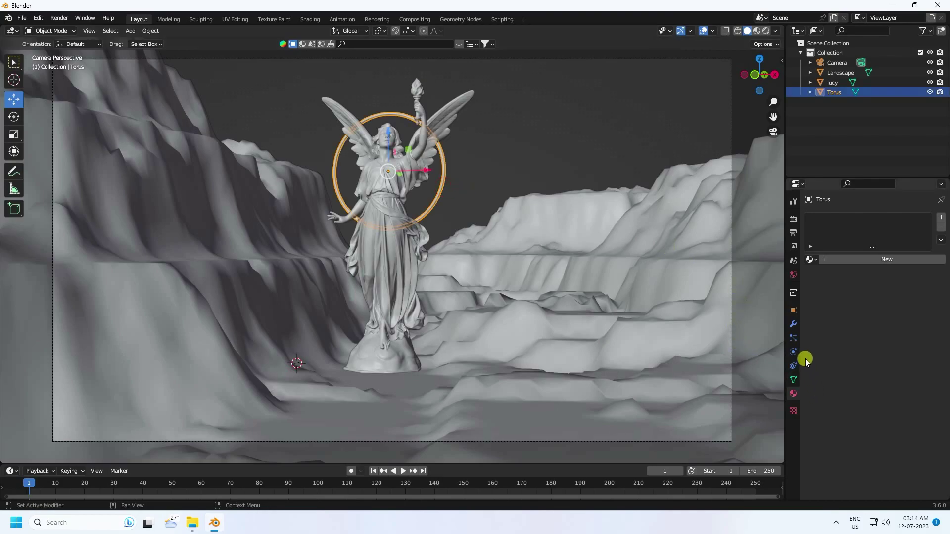
{"action": "left_click", "coordinate": [840, 261]}
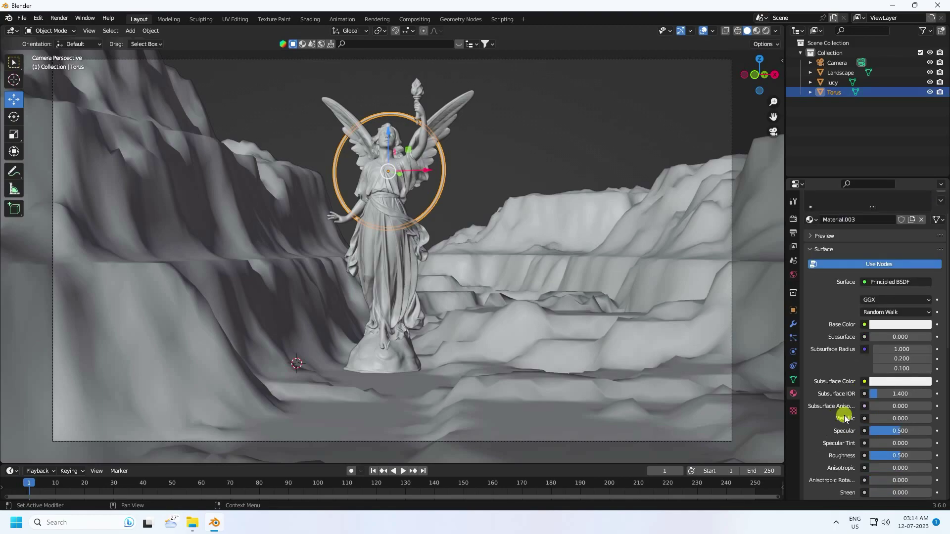
{"action": "left_click", "coordinate": [879, 420]}
{"action": "type", "text": "1"}
{"action": "key", "text": "Return"}
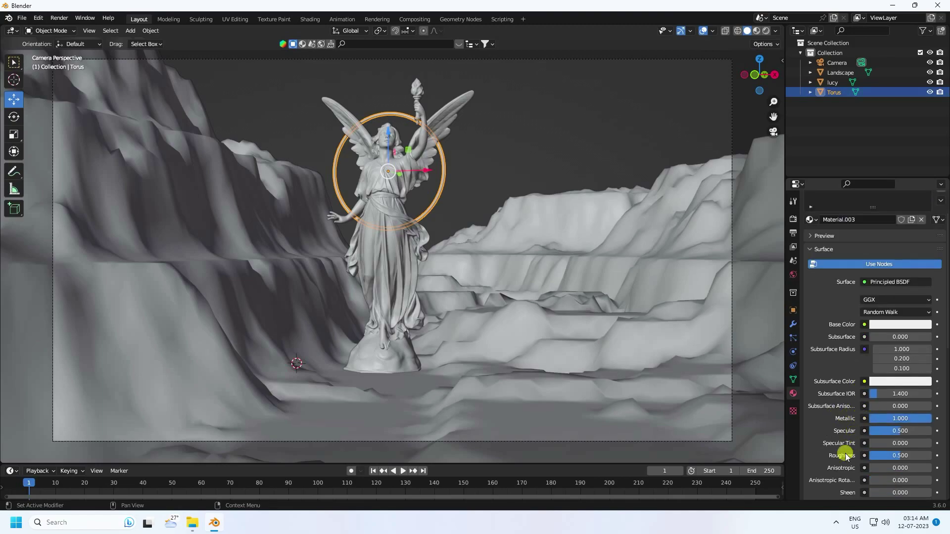
{"action": "scroll", "coordinate": [846, 448], "scroll_direction": "down", "scroll_amount": 3}
{"action": "left_click", "coordinate": [898, 396]}
{"action": "type", "text": "0"}
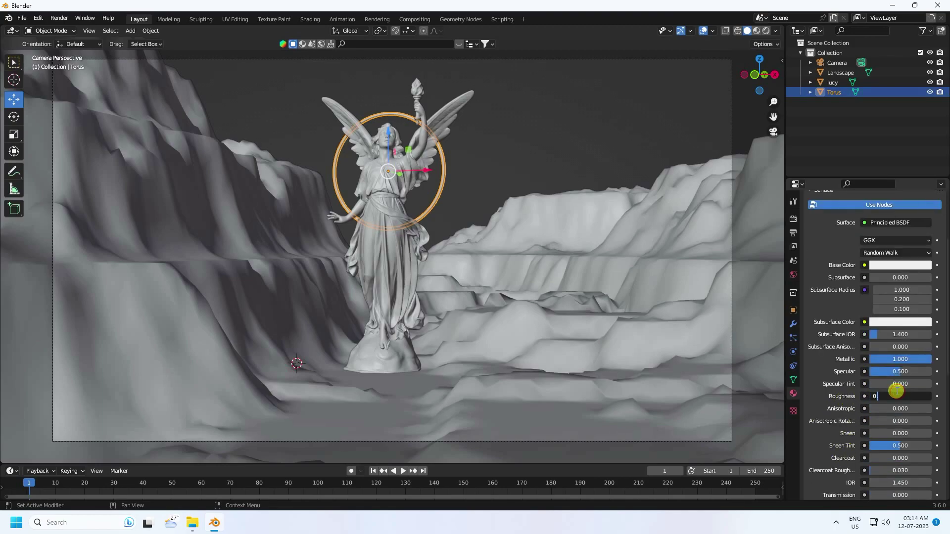
{"action": "type", "text": ".1"}
{"action": "key", "text": "Return"}
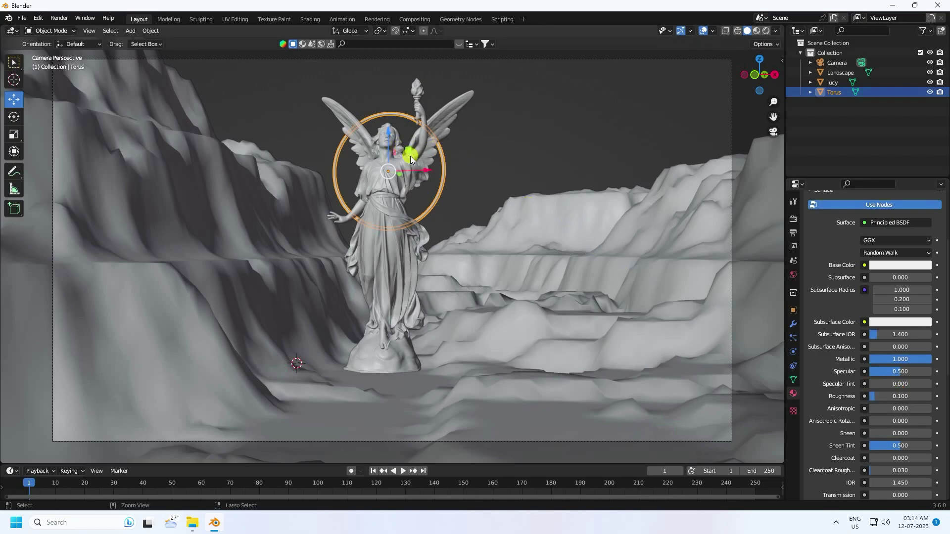
- Duplicate the ring by copying and pasting it, and scale the copy up to about 1.2 times
{"action": "key", "text": "ctrl+c"}
{"action": "key", "text": "ctrl+v"}
{"action": "key", "text": "s"}
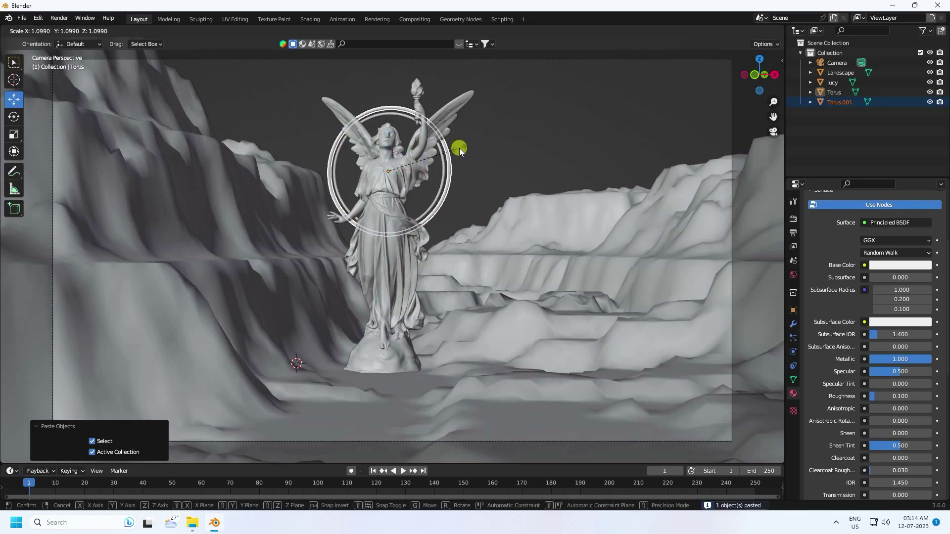
{"action": "left_click", "coordinate": [467, 147]}
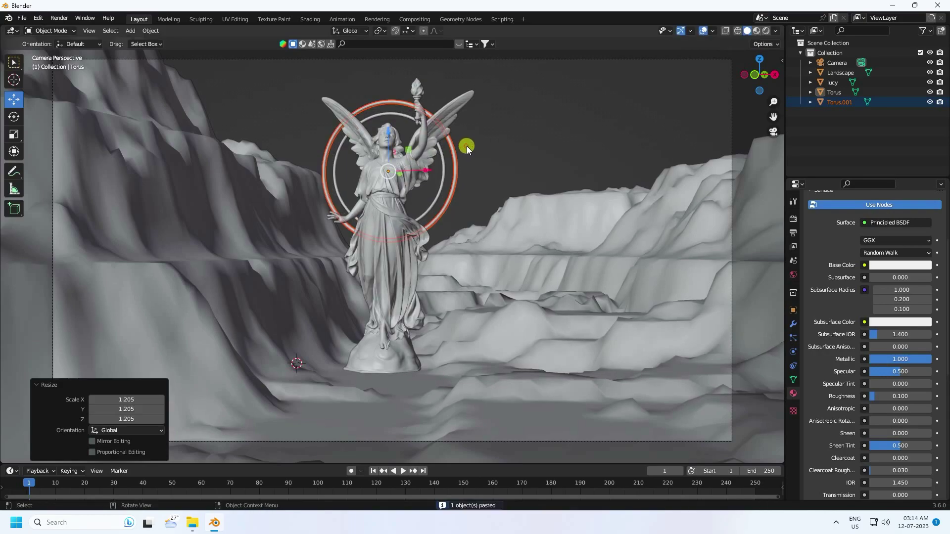
- Paste a third ring and enlarge it concentrically beyond the other two
{"action": "key", "text": "ctrl+v"}
{"action": "key", "text": "s"}
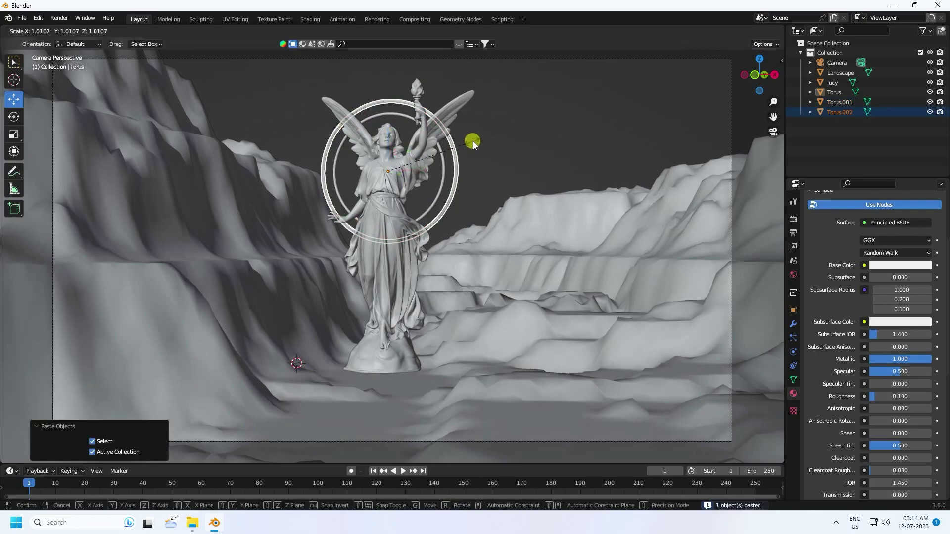
{"action": "right_click", "coordinate": [483, 137]}
{"action": "left_click", "coordinate": [484, 136]}
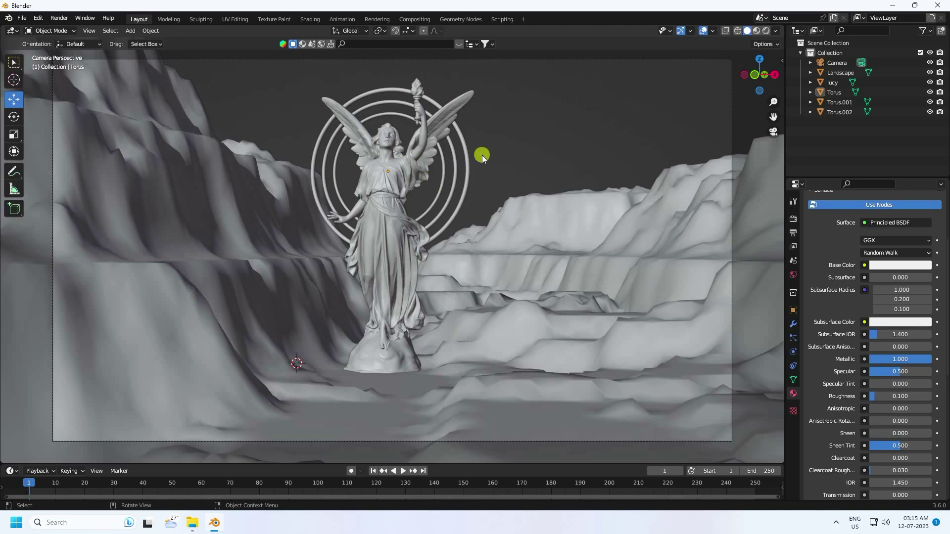
- Set the render engine to Cycles and the device to GPU Compute
{"action": "left_click", "coordinate": [793, 219]}
{"action": "left_click", "coordinate": [864, 218]}
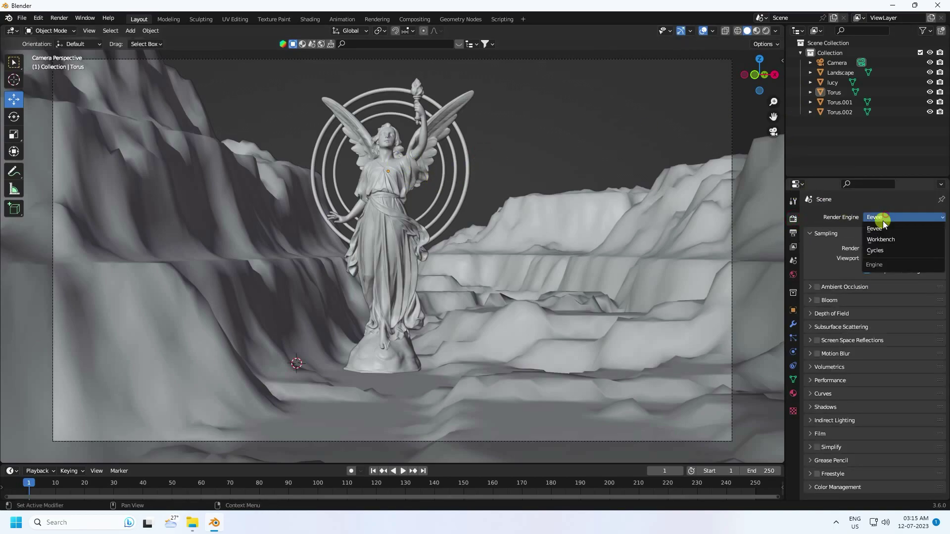
{"action": "left_click", "coordinate": [870, 246]}
{"action": "left_click", "coordinate": [873, 245]}
{"action": "left_click", "coordinate": [881, 264]}
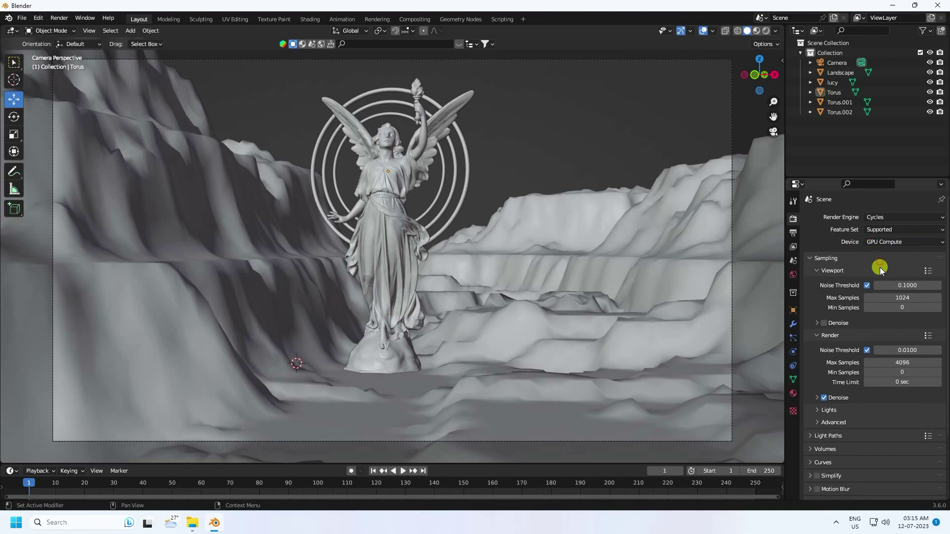
- Set the maximum samples to 128 for the viewport and 256 for the final render
{"action": "left_click", "coordinate": [897, 296]}
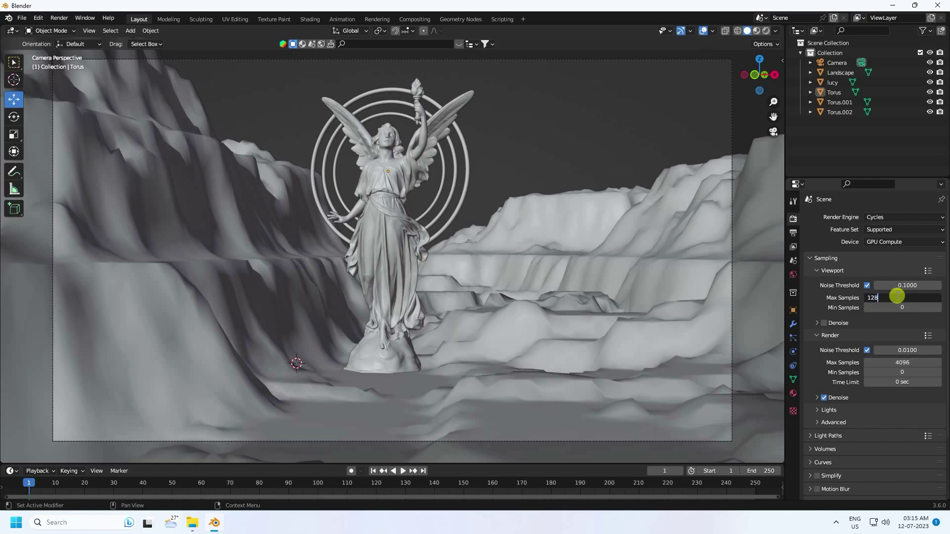
{"action": "key", "text": "Return"}
{"action": "left_click", "coordinate": [897, 359]}
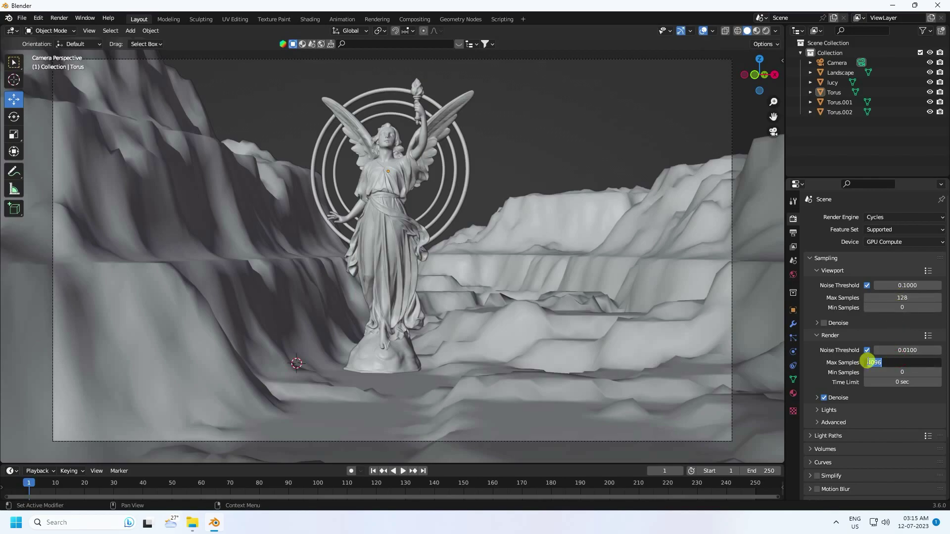
{"action": "key", "text": "Return"}
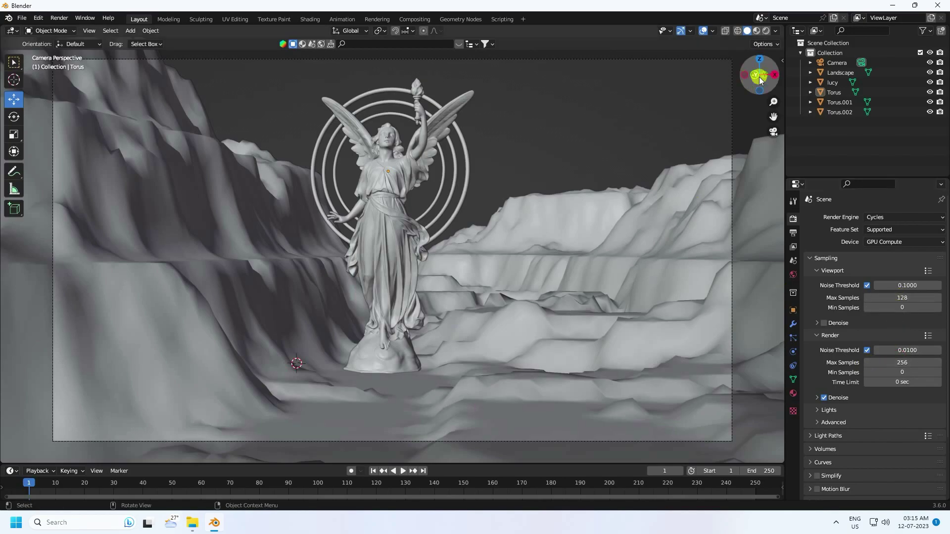
- Assign a Sky Texture to the world background color
{"action": "left_click", "coordinate": [793, 276]}
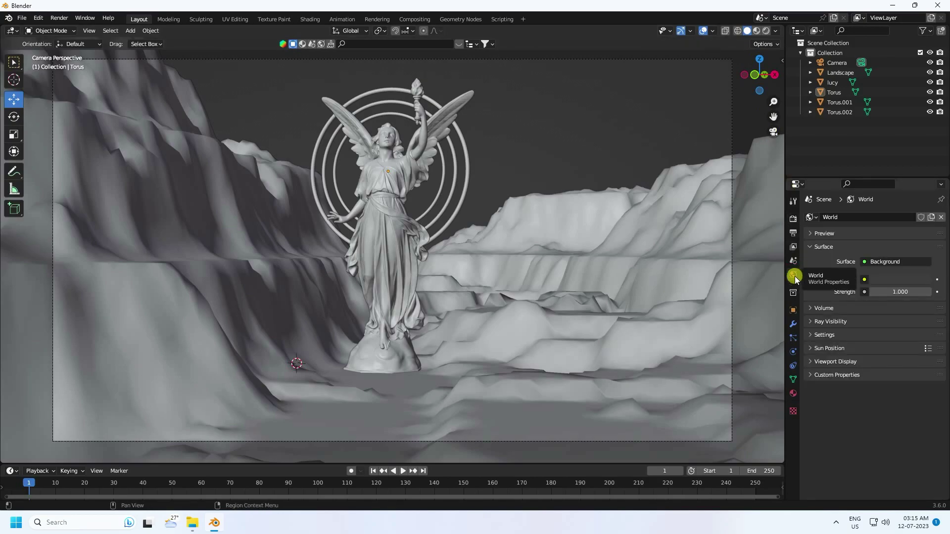
{"action": "left_click", "coordinate": [864, 279]}
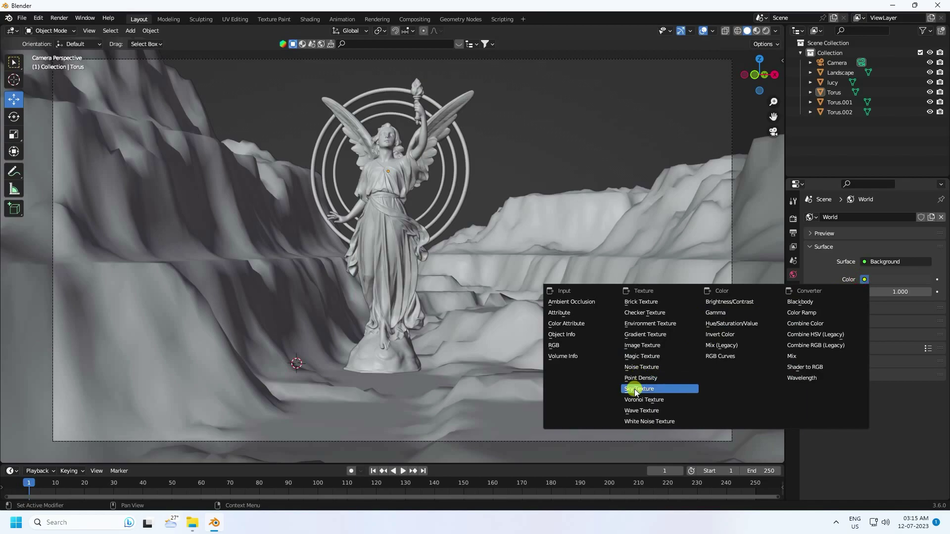
{"action": "left_click", "coordinate": [636, 389]}
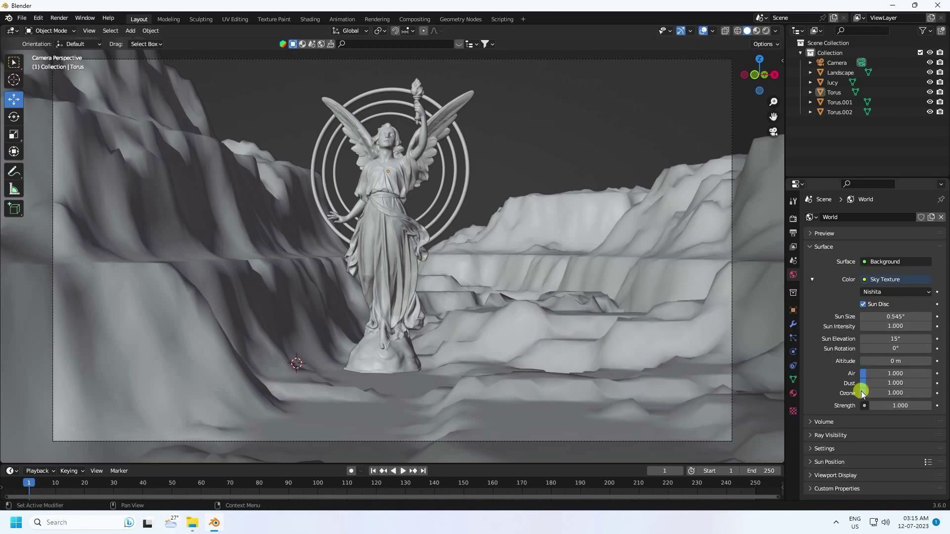
- Set the sky's sun size to 5° and its sun intensity to 0.5
{"action": "left_click", "coordinate": [890, 316]}
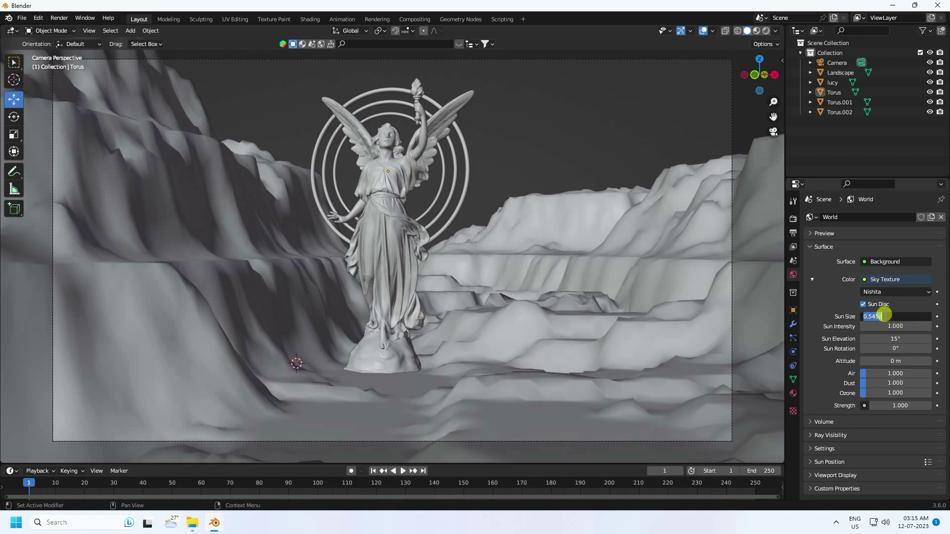
{"action": "key", "text": "Return"}
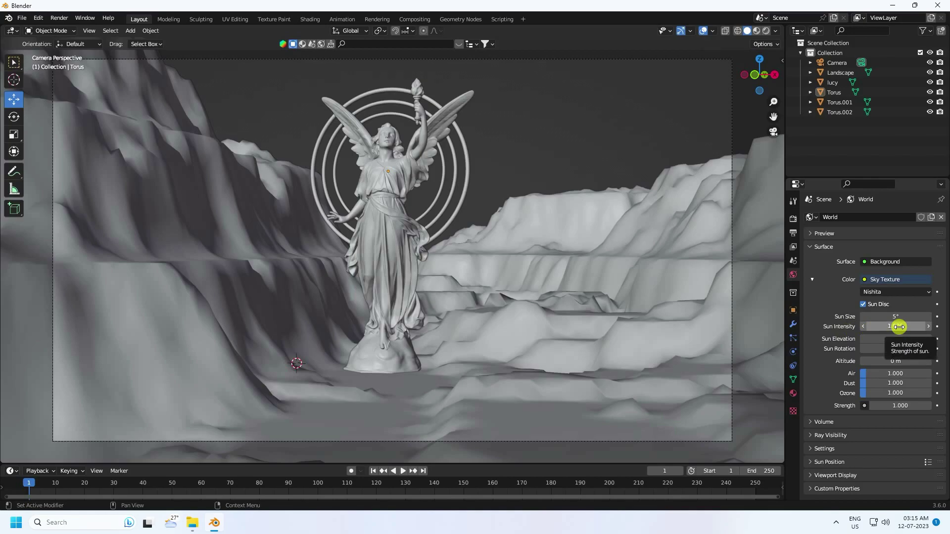
{"action": "left_click", "coordinate": [899, 326]}
{"action": "type", "text": "0.5"}
{"action": "key", "text": "Return"}
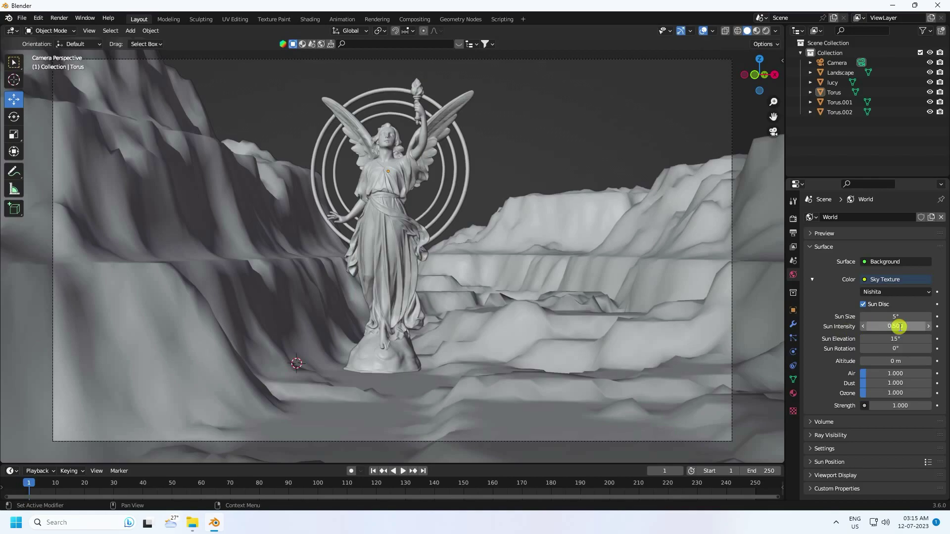
- Set the sky's sun rotation to -50° and ozone to 8, and check the lighting briefly in rendered shading
{"action": "left_click", "coordinate": [888, 349]}
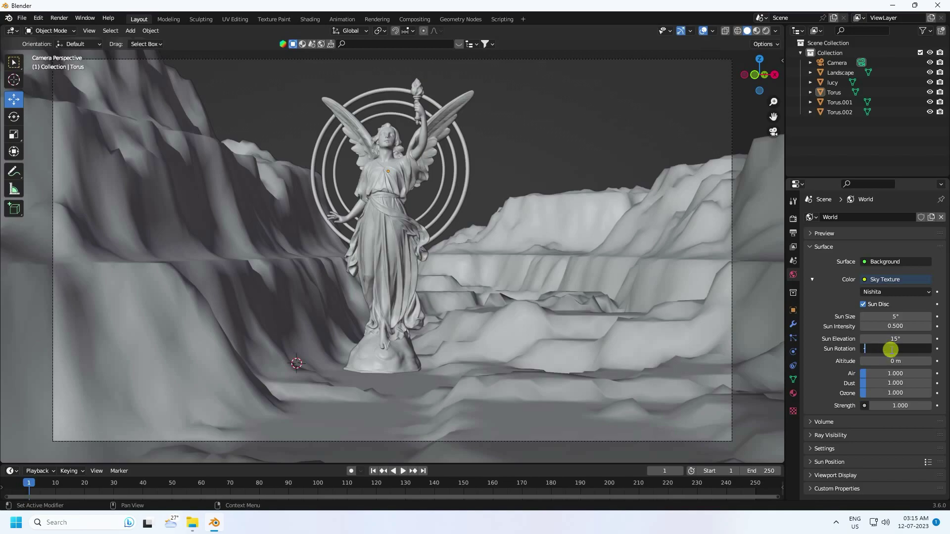
{"action": "key", "text": "Return"}
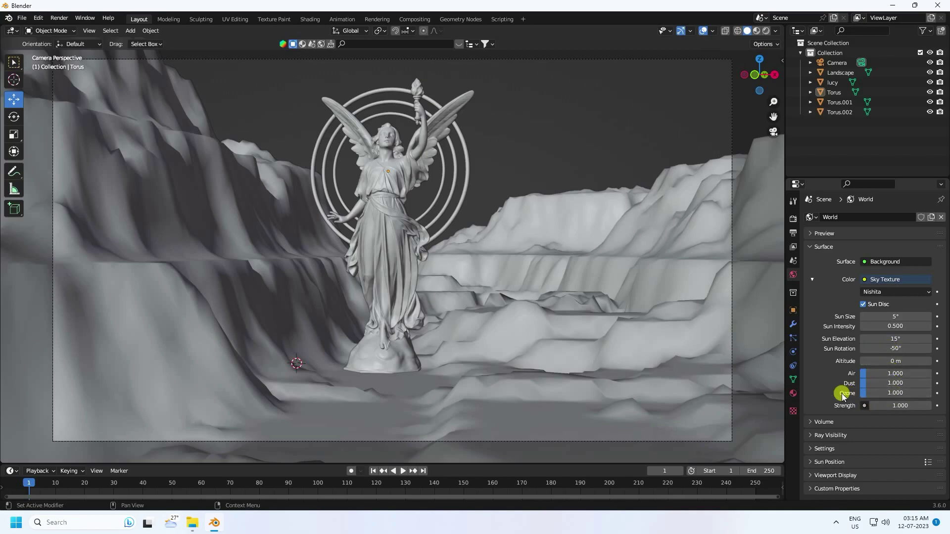
{"action": "left_click", "coordinate": [878, 394]}
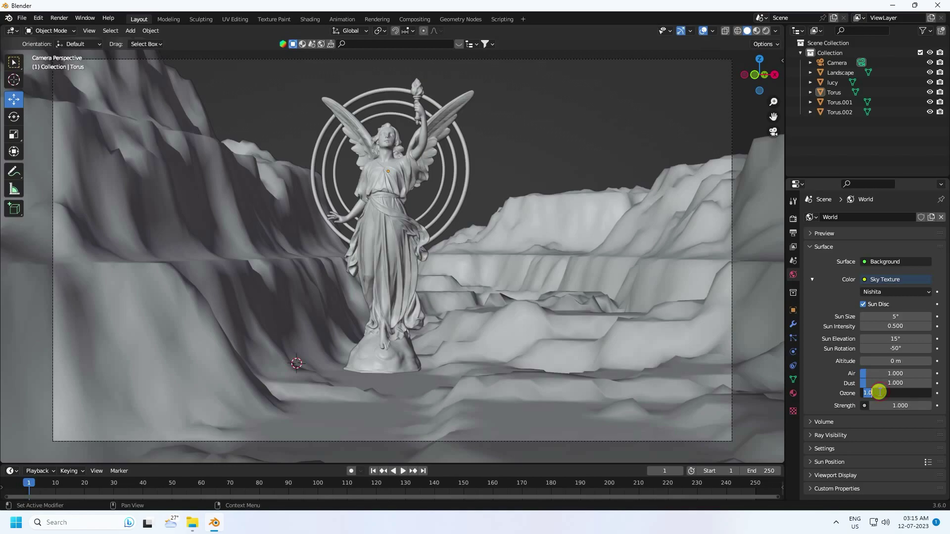
{"action": "type", "text": "8"}
{"action": "key", "text": "Return"}
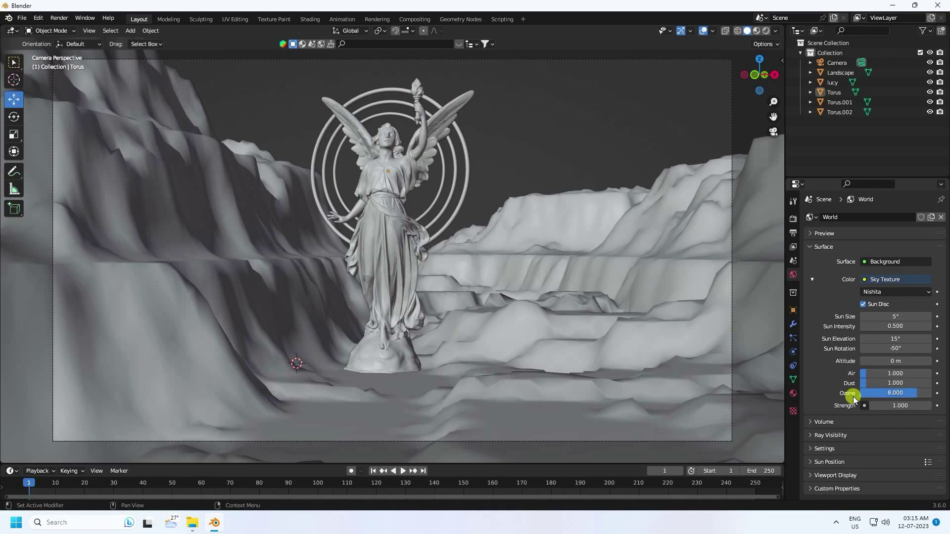
{"action": "left_click", "coordinate": [765, 30]}
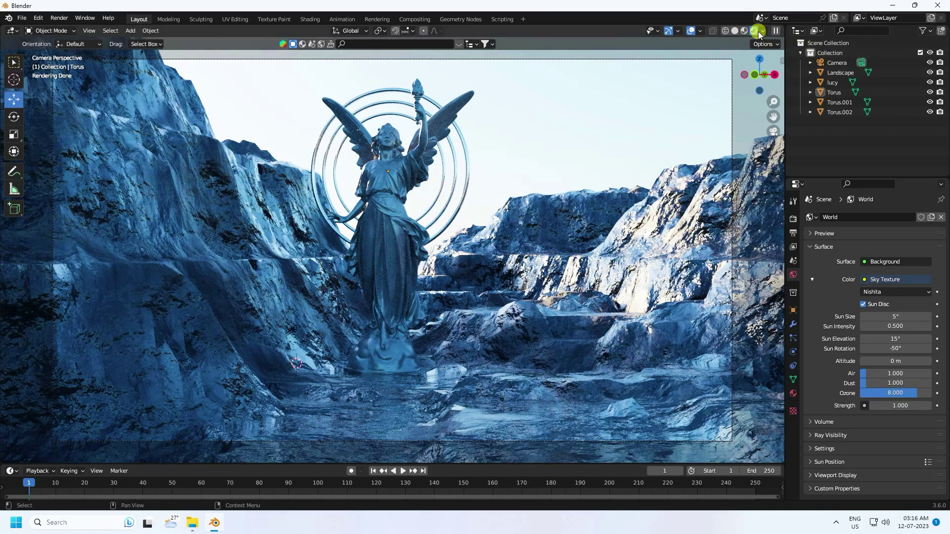
{"action": "left_click", "coordinate": [733, 31]}
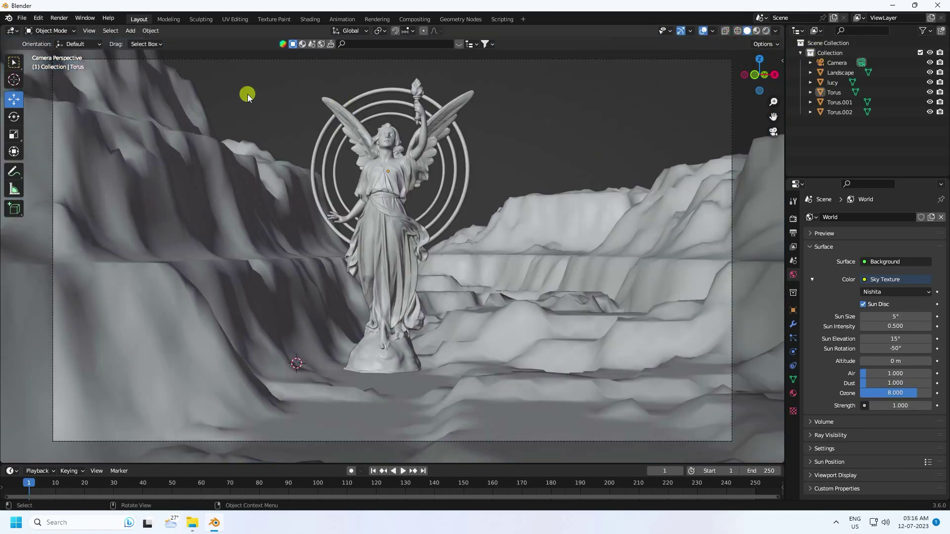
- Add a point light, raise it about 0.88 m, and move it about 0.87 m along negative Y toward the statue
{"action": "left_click", "coordinate": [130, 31]}
{"action": "mouse_move", "coordinate": [160, 168]}
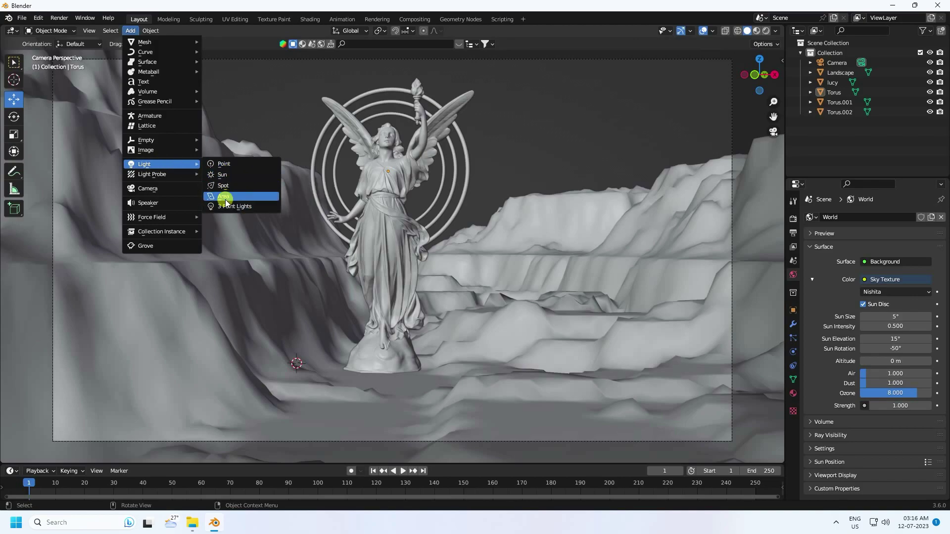
{"action": "left_click", "coordinate": [223, 164]}
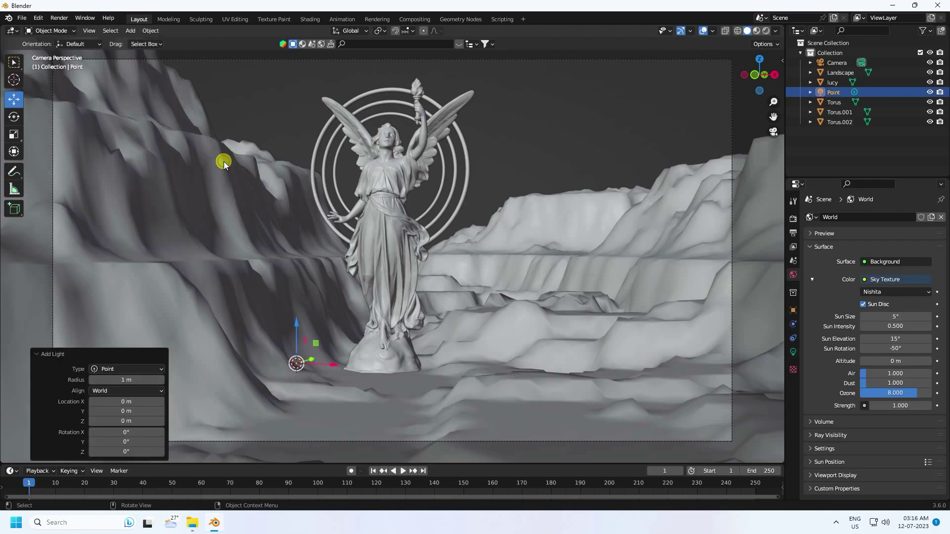
{"action": "left_click_drag", "start_coordinate": [294, 323], "coordinate": [295, 134]}
{"action": "middle_click_drag", "start_coordinate": [294, 134], "coordinate": [320, 255]}
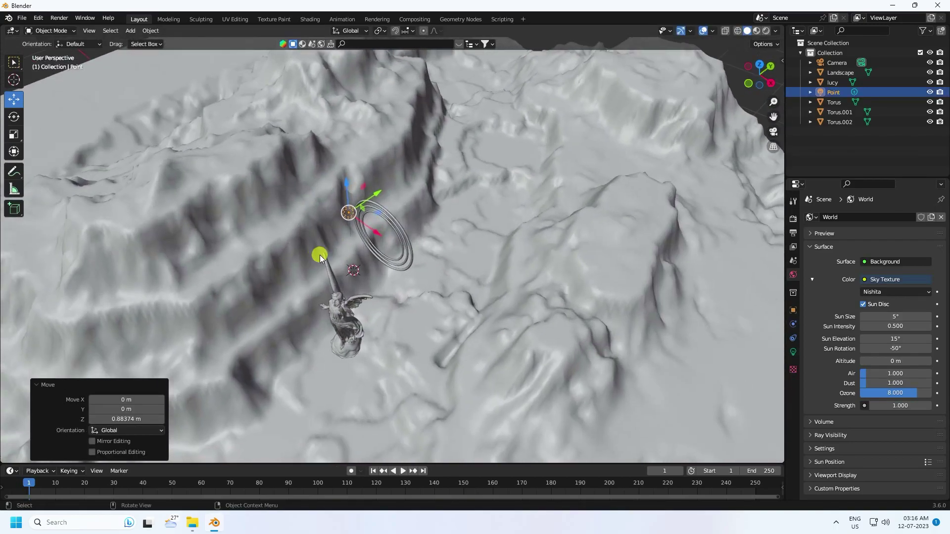
{"action": "left_click_drag", "start_coordinate": [377, 197], "coordinate": [319, 285]}
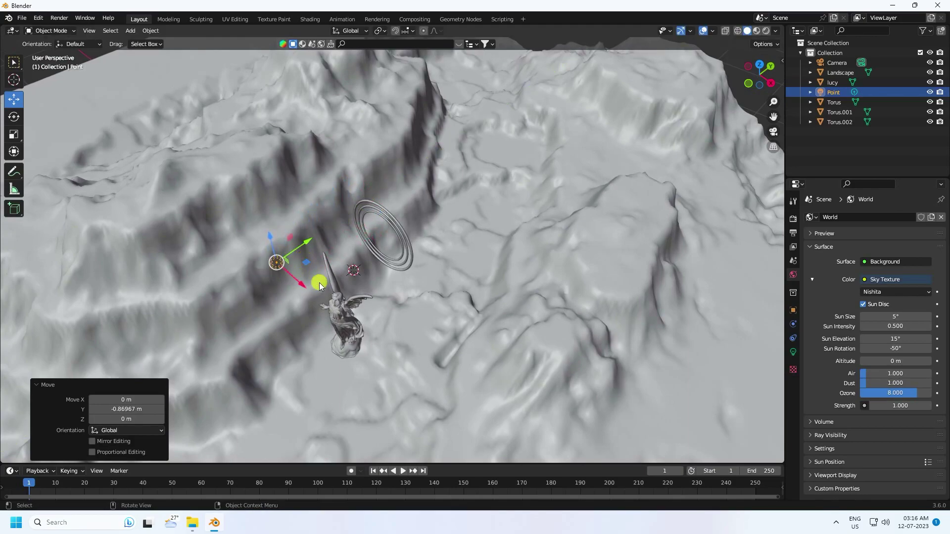
- Give the point light an orange color with hue 0.024 and saturation 1, and set its power to 100 W
{"action": "left_click", "coordinate": [792, 352]}
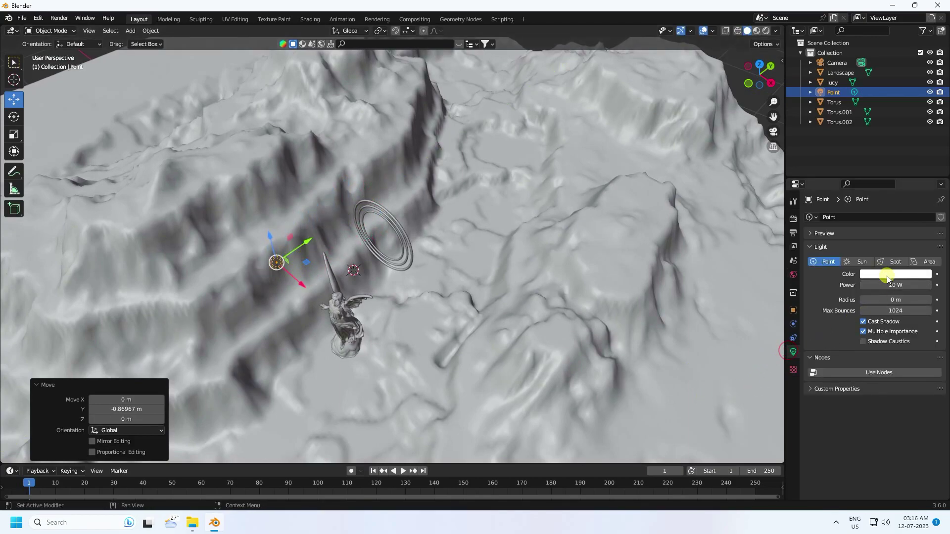
{"action": "left_click", "coordinate": [886, 275]}
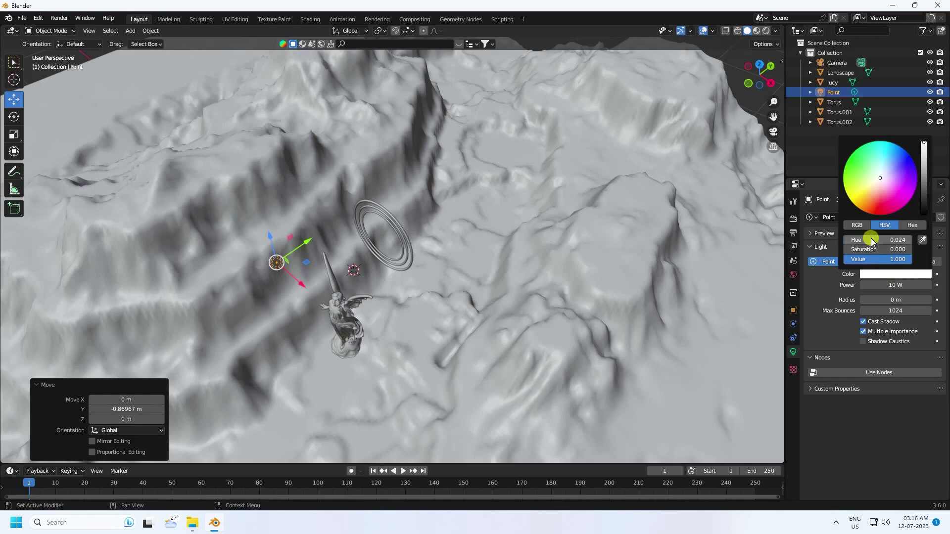
{"action": "left_click", "coordinate": [876, 250]}
{"action": "type", "text": "1"}
{"action": "key", "text": "Return"}
{"action": "left_click", "coordinate": [891, 285]}
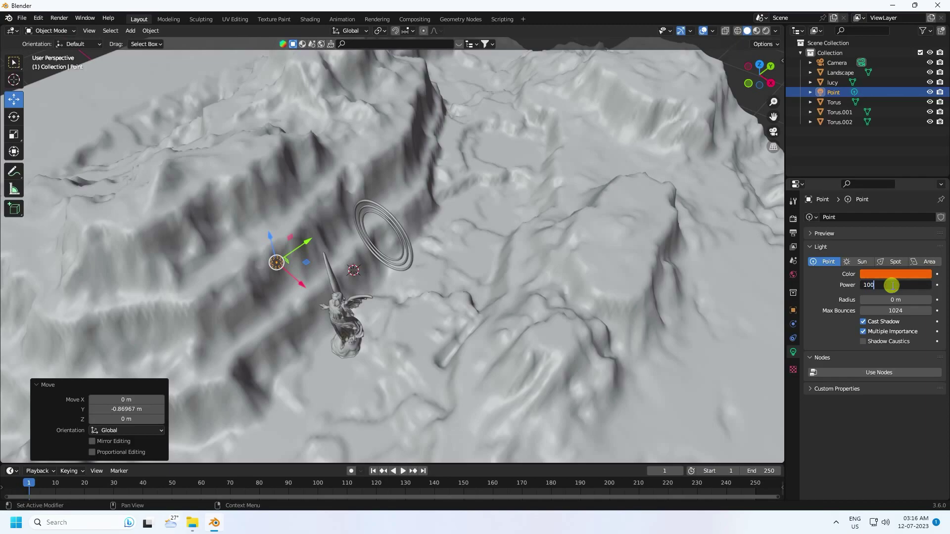
{"action": "key", "text": "Return"}
- Duplicate the orange point light by copying and pasting it, and move the copy about 1.66 m along X
{"action": "middle_click_drag", "start_coordinate": [438, 324], "coordinate": [295, 303]}
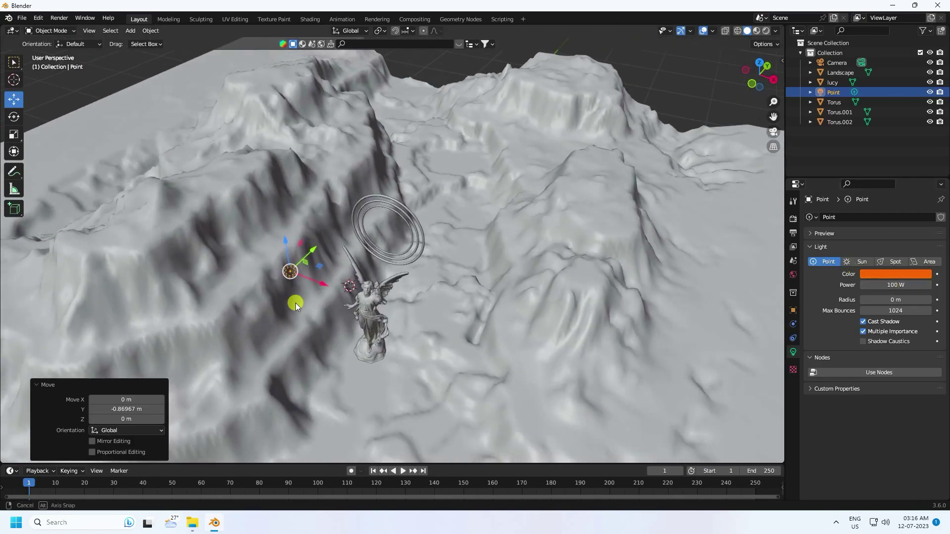
{"action": "key", "text": "ctrl+c"}
{"action": "key", "text": "ctrl+v"}
{"action": "left_click_drag", "start_coordinate": [329, 283], "coordinate": [517, 339]}
- In camera view, lower the copied light to just above the canyon floor and the original light by about 0.03 m
{"action": "key", "text": "KP_0"}
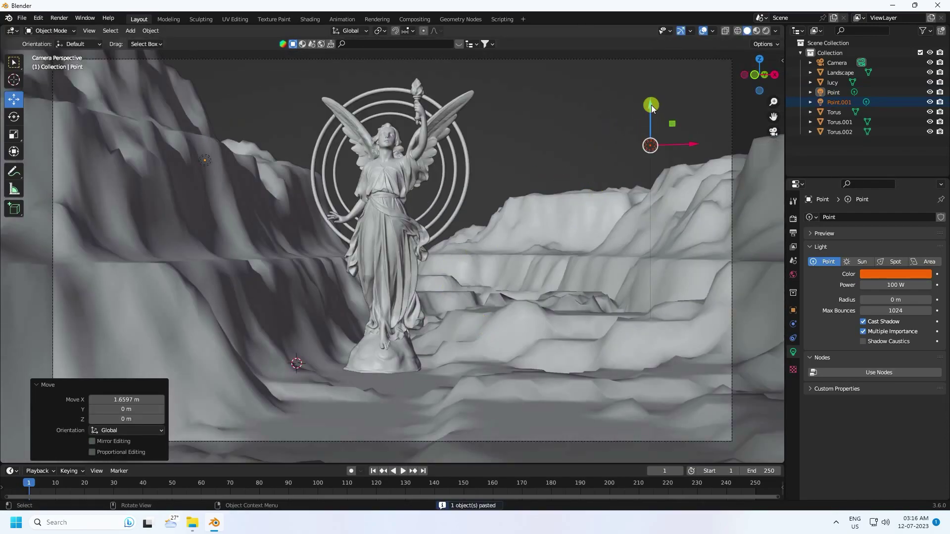
{"action": "left_click_drag", "start_coordinate": [651, 105], "coordinate": [644, 241]}
{"action": "left_click", "coordinate": [206, 160]}
{"action": "left_click_drag", "start_coordinate": [206, 126], "coordinate": [206, 124]}
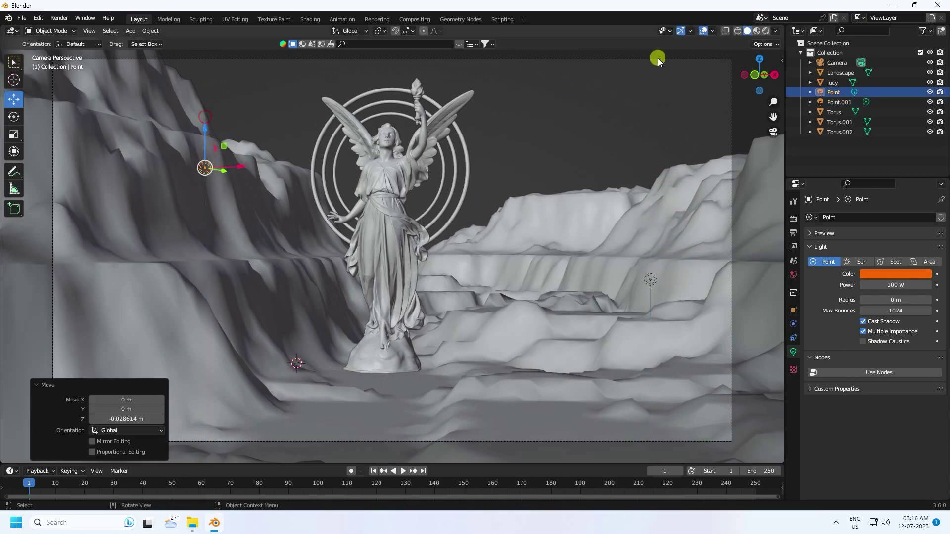
- Preview the two orange lights on the statue and canyon in rendered shading, and return to solid shading
{"action": "left_click", "coordinate": [766, 30]}
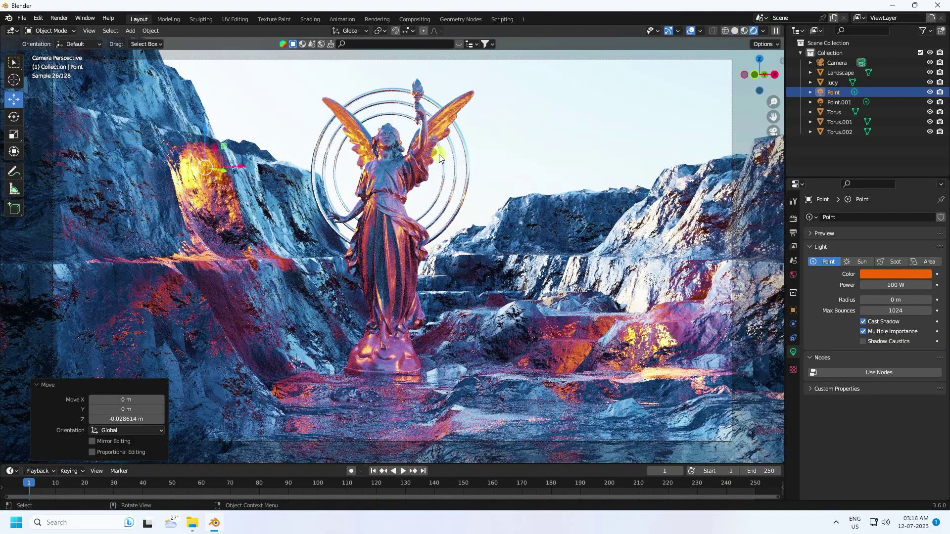
{"action": "middle_click_drag", "start_coordinate": [346, 116], "coordinate": [366, 290]}
{"action": "key", "text": "KP_0"}
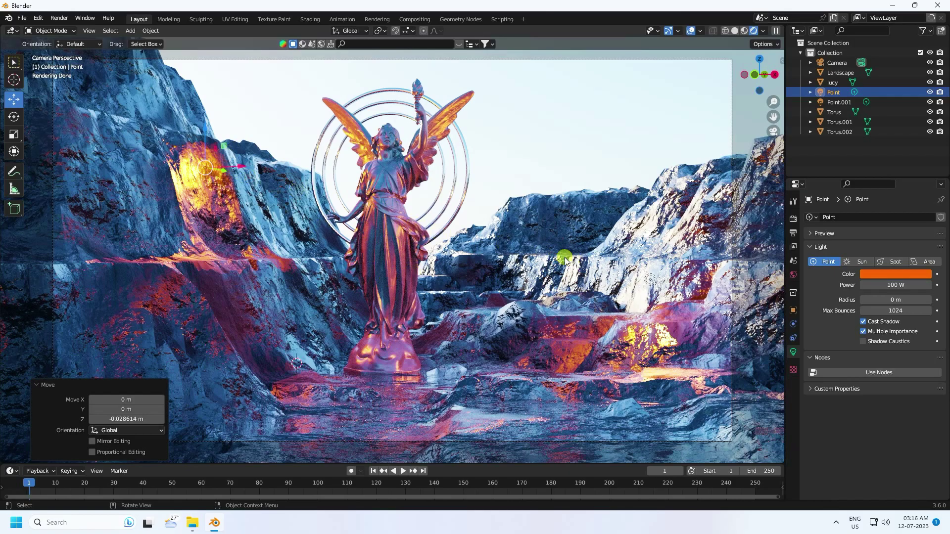
{"action": "mouse_move", "coordinate": [508, 250]}
{"action": "middle_mouse_down"}
{"action": "mouse_move", "coordinate": [586, 197]}
{"action": "mouse_move", "coordinate": [580, 170]}
{"action": "middle_mouse_up"}
{"action": "left_click", "coordinate": [736, 30]}
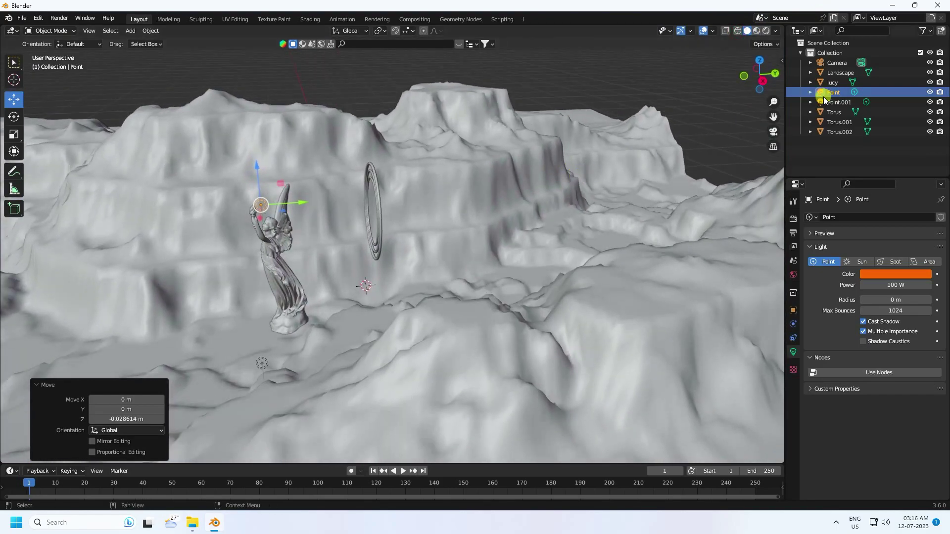
- Copy and paste both point lights together, and move the new pair about 1.71 m along Y behind the rings
{"action": "left_click", "coordinate": [839, 102]}
{"action": "left_click", "coordinate": [835, 91]}
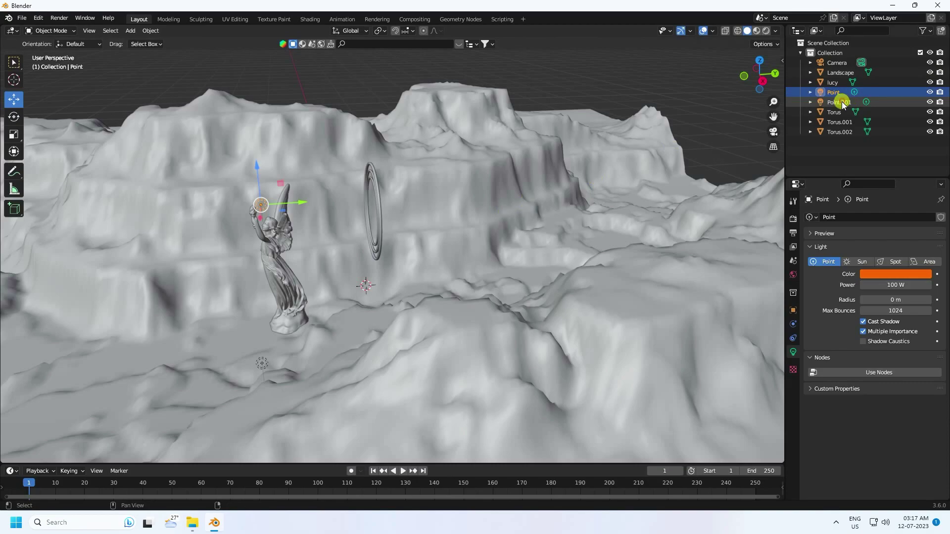
{"action": "left_click", "coordinate": [841, 102], "text": "ctrl"}
{"action": "key", "text": "ctrl+c"}
{"action": "key", "text": "ctrl+v"}
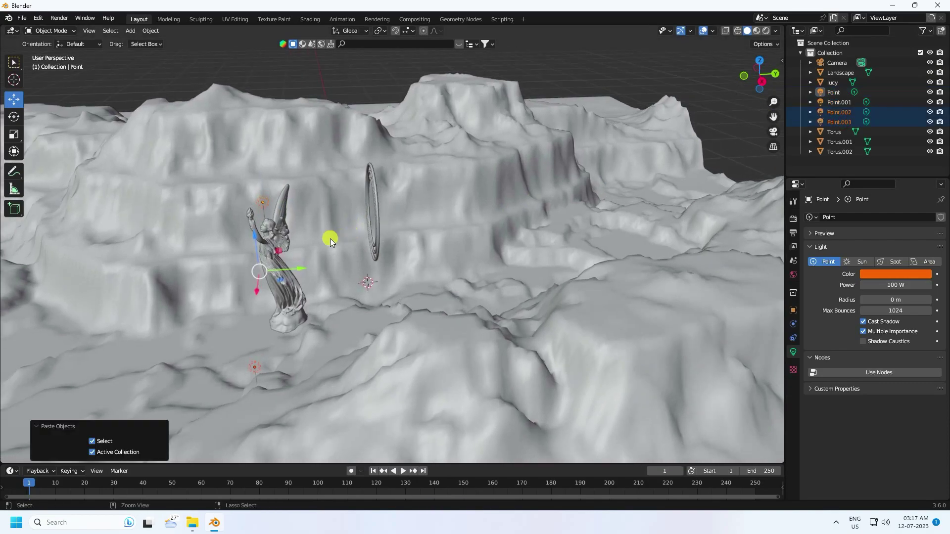
{"action": "key", "text": "g"}
{"action": "key", "text": "y"}
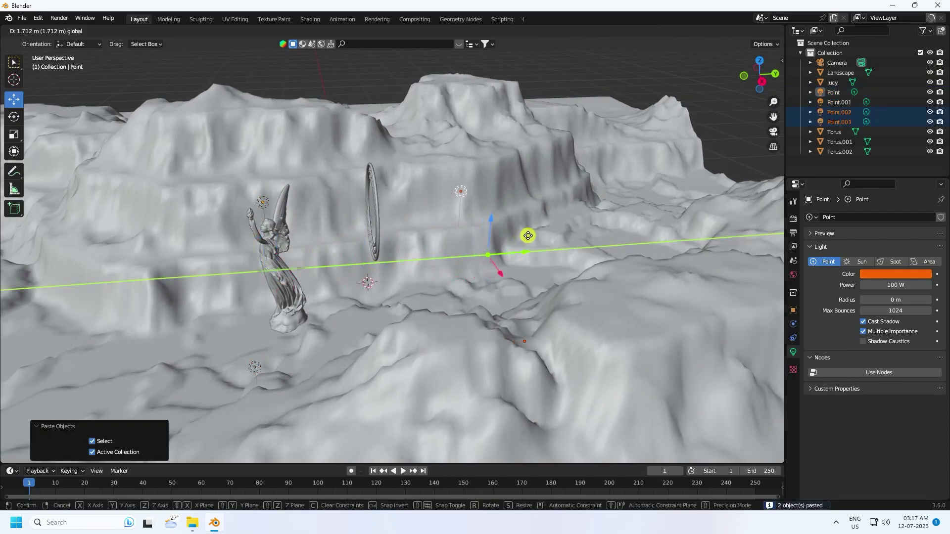
{"action": "left_click", "coordinate": [510, 228]}
- Raise the new pair of lights slightly along Z above the canyon terrain
{"action": "key", "text": "g"}
{"action": "key", "text": "z"}
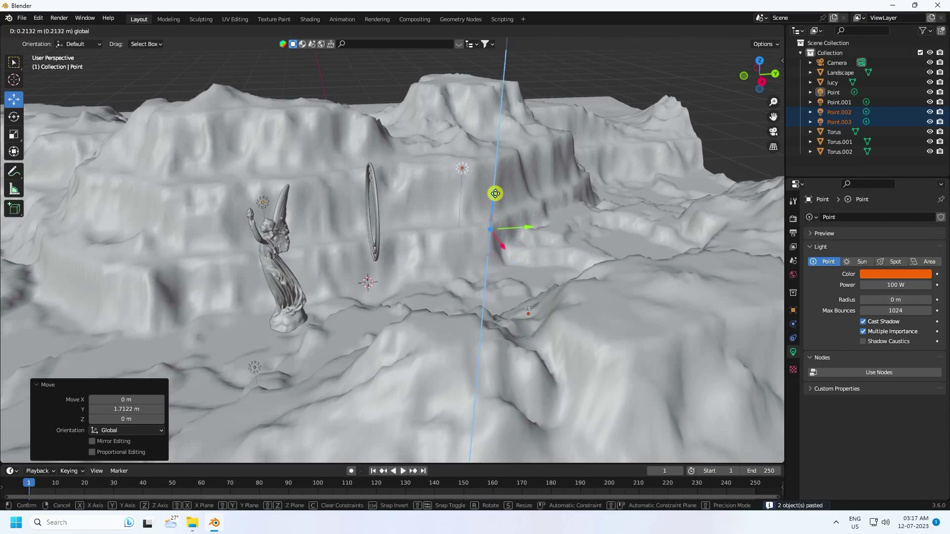
{"action": "left_click", "coordinate": [495, 190]}
- Lower the higher light of the rear pair, Point.003, by about 0.19 m
{"action": "left_click", "coordinate": [462, 162]}
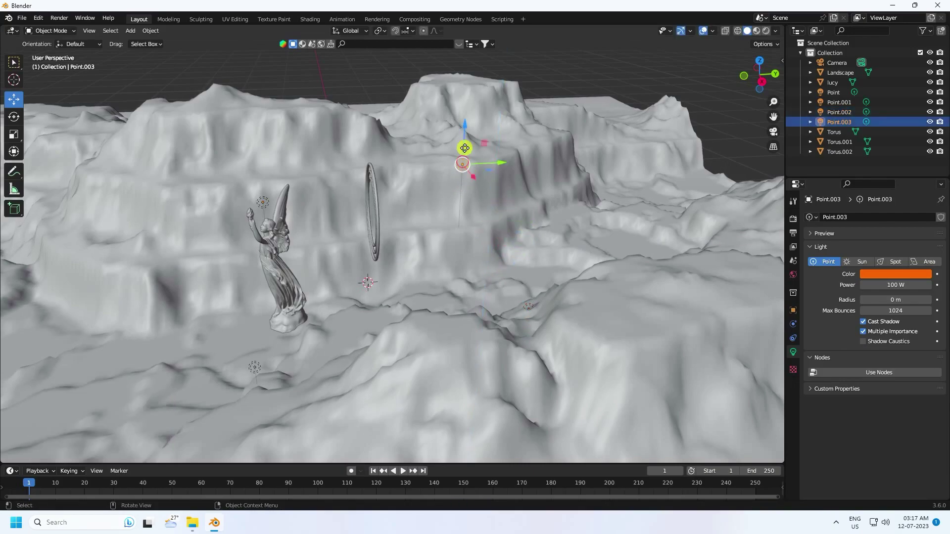
{"action": "key", "text": "g"}
{"action": "key", "text": "z"}
{"action": "left_click", "coordinate": [509, 301]}
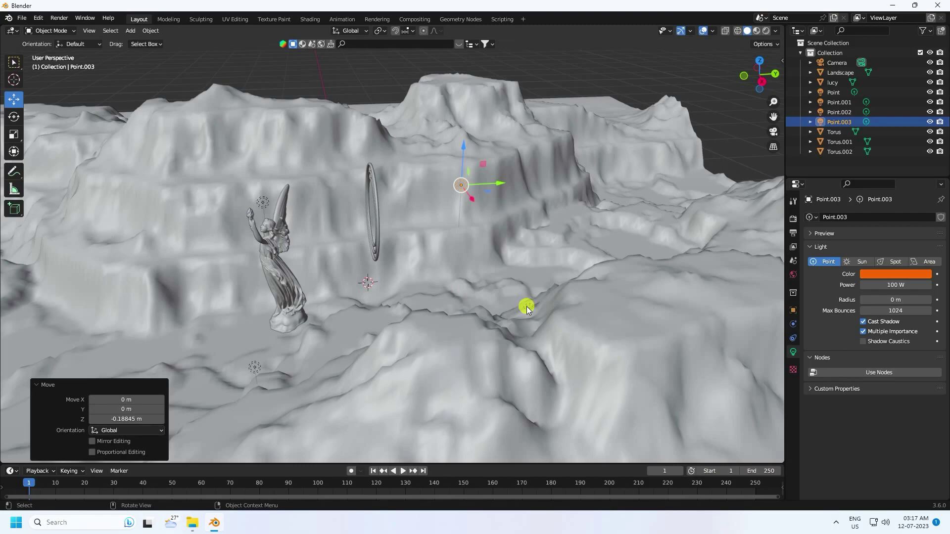
- Raise the other rear light, Point.002, by about 0.23 m along Z
{"action": "left_click", "coordinate": [526, 306]}
{"action": "key", "text": "g"}
{"action": "key", "text": "z"}
{"action": "left_click", "coordinate": [538, 303]}
{"action": "middle_click_drag", "start_coordinate": [539, 303], "coordinate": [515, 229]}
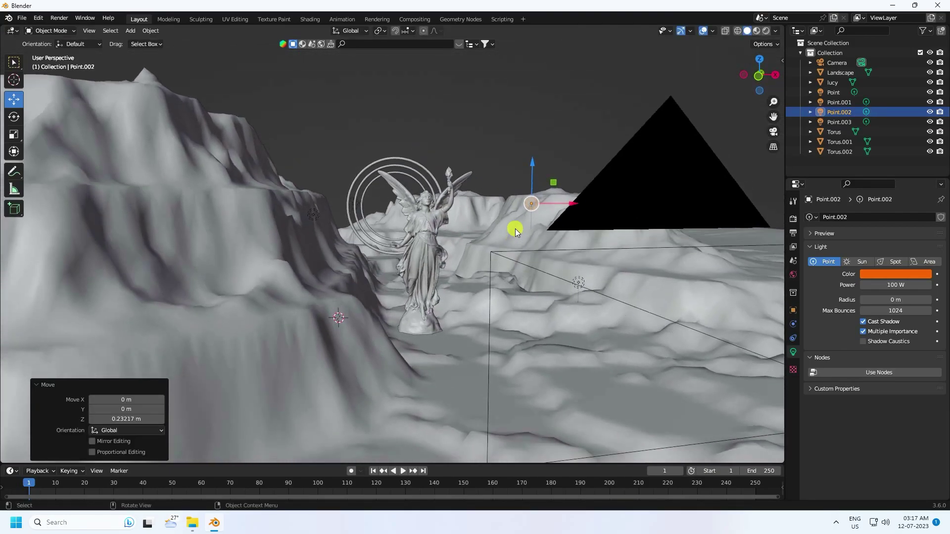
- Preview the scene in rendered shading through the camera view, and return to solid shading
{"action": "key", "text": "KP_0"}
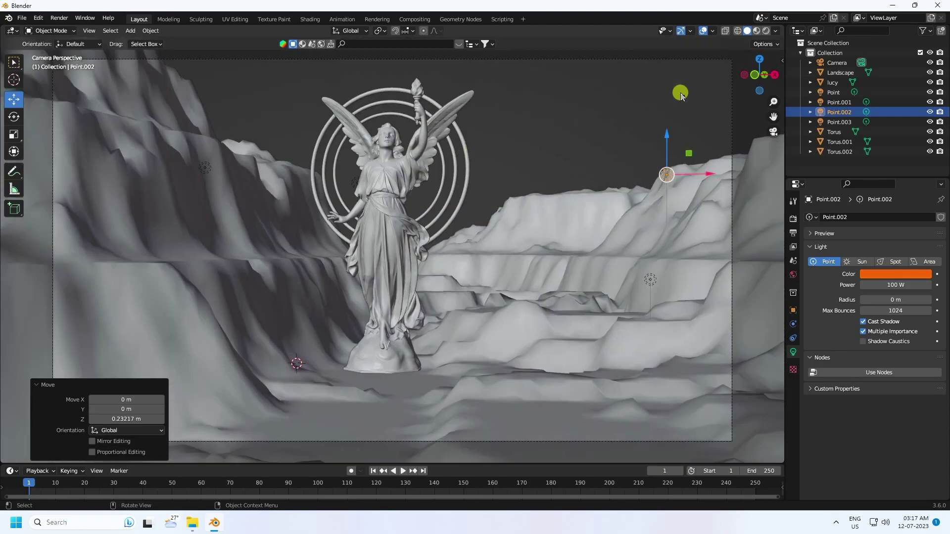
{"action": "left_click", "coordinate": [764, 30]}
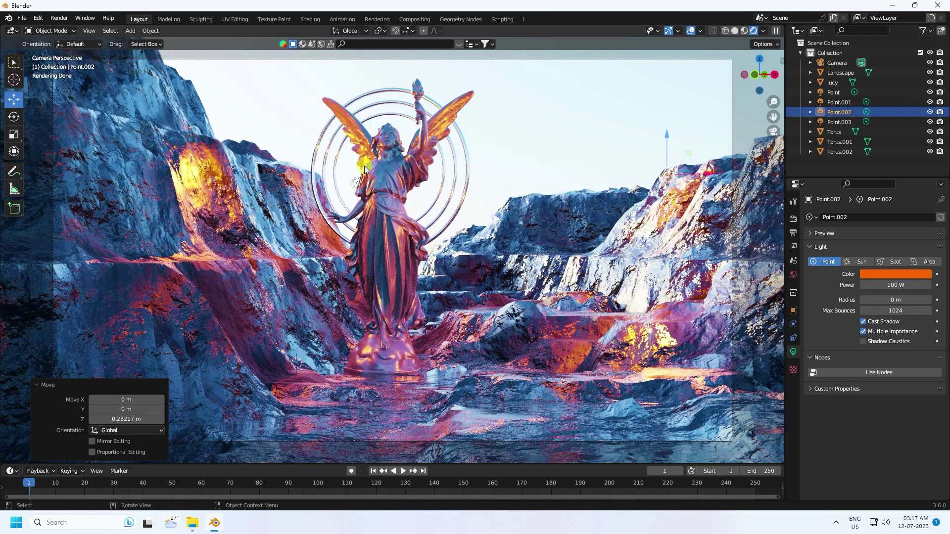
{"action": "left_click", "coordinate": [739, 32]}
- Start appending from the rock pack blend file in the desktop's Night folder, and open its Object folder
{"action": "mouse_move", "coordinate": [389, 317]}
{"action": "middle_mouse_down"}
{"action": "mouse_move", "coordinate": [387, 330]}
{"action": "mouse_move", "coordinate": [316, 221]}
{"action": "mouse_move", "coordinate": [364, 294]}
{"action": "middle_mouse_up"}
{"action": "left_click", "coordinate": [22, 18]}
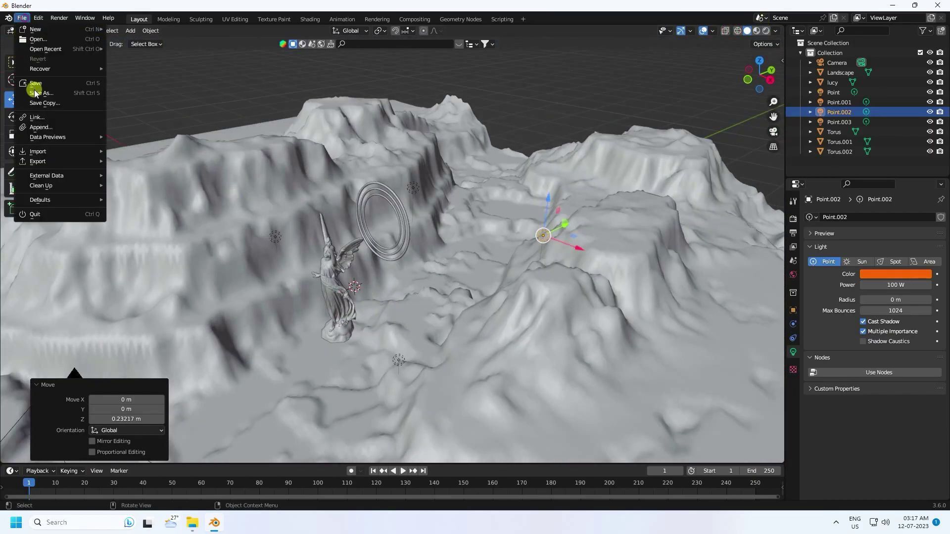
{"action": "left_click", "coordinate": [43, 128]}
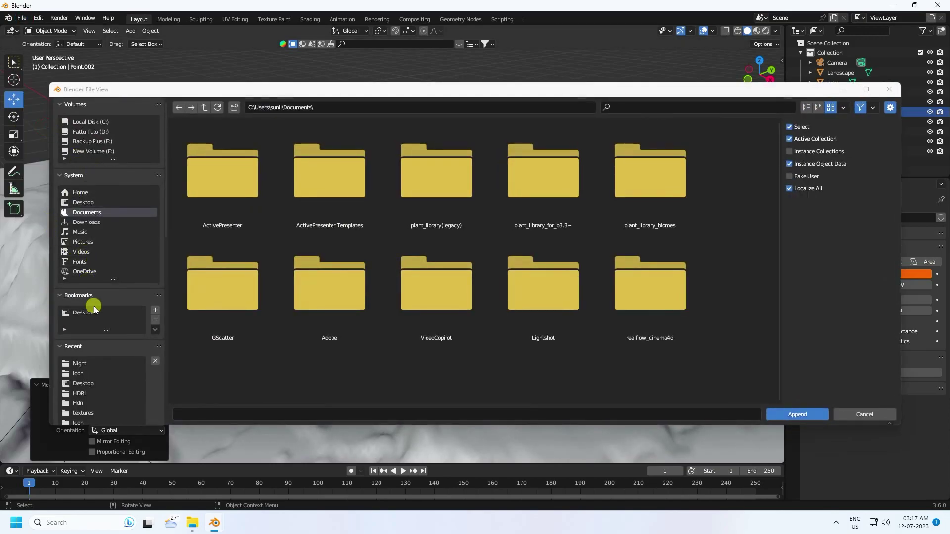
{"action": "left_click", "coordinate": [83, 202]}
{"action": "left_click", "coordinate": [183, 176]}
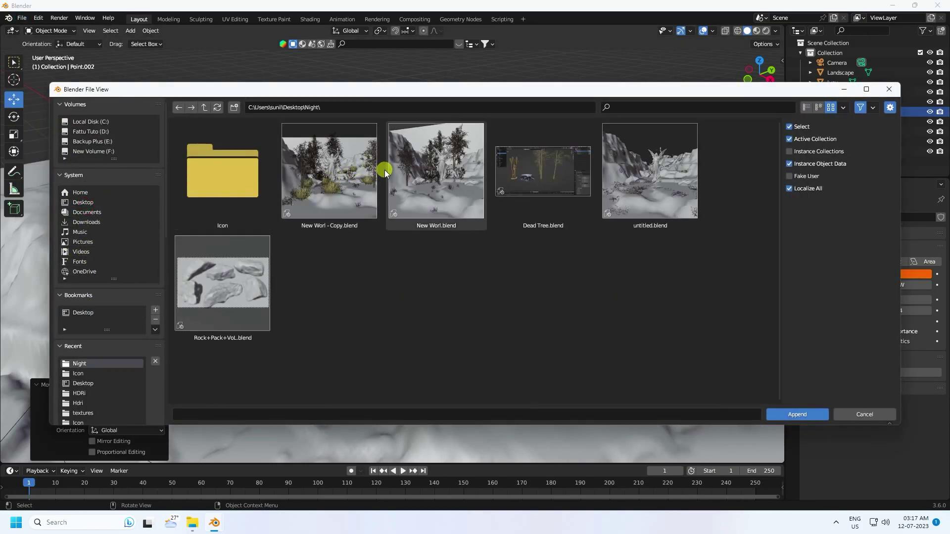
{"action": "double_click", "coordinate": [232, 296]}
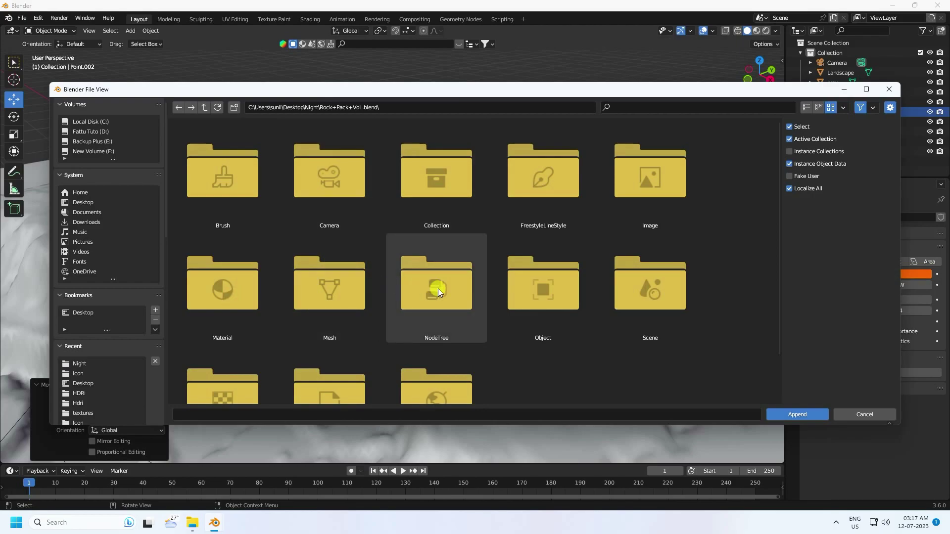
{"action": "double_click", "coordinate": [568, 290]}
- Append the moss rock 04 object to the scene
{"action": "left_click", "coordinate": [548, 189]}
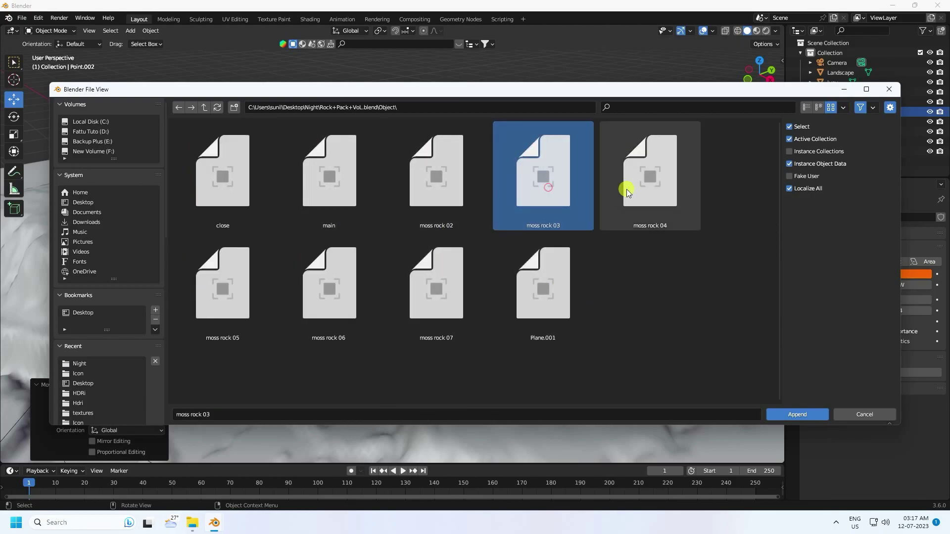
{"action": "left_click", "coordinate": [632, 184]}
{"action": "left_click", "coordinate": [457, 308]}
{"action": "left_click", "coordinate": [341, 315]}
{"action": "left_click", "coordinate": [683, 204]}
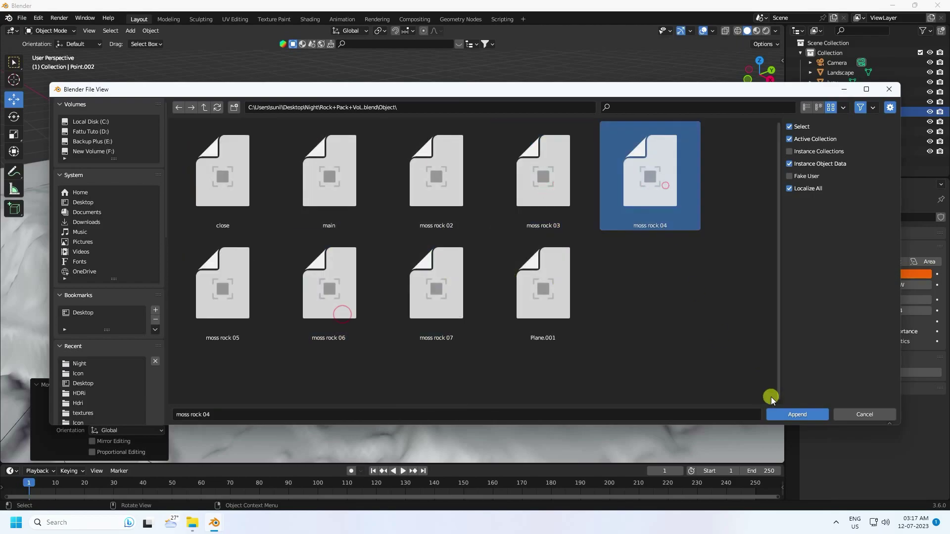
{"action": "left_click", "coordinate": [797, 414]}
- Move moss rock 04 about -2.23 m along X and -1.69 m along Y, in front of the statue
{"action": "scroll", "coordinate": [569, 295], "scroll_direction": "down", "scroll_amount": 4}
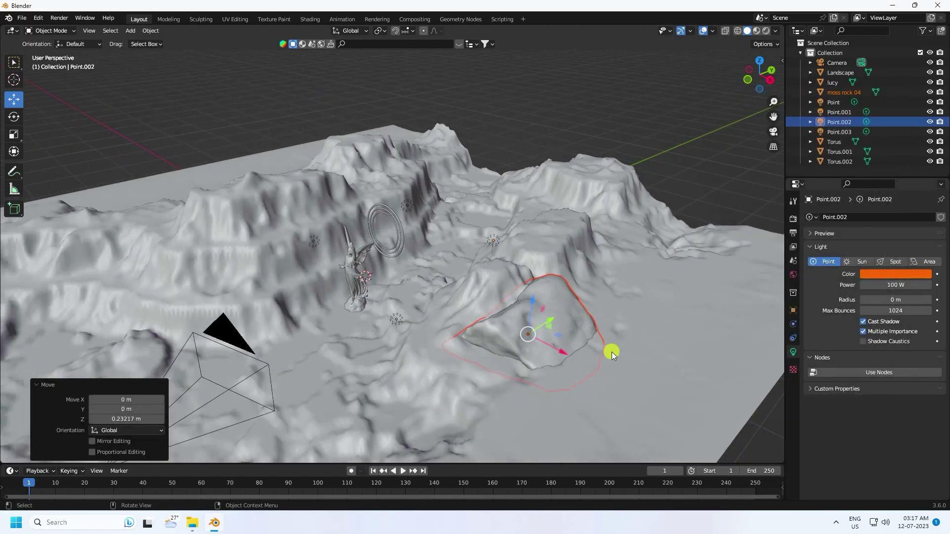
{"action": "key", "text": "g"}
{"action": "key", "text": "x"}
{"action": "left_click", "coordinate": [419, 308]}
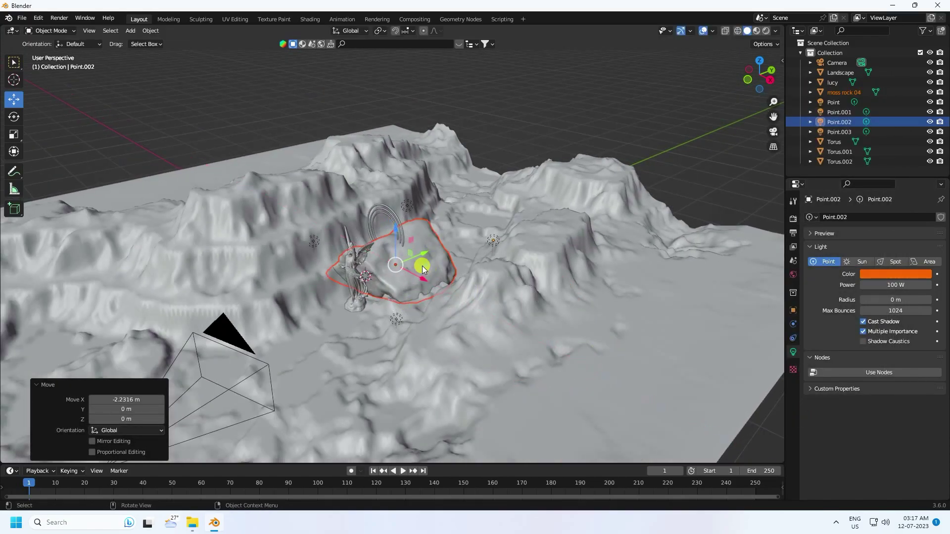
{"action": "key", "text": "g"}
{"action": "key", "text": "y"}
{"action": "left_click", "coordinate": [302, 309]}
- Scale moss rock 04 to about 0.3 and lower it about 0.28 m along Z into the canyon floor
{"action": "key", "text": "s"}
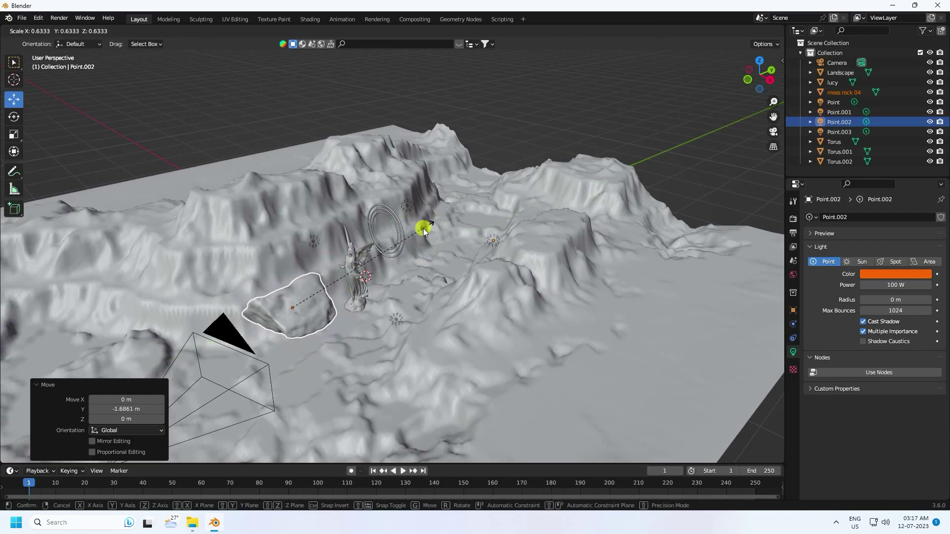
{"action": "left_click", "coordinate": [357, 271]}
{"action": "key", "text": "KP_0"}
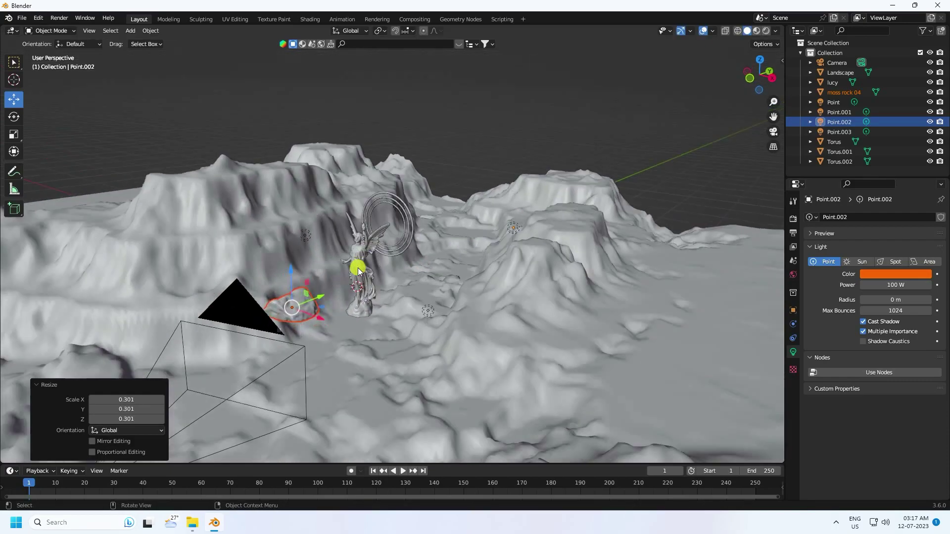
{"action": "key", "text": "g"}
{"action": "key", "text": "z"}
{"action": "left_click", "coordinate": [251, 358]}
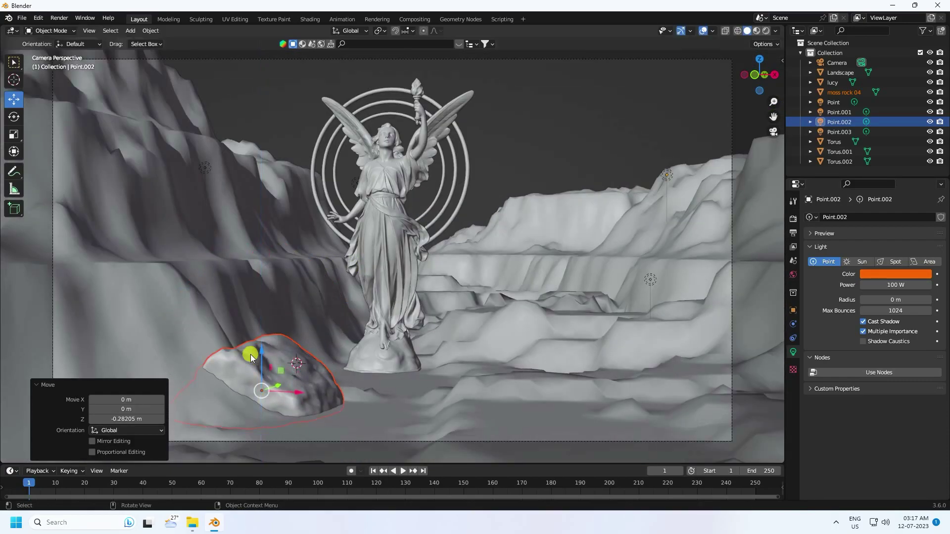
- Append the moss rock 05 object from the same rock pack file
{"action": "left_click", "coordinate": [11, 19]}
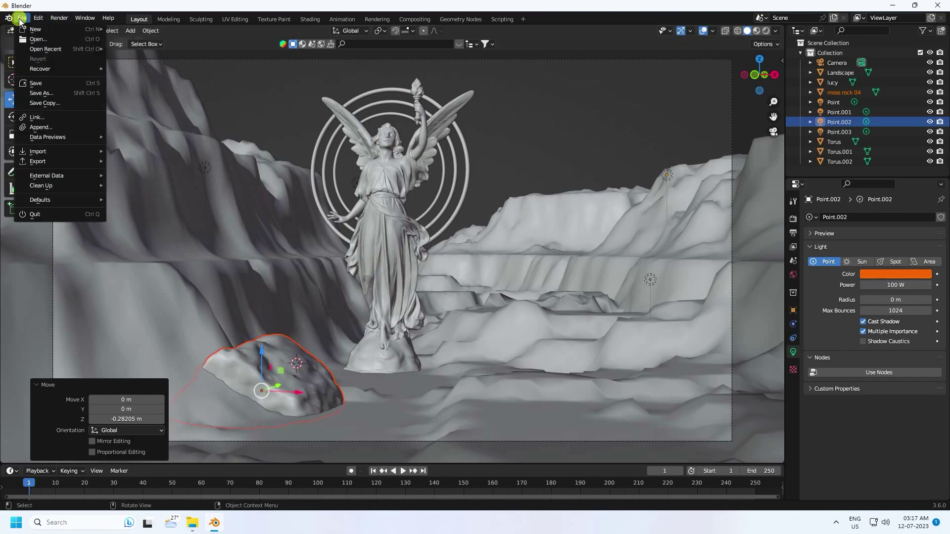
{"action": "left_click", "coordinate": [36, 127]}
{"action": "double_click", "coordinate": [207, 251]}
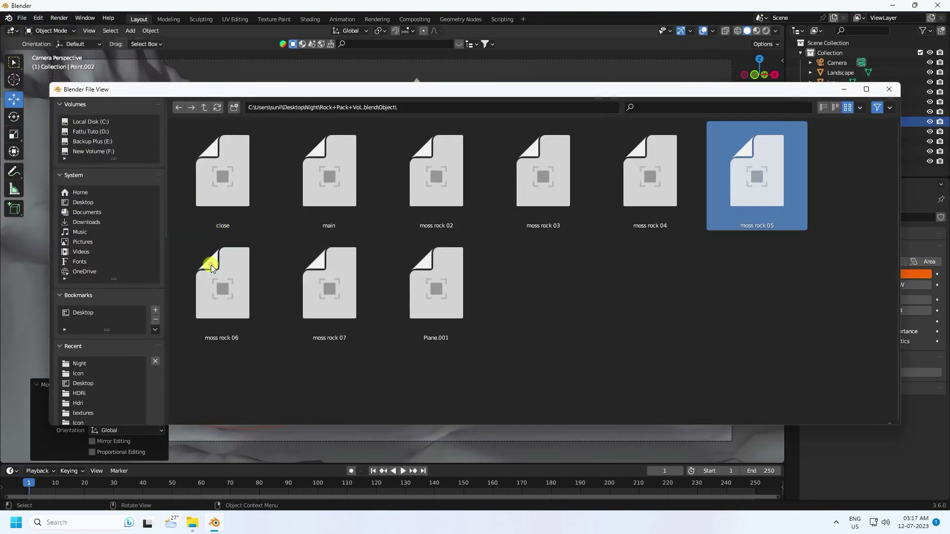
- Move moss rock 05 about 2.47 m along X and check its placement through the camera
{"action": "middle_click_drag", "start_coordinate": [98, 236], "coordinate": [179, 240]}
{"action": "left_click_drag", "start_coordinate": [272, 246], "coordinate": [482, 269]}
{"action": "key", "text": "space"}
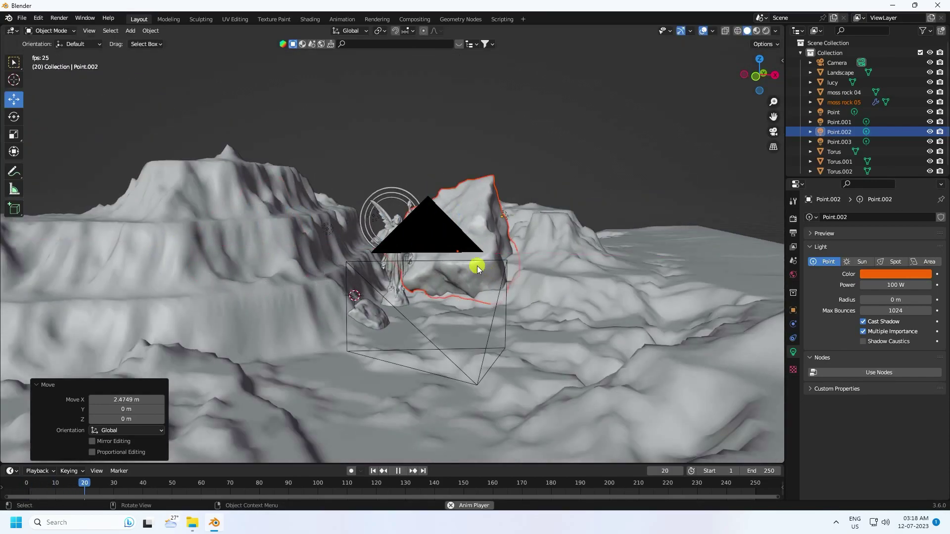
{"action": "key", "text": "KP_0"}
{"action": "key", "text": "space"}
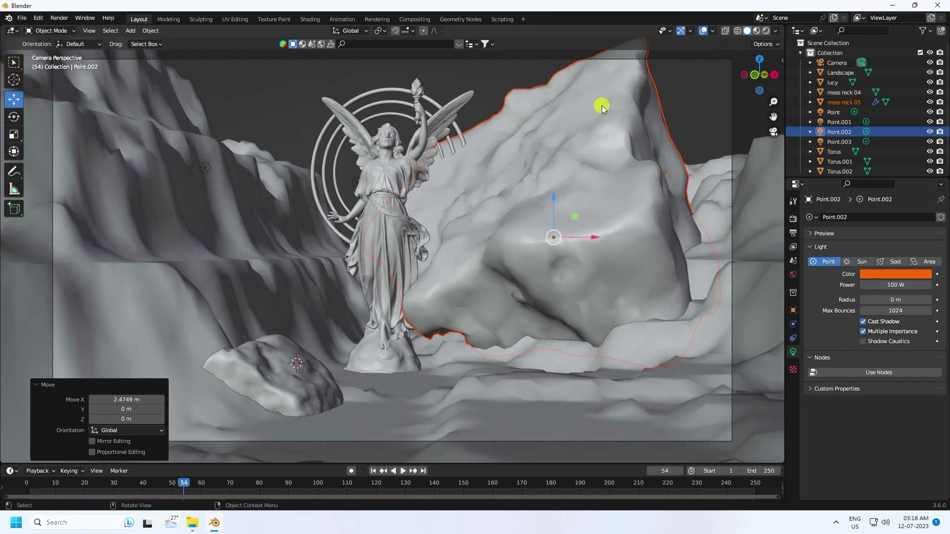
- Scale moss rock 05 to about 0.25 and lower it along Z onto the terrain beside the statue
{"action": "key", "text": "s"}
{"action": "left_click", "coordinate": [562, 197]}
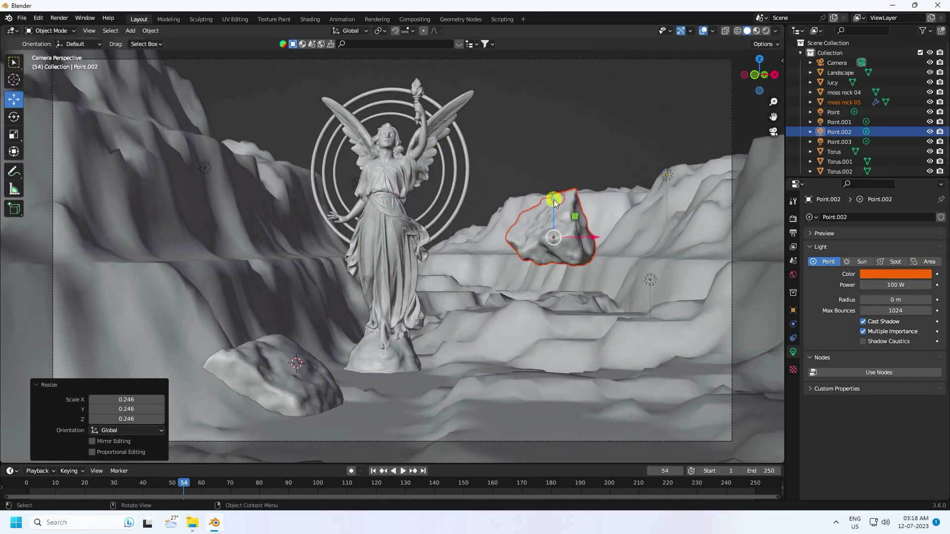
{"action": "left_click_drag", "start_coordinate": [553, 200], "coordinate": [545, 263]}
{"action": "left_click", "coordinate": [541, 132]}
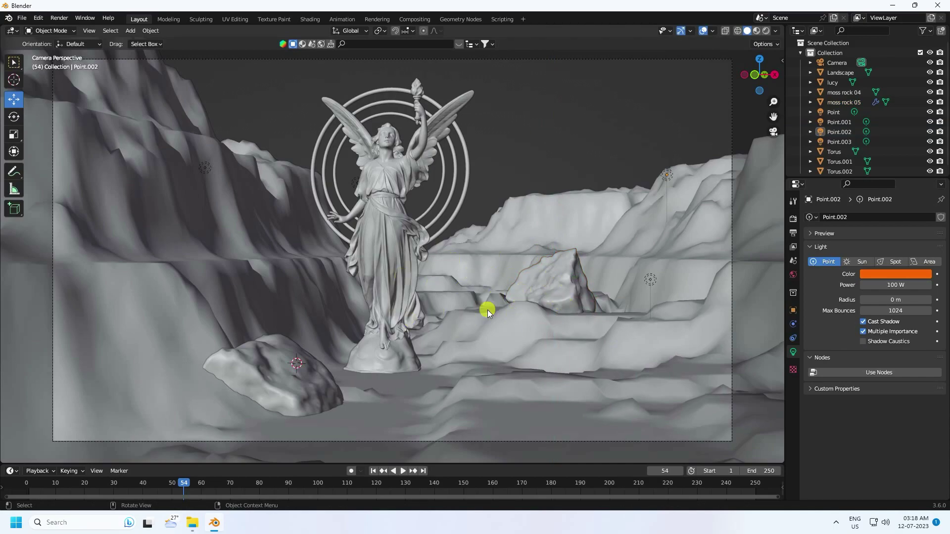
- Copy and paste moss rock 05, and move the copy about -1.32 m along Y and 0.78 m along X
{"action": "middle_click_drag", "start_coordinate": [487, 310], "coordinate": [475, 257]}
{"action": "left_click", "coordinate": [474, 258]}
{"action": "key", "text": "ctrl+c"}
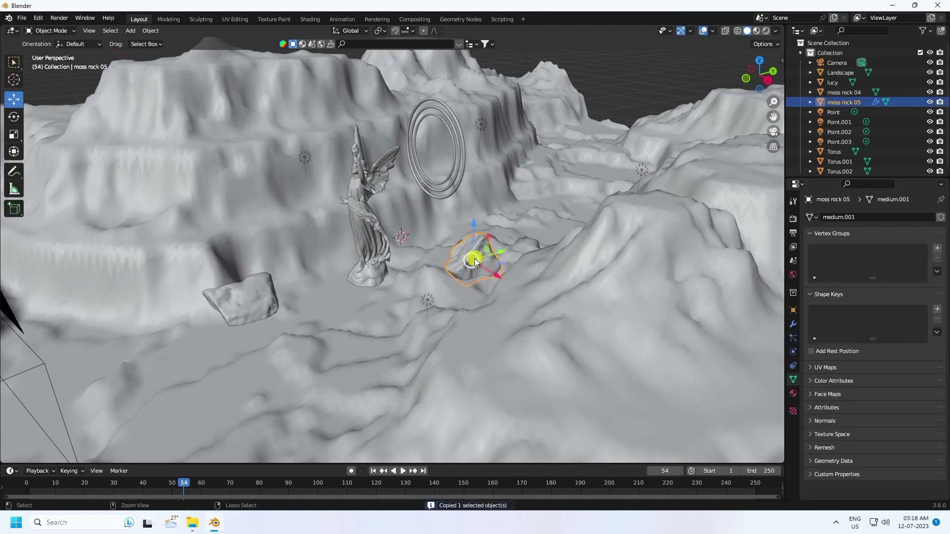
{"action": "key", "text": "ctrl+v"}
{"action": "key", "text": "g"}
{"action": "key", "text": "y"}
{"action": "left_click", "coordinate": [296, 341]}
{"action": "key", "text": "g"}
{"action": "key", "text": "x"}
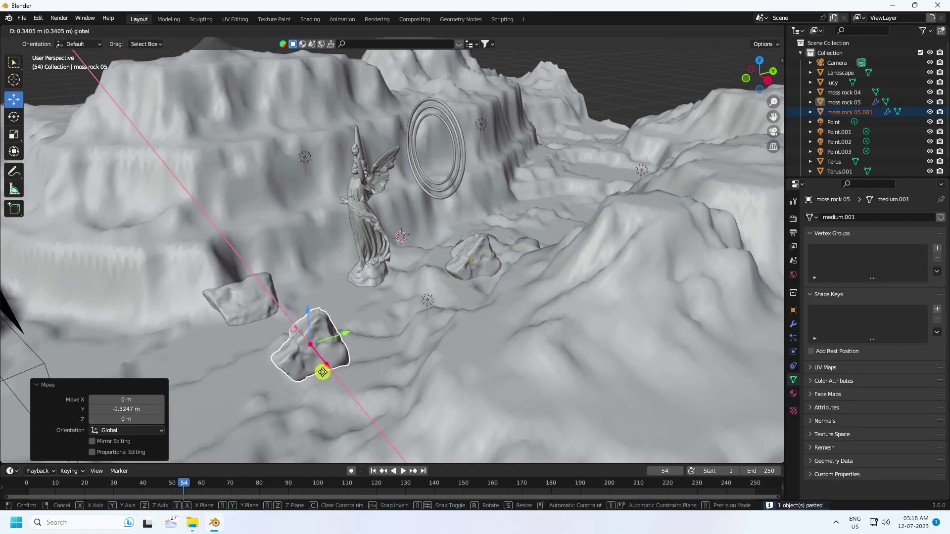
{"action": "left_click", "coordinate": [354, 415]}
- Shift the rock copy along negative X into the camera frame, lower it about 0.18 m, and scale it down slightly
{"action": "key", "text": "KP_0"}
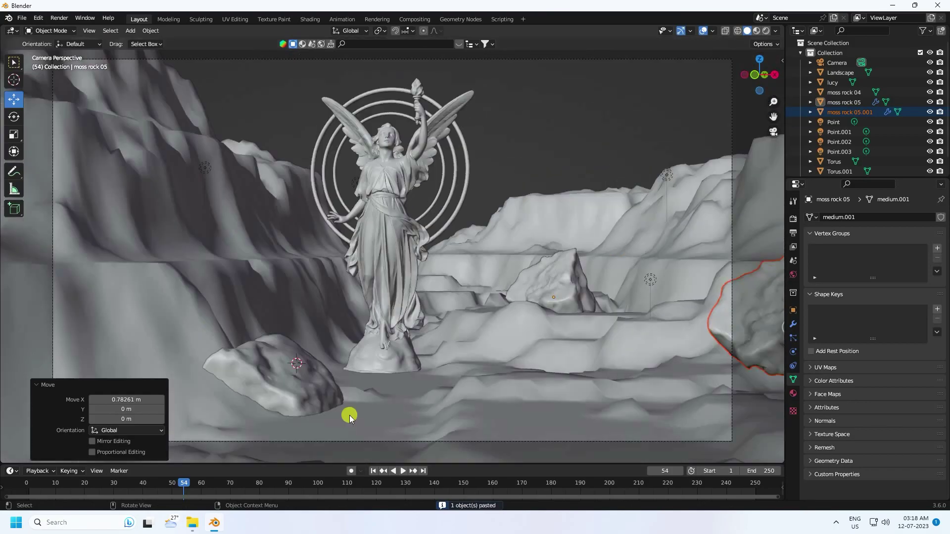
{"action": "scroll", "coordinate": [655, 319], "scroll_direction": "down", "scroll_amount": 2}
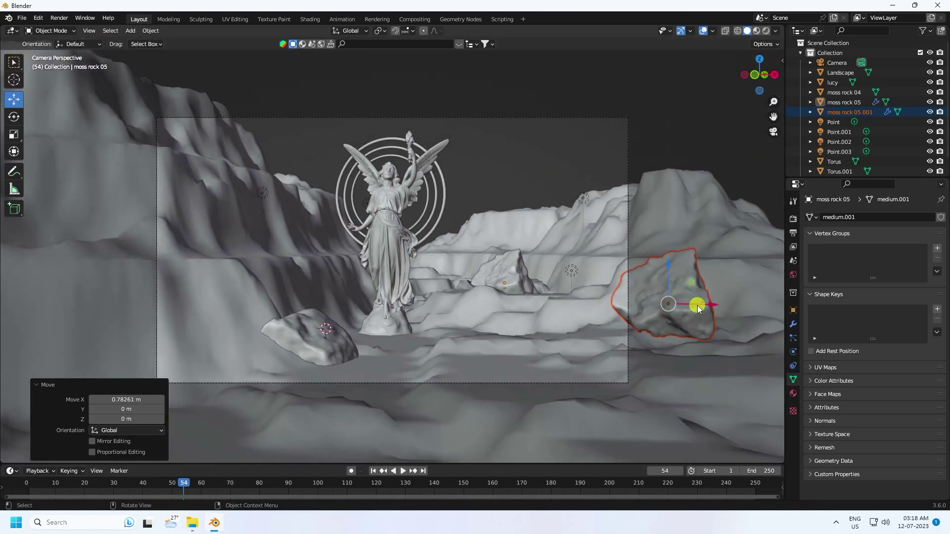
{"action": "left_click_drag", "start_coordinate": [697, 309], "coordinate": [548, 318]}
{"action": "left_click", "coordinate": [547, 297]}
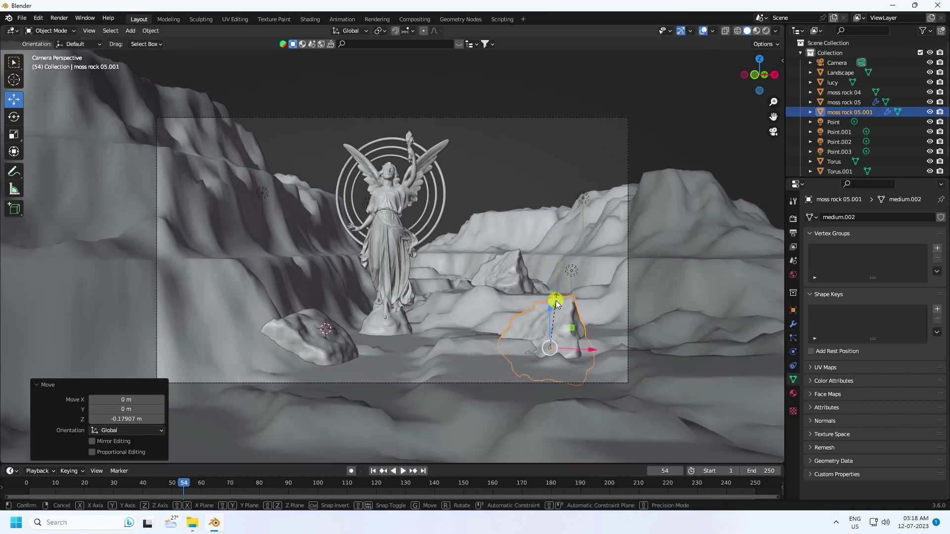
- Deselect the rock copy and preview the camera view in rendered shading
{"action": "left_click", "coordinate": [510, 174]}
{"action": "scroll", "coordinate": [515, 202], "scroll_direction": "up", "scroll_amount": 3}
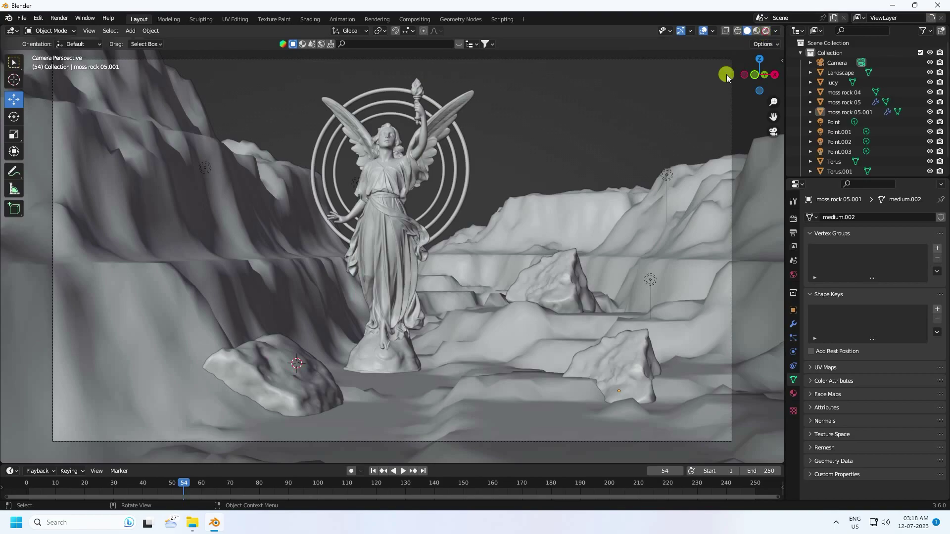
{"action": "key", "text": "z"}
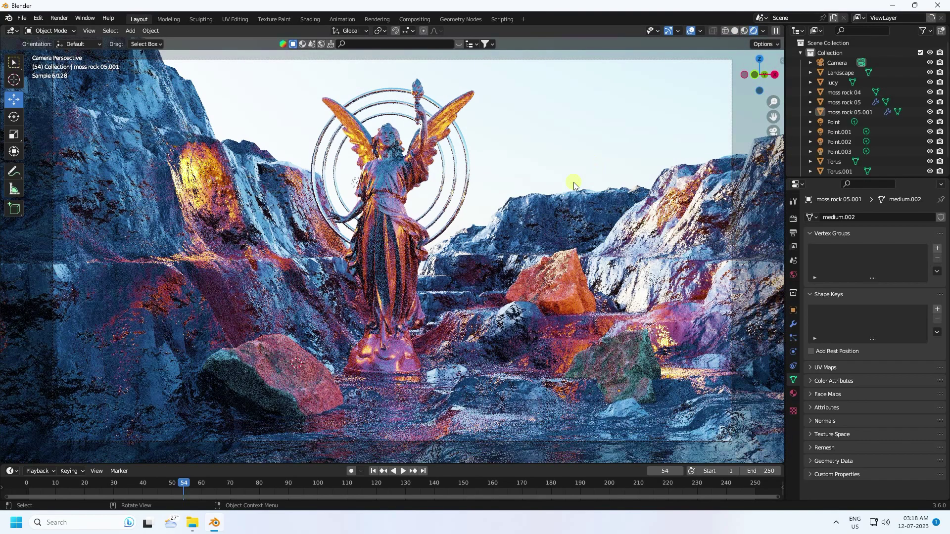
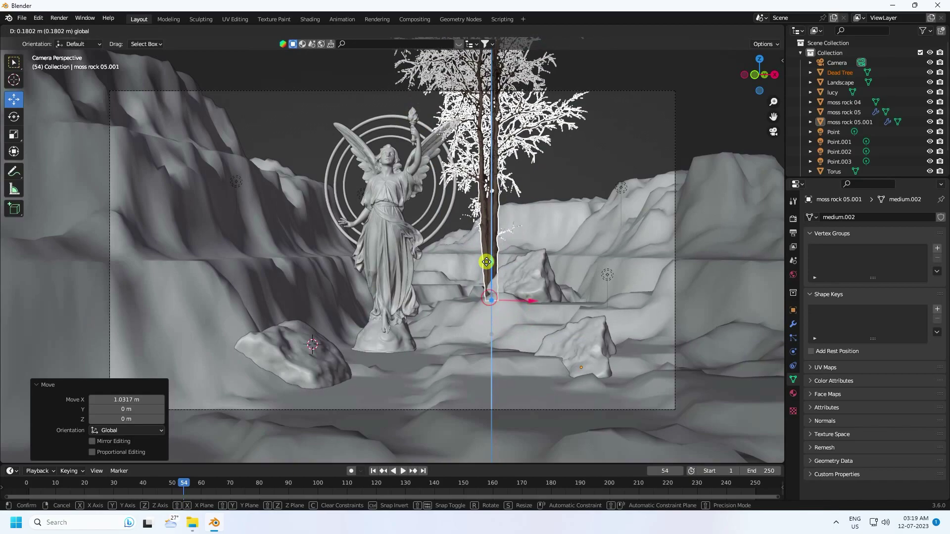
- Raise the dead tree along Z to the terrain beside the statue and scale it down
{"action": "left_click", "coordinate": [551, 151]}
{"action": "key", "text": "s"}
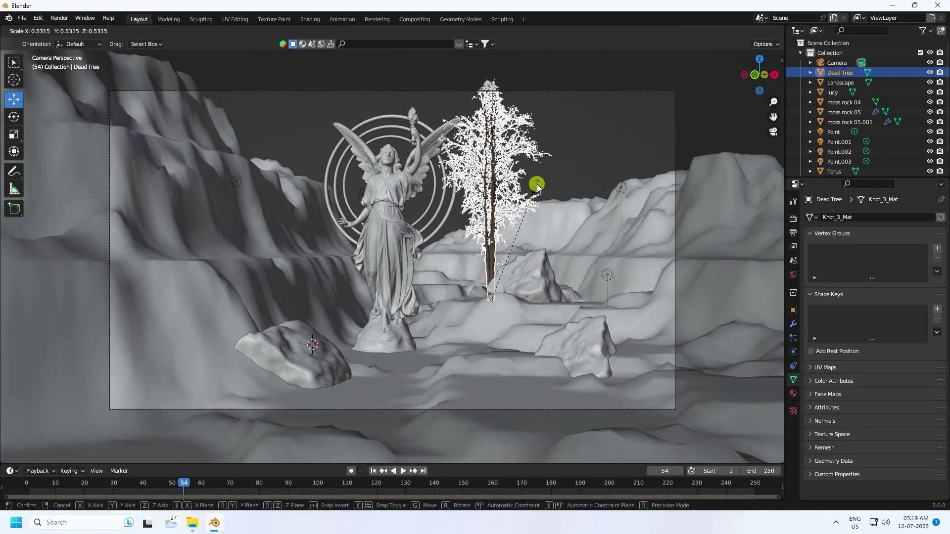
{"action": "left_click", "coordinate": [562, 155]}
{"action": "left_click", "coordinate": [584, 138]}
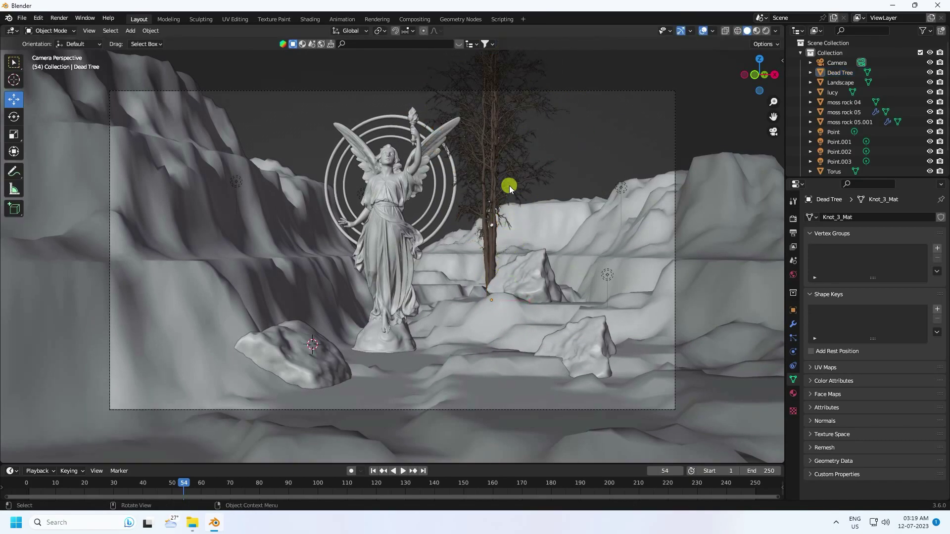
- Copy and paste the dead tree, and shift the copy along negative X until it stands behind the statue
{"action": "left_click", "coordinate": [500, 169]}
{"action": "key", "text": "ctrl+c"}
{"action": "key", "text": "ctrl+v"}
{"action": "key", "text": "g"}
{"action": "key", "text": "x"}
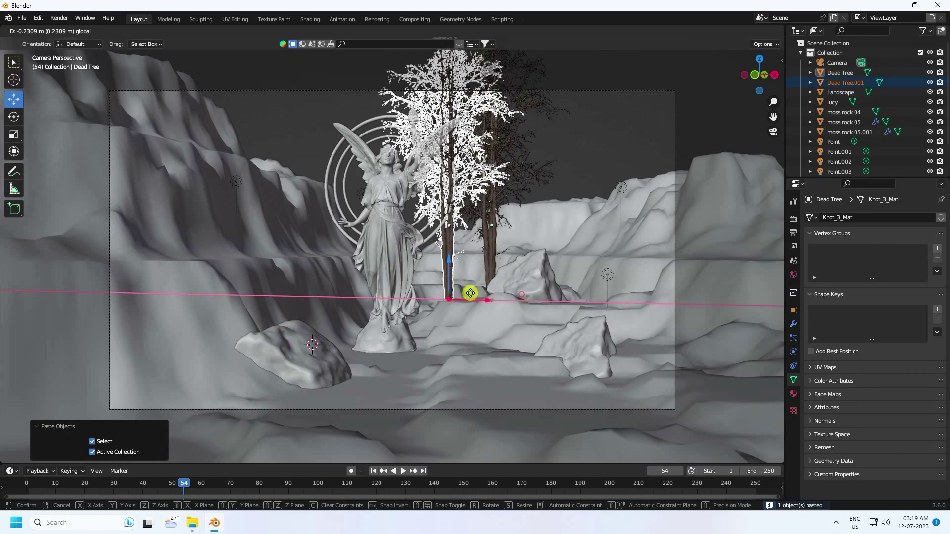
{"action": "left_click", "coordinate": [418, 301]}
{"action": "key", "text": "g"}
{"action": "key", "text": "x"}
{"action": "left_click", "coordinate": [401, 304]}
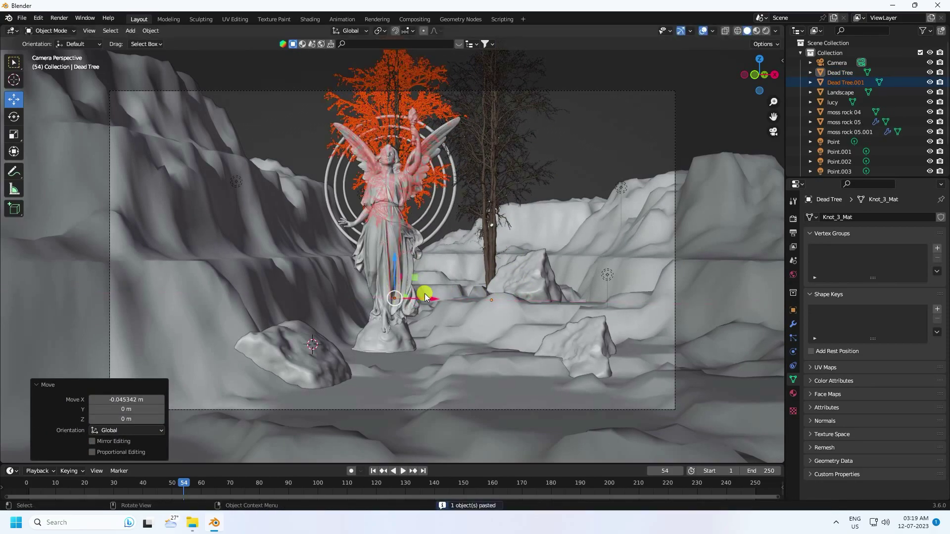
- Lower the dead tree copy about 0.13 m along Z and shift it slightly further along negative X
{"action": "key", "text": "g"}
{"action": "key", "text": "z"}
{"action": "left_click", "coordinate": [405, 321]}
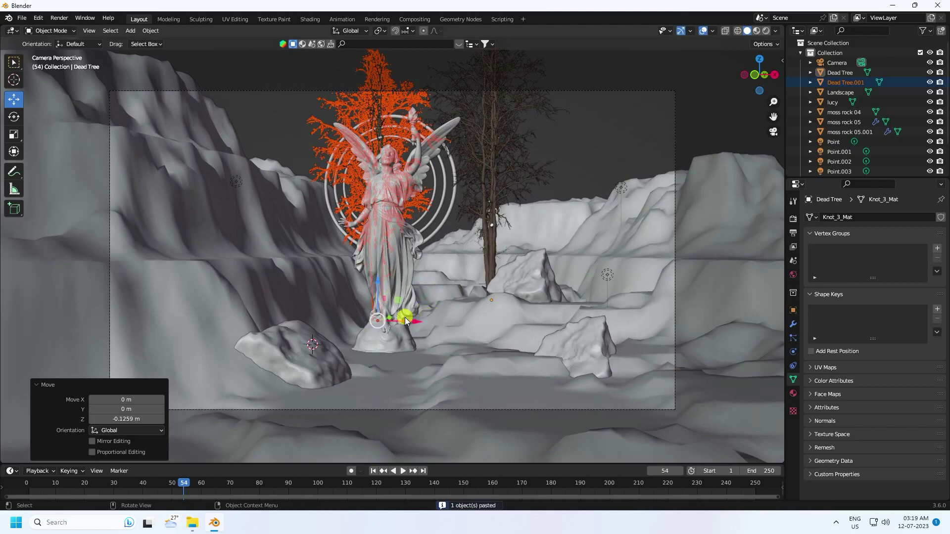
{"action": "key", "text": "g"}
{"action": "key", "text": "x"}
{"action": "right_click", "coordinate": [263, 114]}
{"action": "left_click", "coordinate": [344, 124]}
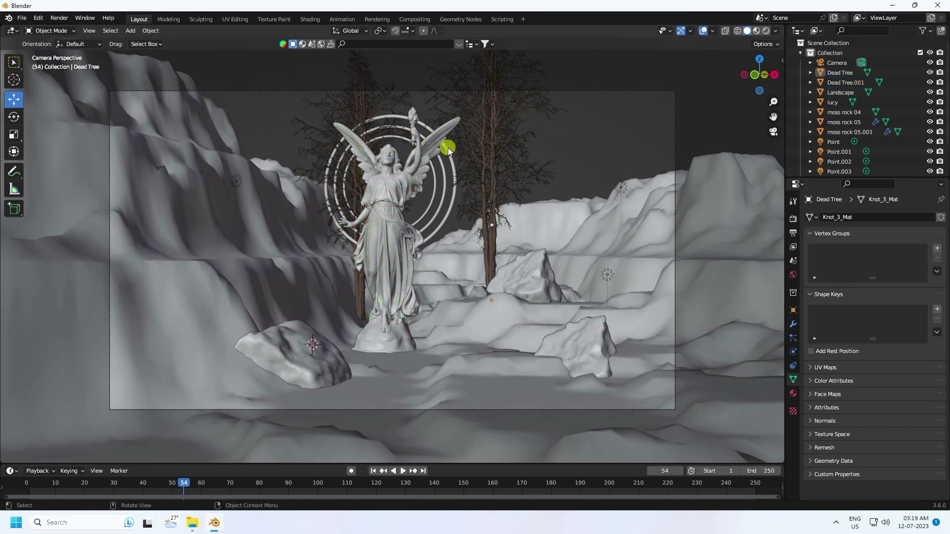
- Copy and paste the dead tree behind the statue, and shift the copy about 0.98 m along negative Y
{"action": "left_click", "coordinate": [346, 127]}
{"action": "middle_click_drag", "start_coordinate": [347, 127], "coordinate": [409, 223]}
{"action": "key", "text": "ctrl+c"}
{"action": "key", "text": "ctrl+v"}
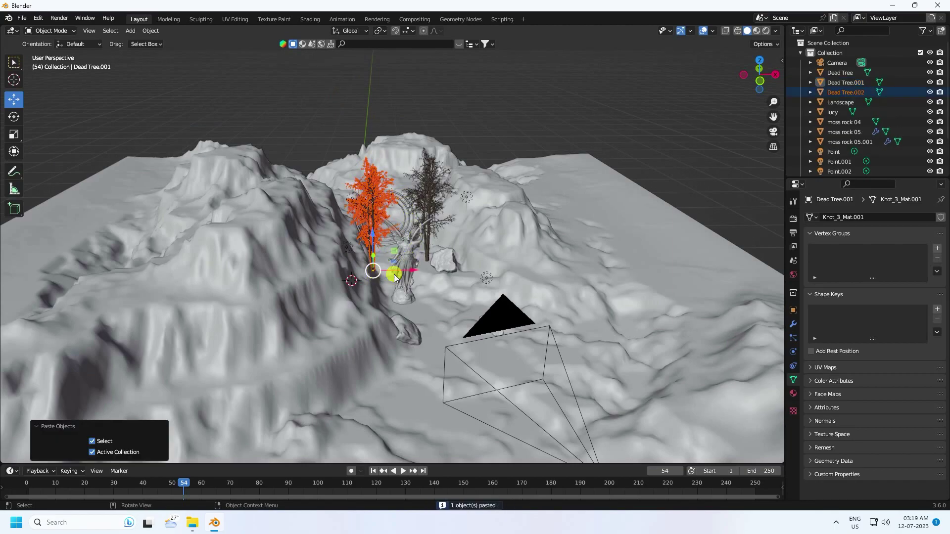
{"action": "middle_click_drag", "start_coordinate": [391, 265], "coordinate": [320, 255]}
{"action": "key", "text": "g"}
{"action": "key", "text": "y"}
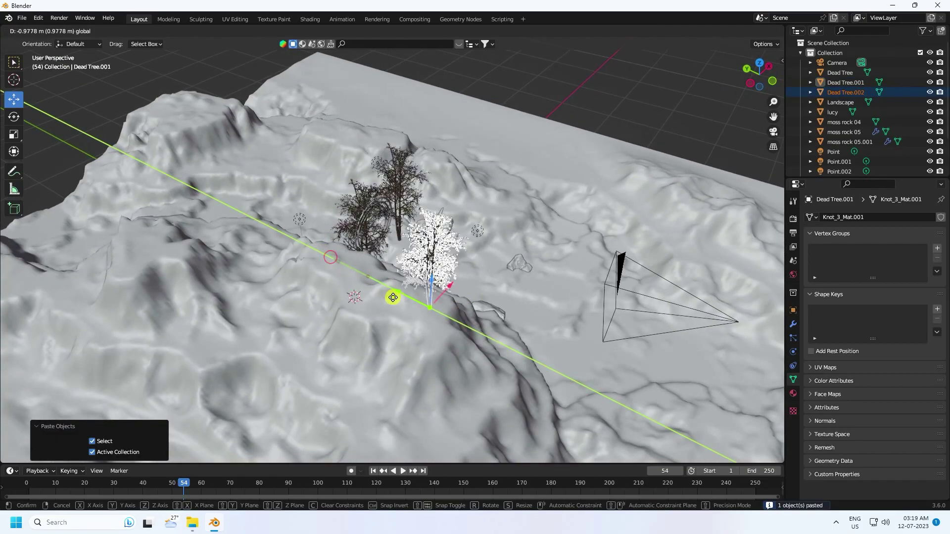
{"action": "left_click", "coordinate": [393, 297]}
- Shift the new tree copy along positive X by about 0.74 m and another 0.66 m to the rock on the statue's far side
{"action": "key", "text": "g"}
{"action": "key", "text": "x"}
{"action": "left_click", "coordinate": [485, 260]}
{"action": "key", "text": "KP_0"}
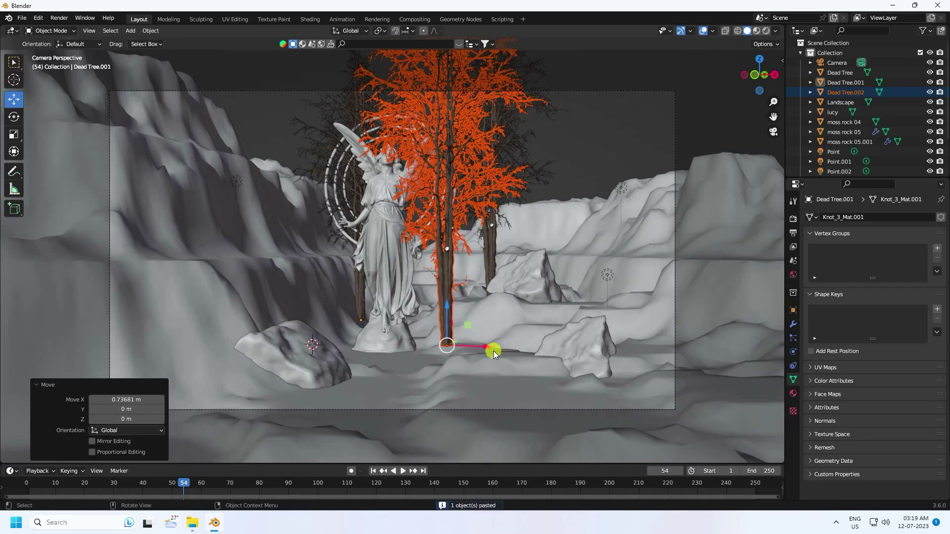
{"action": "key", "text": "g"}
{"action": "key", "text": "x"}
{"action": "left_click", "coordinate": [656, 340]}
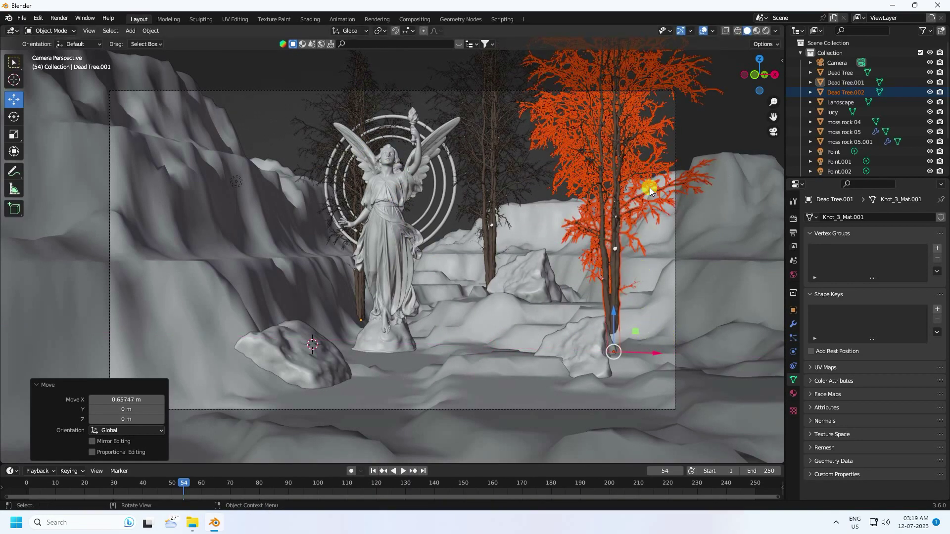
- Scale down the tree copy by the rock and nudge it about 0.03 m along negative X and 0.01 m up along Z
{"action": "key", "text": "s"}
{"action": "left_click", "coordinate": [642, 238]}
{"action": "left_click", "coordinate": [638, 148]}
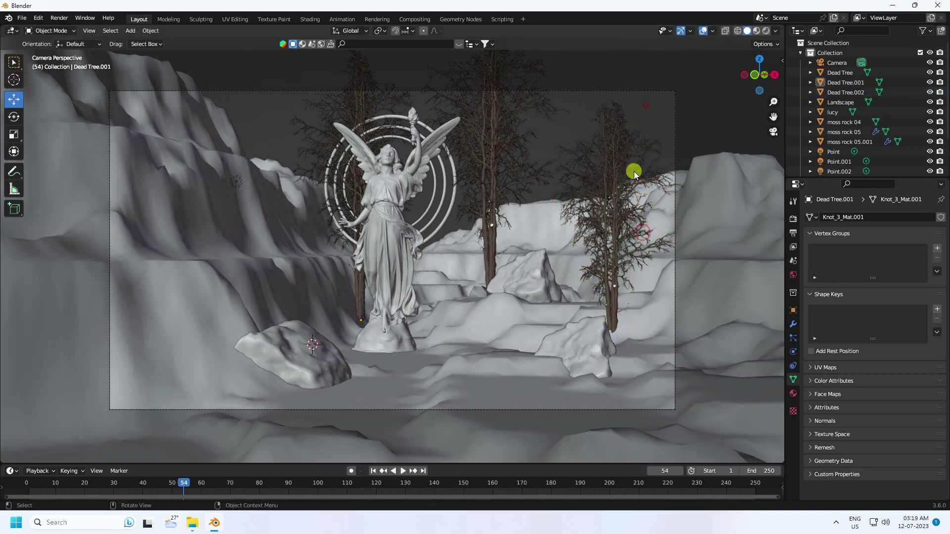
{"action": "scroll", "coordinate": [636, 183], "scroll_direction": "up", "scroll_amount": 1}
{"action": "left_click", "coordinate": [665, 312]}
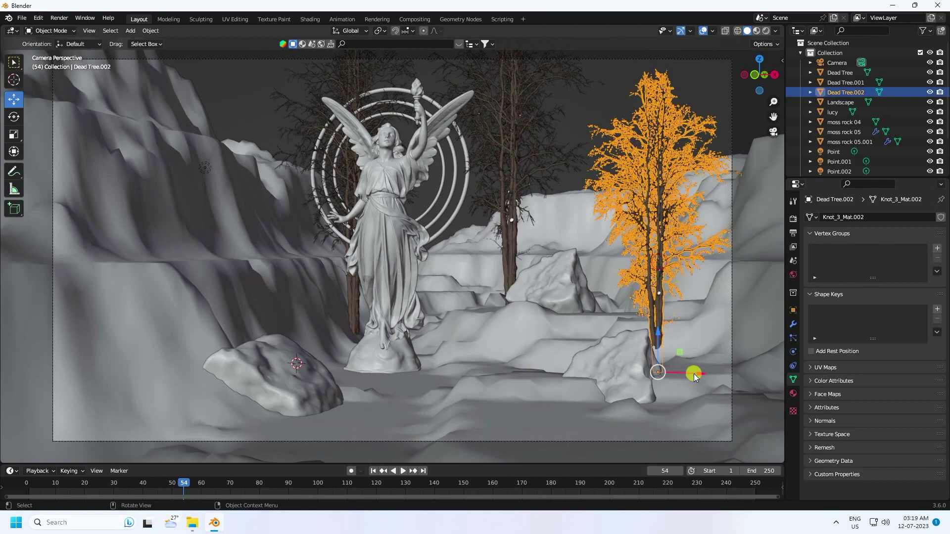
{"action": "left_click_drag", "start_coordinate": [691, 372], "coordinate": [671, 372]}
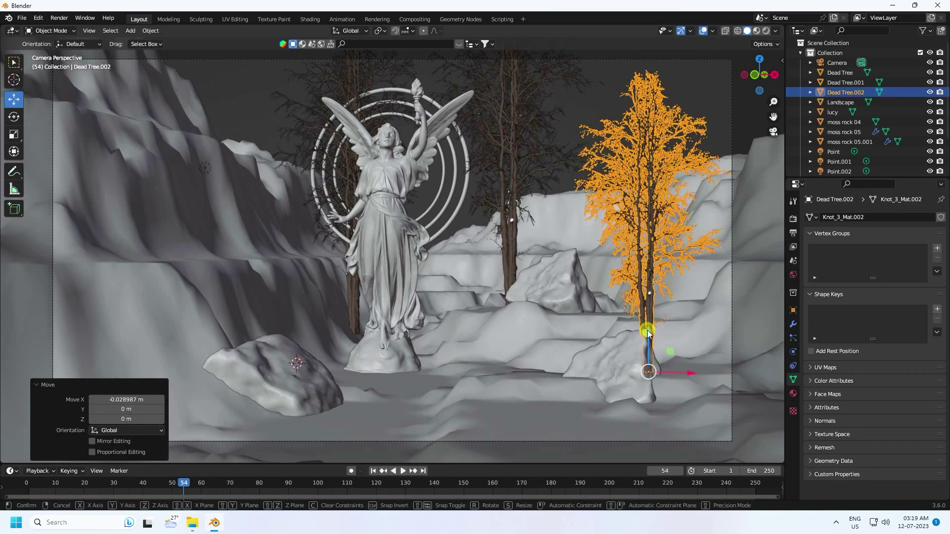
{"action": "left_click_drag", "start_coordinate": [648, 334], "coordinate": [647, 331]}
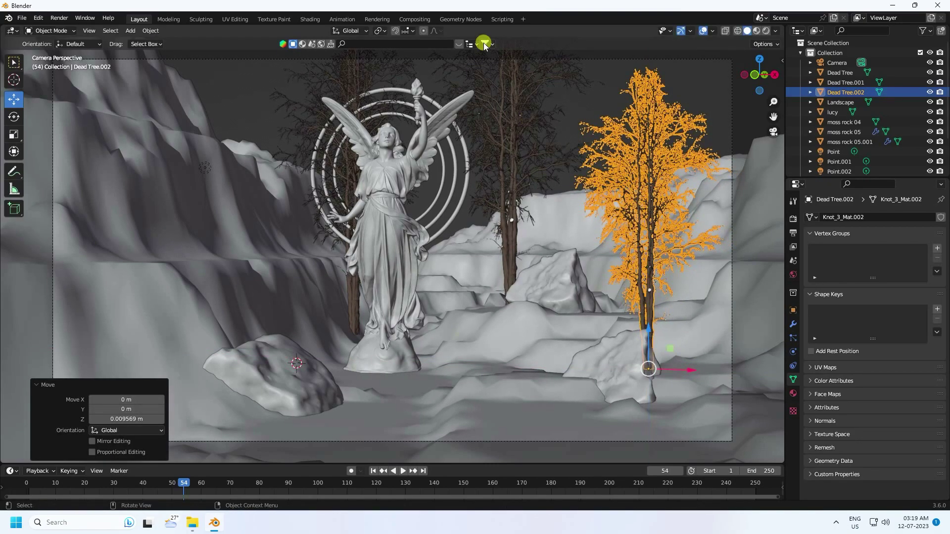
- Preview the camera view with the three dead trees in rendered shading, and return to solid shading
{"action": "left_click", "coordinate": [766, 31]}
{"action": "left_click", "coordinate": [576, 101]}
{"action": "left_click", "coordinate": [627, 271]}
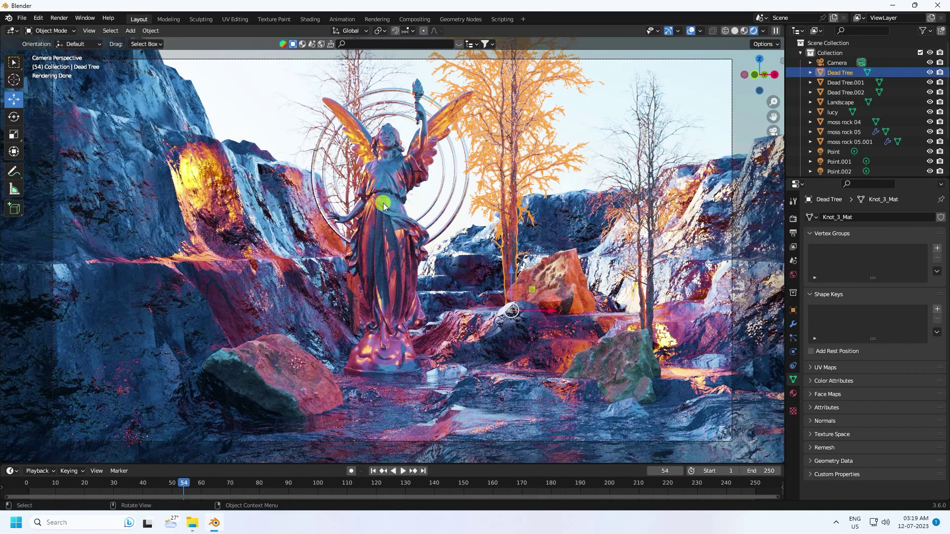
{"action": "left_click", "coordinate": [737, 32]}
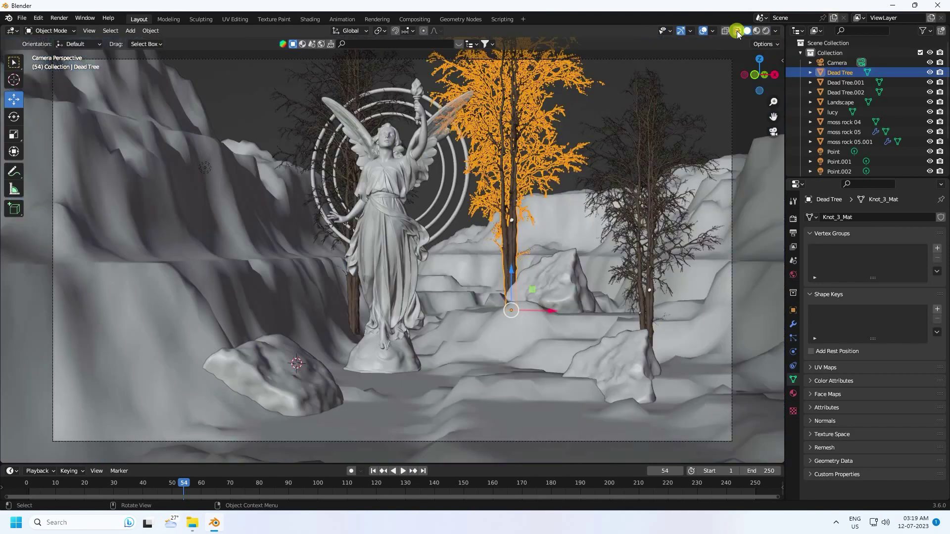
- Append the Dead Tree 2 object from Dead Tree.blend
{"action": "left_click", "coordinate": [27, 17]}
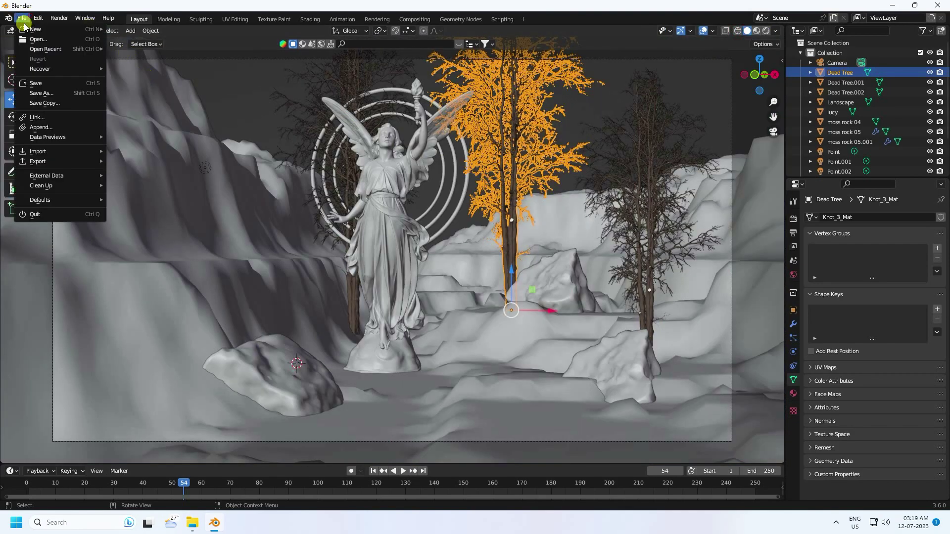
{"action": "left_click", "coordinate": [38, 127]}
{"action": "double_click", "coordinate": [415, 197]}
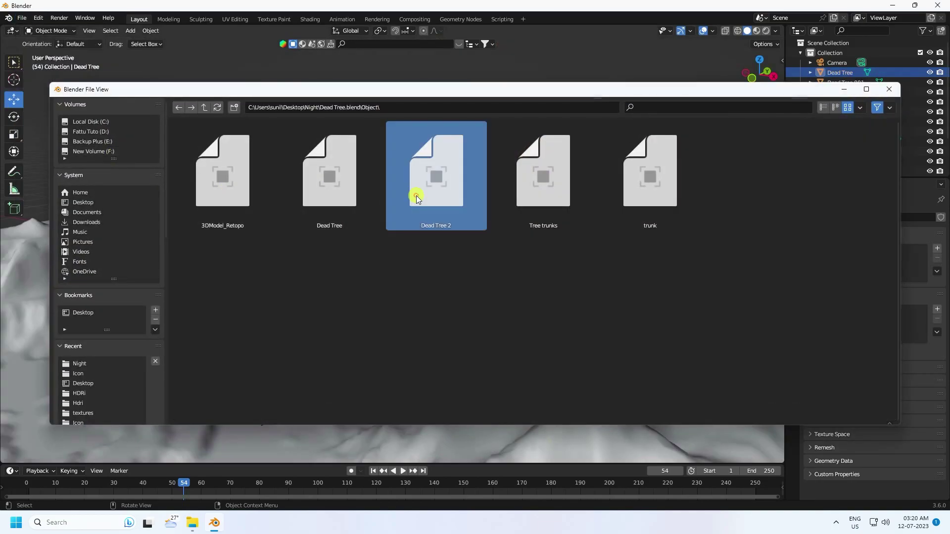
{"action": "scroll", "coordinate": [587, 272], "scroll_direction": "down", "scroll_amount": 5}
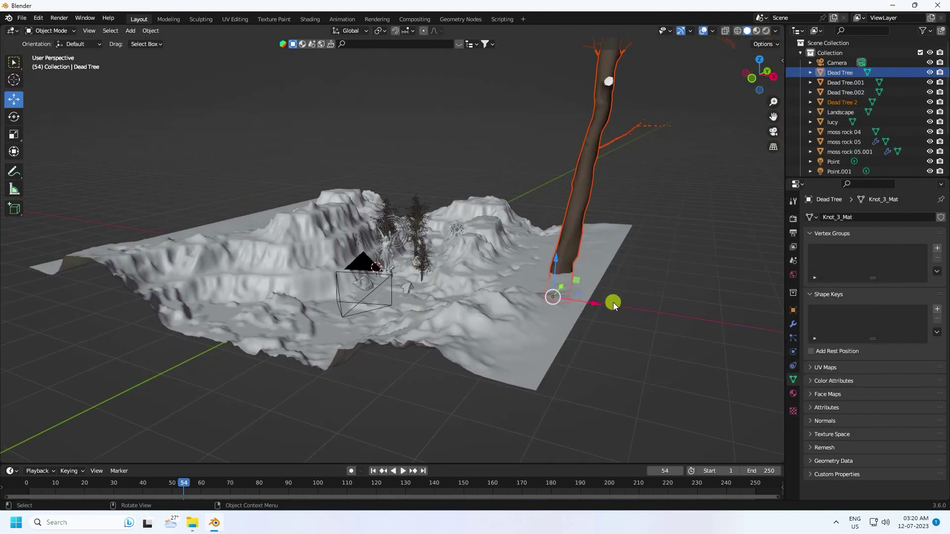
- Move the appended tree about 3.83 m along negative X to the statue and scale it to 0.249
{"action": "key", "text": "g"}
{"action": "key", "text": "x"}
{"action": "left_click", "coordinate": [424, 291]}
{"action": "key", "text": "s"}
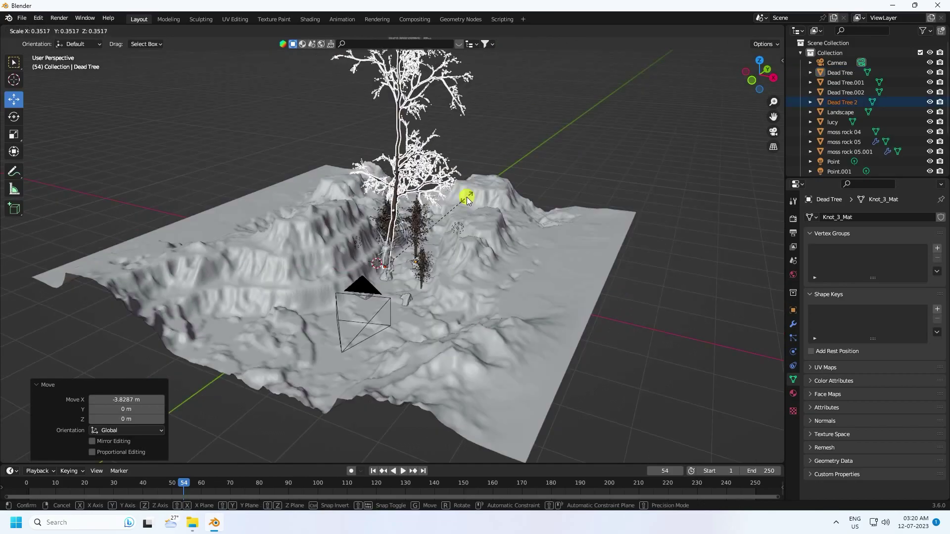
{"action": "left_click", "coordinate": [444, 221]}
{"action": "key", "text": "KP_0"}
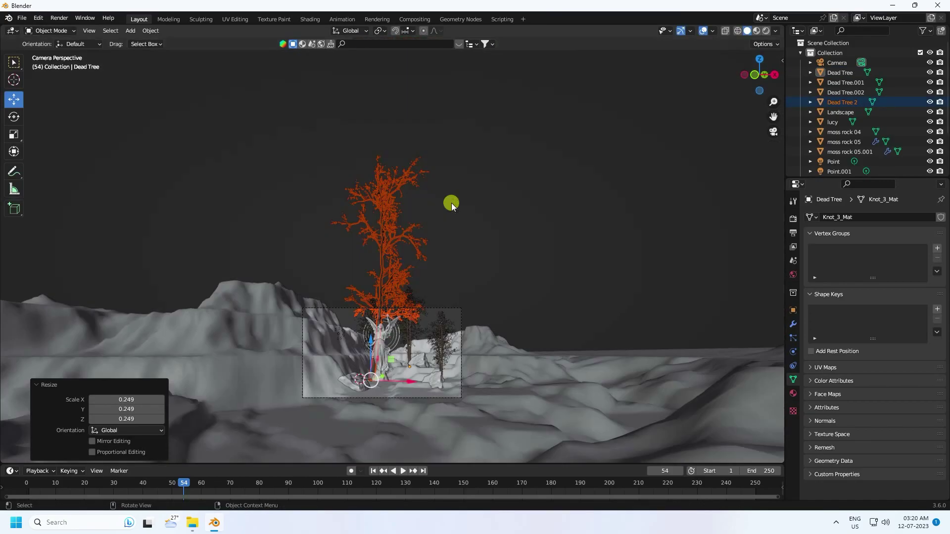
- Scale the appended tree by a further 0.358, shift it along positive X between the statue and the background tree, and deselect it
{"action": "scroll", "coordinate": [439, 242], "scroll_direction": "up", "scroll_amount": 1}
{"action": "scroll", "coordinate": [409, 241], "scroll_direction": "up", "scroll_amount": 3}
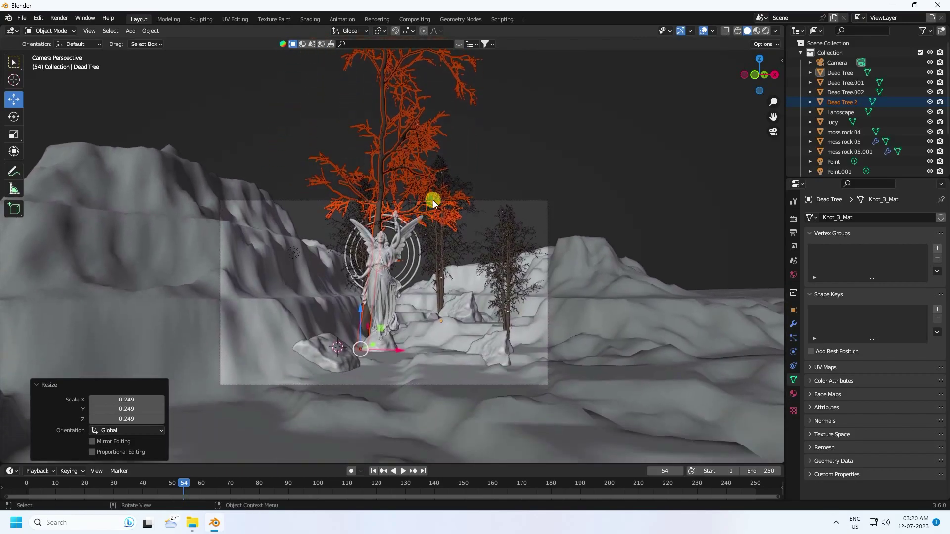
{"action": "key", "text": "s"}
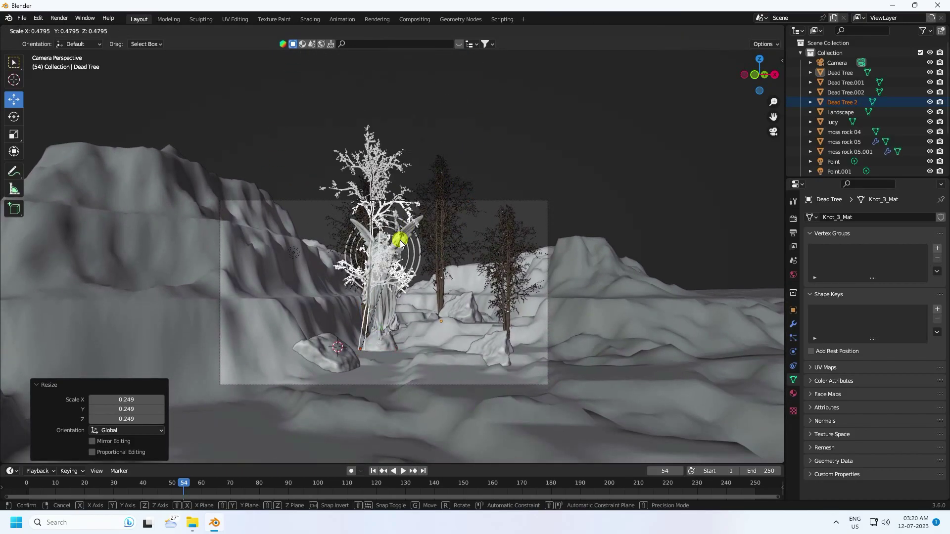
{"action": "left_click", "coordinate": [387, 268]}
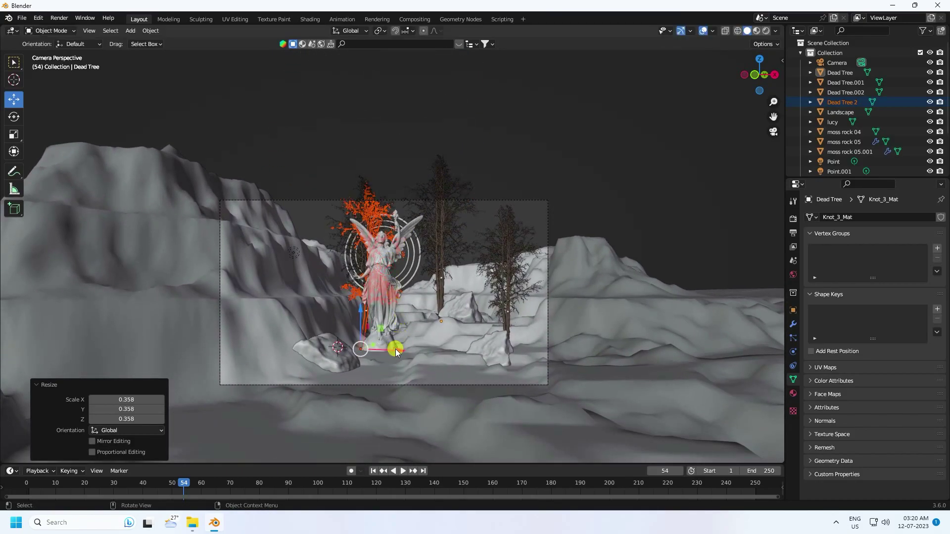
{"action": "left_click_drag", "start_coordinate": [399, 341], "coordinate": [452, 344]}
{"action": "left_click", "coordinate": [572, 179]}
- Enlarge the timeline area and turn it into an Asset Browser
{"action": "scroll", "coordinate": [470, 254], "scroll_direction": "up", "scroll_amount": 4}
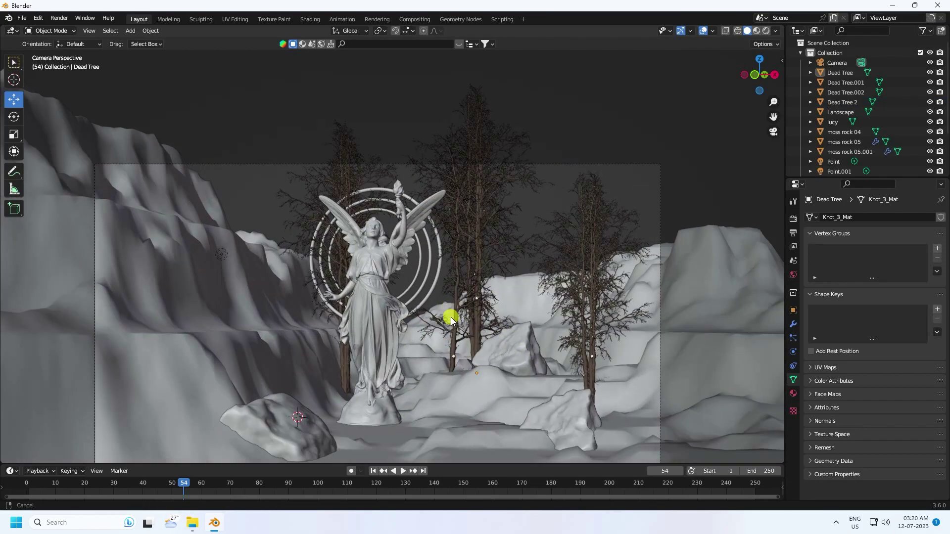
{"action": "middle_click_drag", "start_coordinate": [452, 320], "coordinate": [482, 265], "text": "shift"}
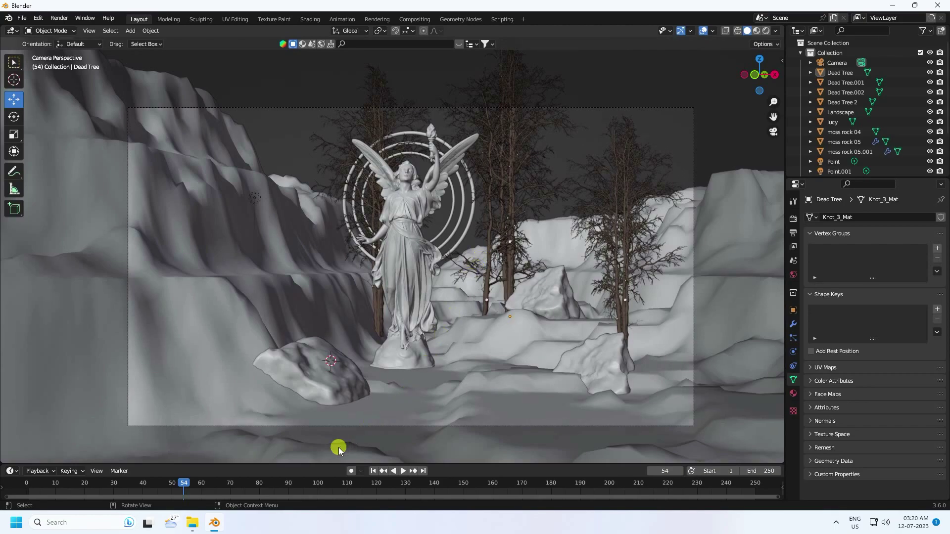
{"action": "left_click_drag", "start_coordinate": [323, 463], "coordinate": [335, 416]}
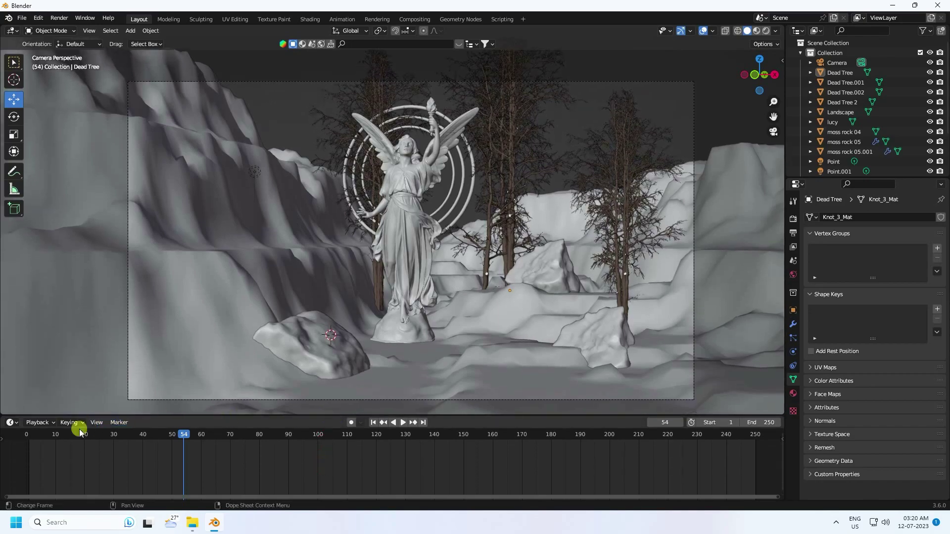
{"action": "left_click", "coordinate": [15, 423]}
{"action": "left_click", "coordinate": [161, 389]}
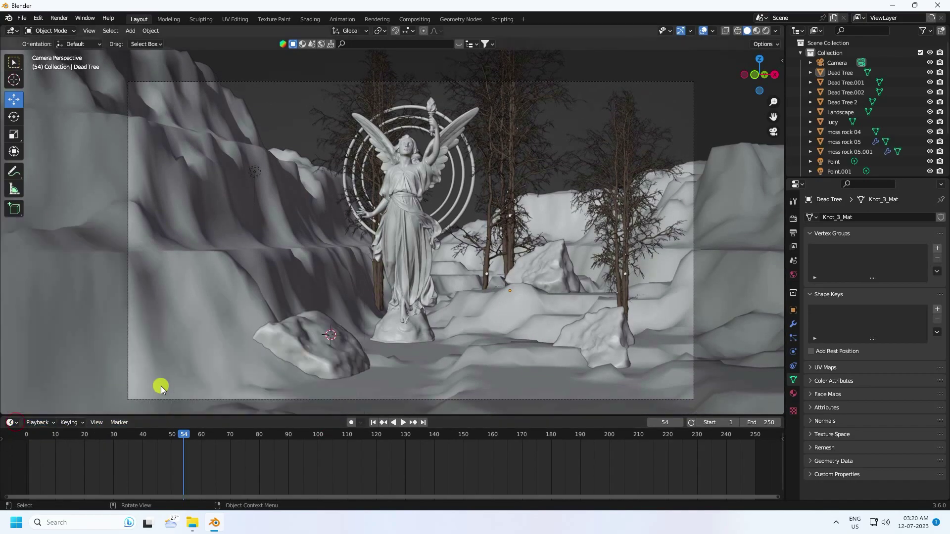
{"action": "left_click", "coordinate": [11, 423]}
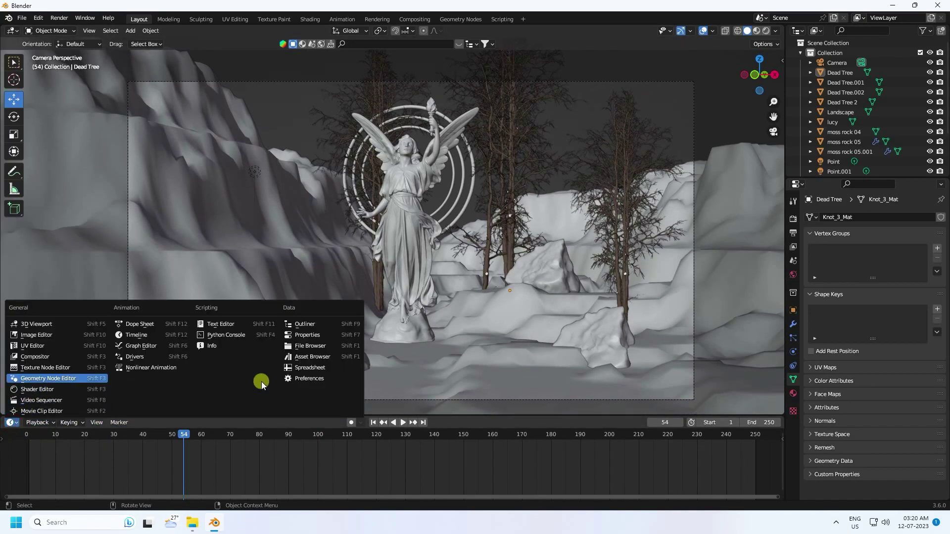
{"action": "left_click", "coordinate": [311, 356]}
{"action": "left_click_drag", "start_coordinate": [293, 415], "coordinate": [321, 229]}
- Place the GS Dryland clump bush asset on the ground in front of the statue
{"action": "scroll", "coordinate": [347, 369], "scroll_direction": "down", "scroll_amount": 2}
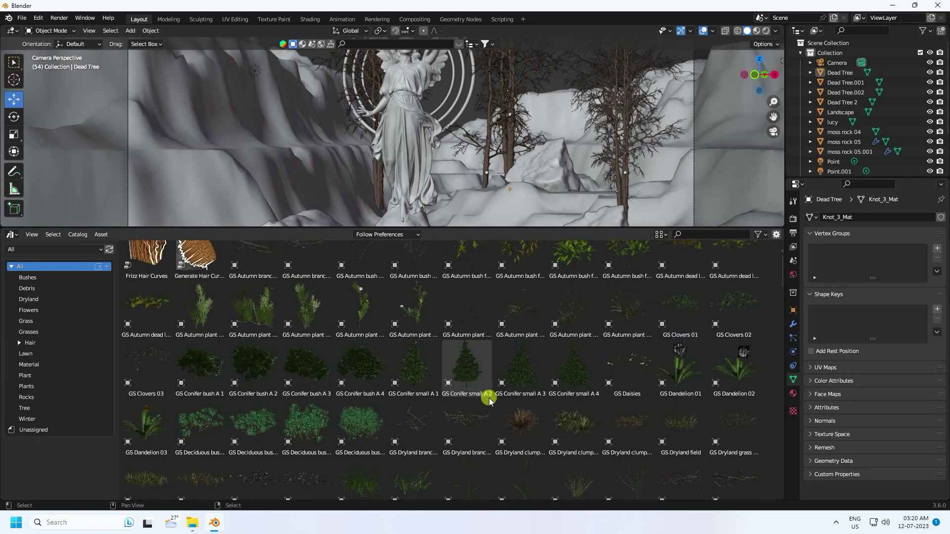
{"action": "left_click", "coordinate": [524, 427]}
{"action": "left_click_drag", "start_coordinate": [510, 231], "coordinate": [490, 350]}
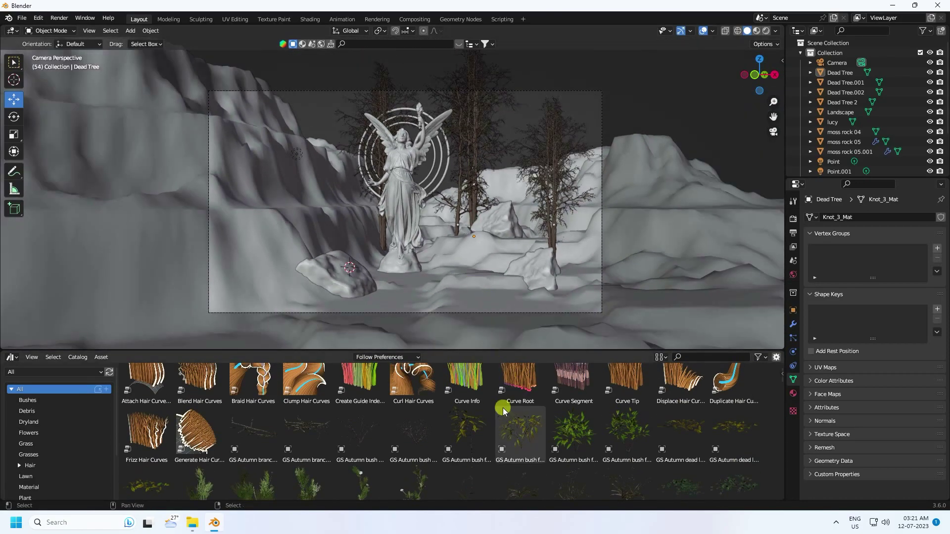
{"action": "scroll", "coordinate": [502, 411], "scroll_direction": "down", "scroll_amount": 5}
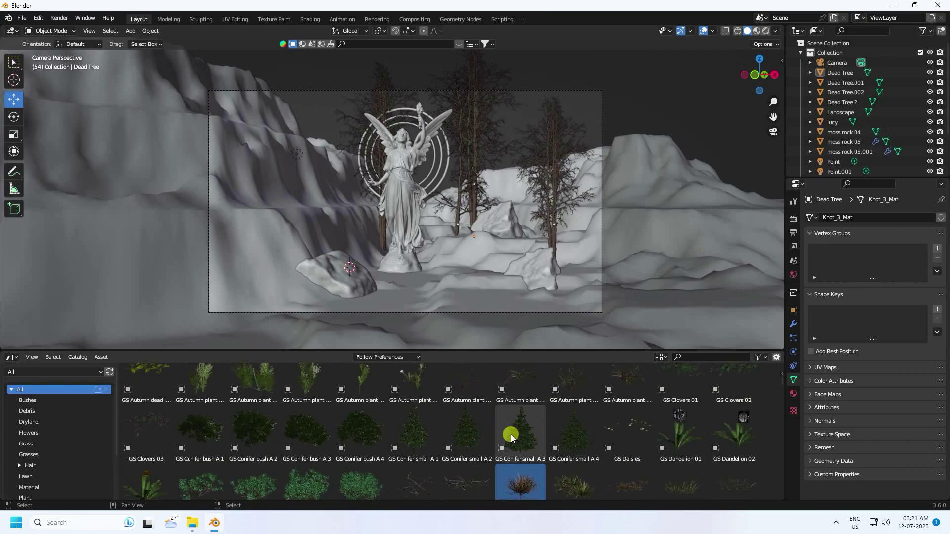
{"action": "scroll", "coordinate": [511, 437], "scroll_direction": "down", "scroll_amount": 2}
{"action": "left_click_drag", "start_coordinate": [515, 430], "coordinate": [406, 297]}
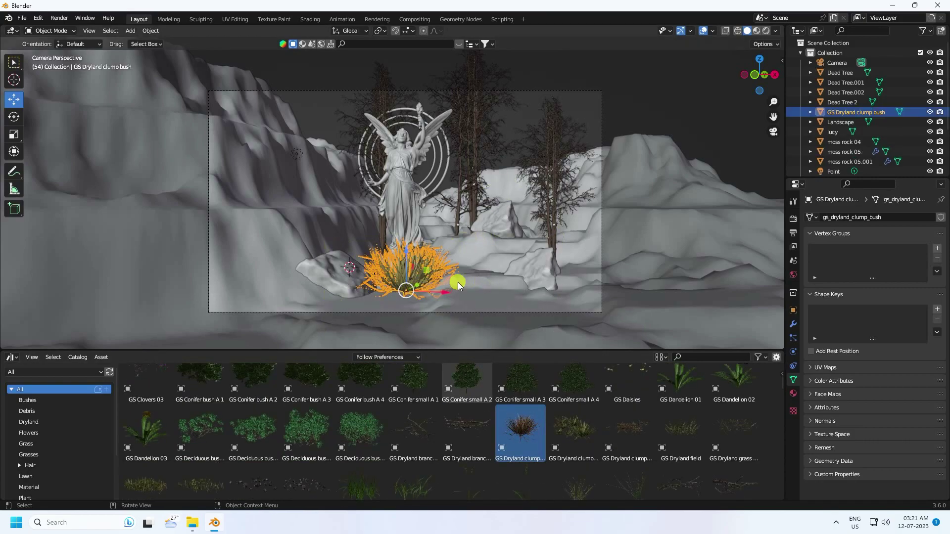
- Collapse the Asset Browser area and move the bush about 0.32 m along negative X
{"action": "left_click_drag", "start_coordinate": [434, 349], "coordinate": [403, 498]}
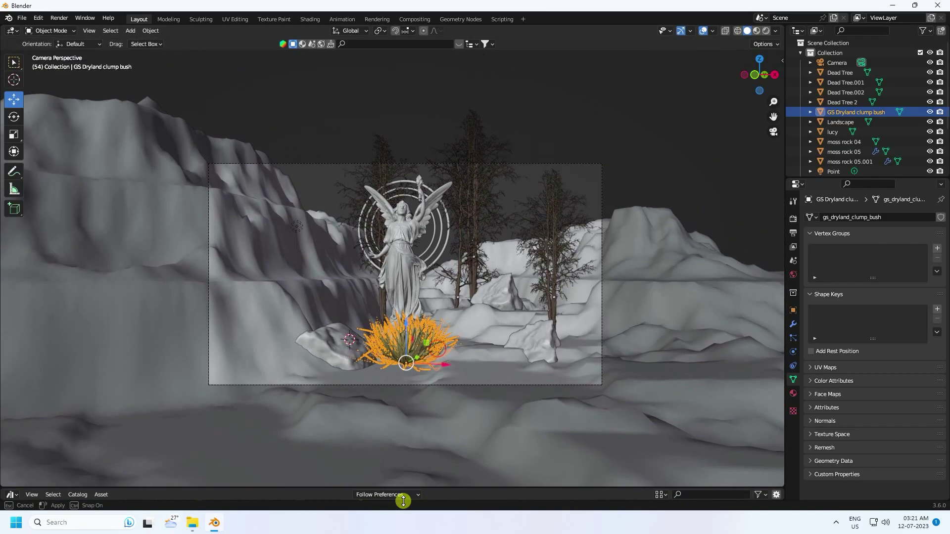
{"action": "middle_click_drag", "start_coordinate": [455, 383], "coordinate": [289, 401]}
{"action": "left_click_drag", "start_coordinate": [289, 401], "coordinate": [318, 356]}
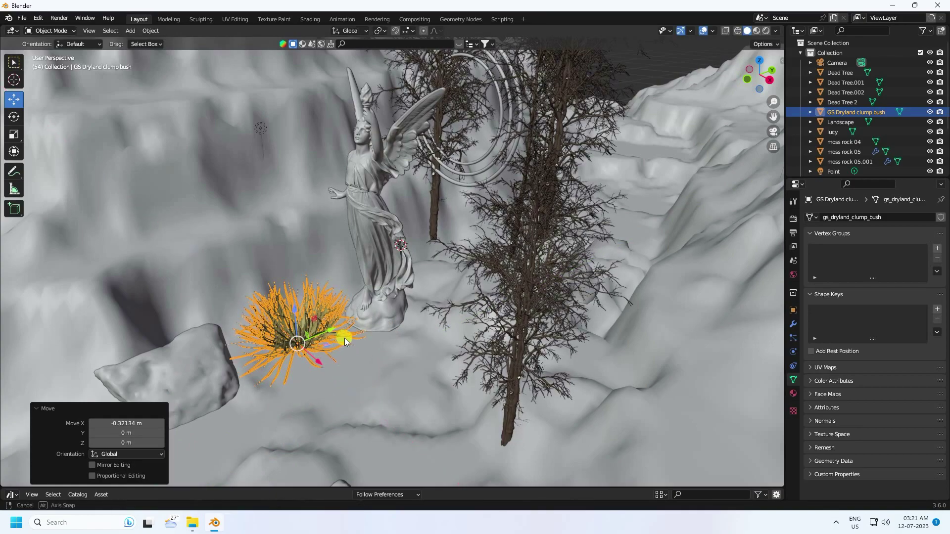
{"action": "middle_click_drag", "start_coordinate": [318, 356], "coordinate": [347, 330]}
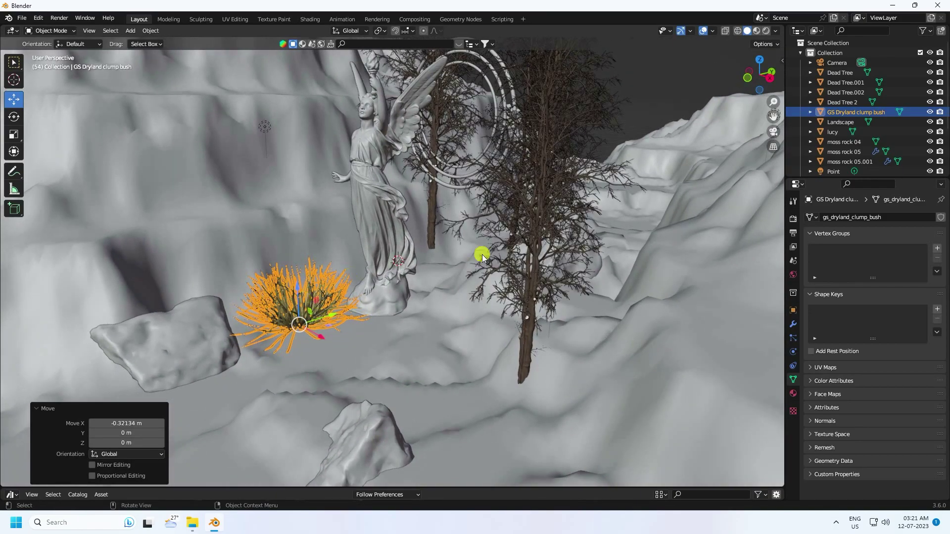
- Scatter the dryland clump bush over the Landscape with Scatter Objects, painting two strokes along the canyon floor past the statue
{"action": "scroll", "coordinate": [388, 331], "scroll_direction": "down", "scroll_amount": 8}
{"action": "key", "text": "alt+a"}
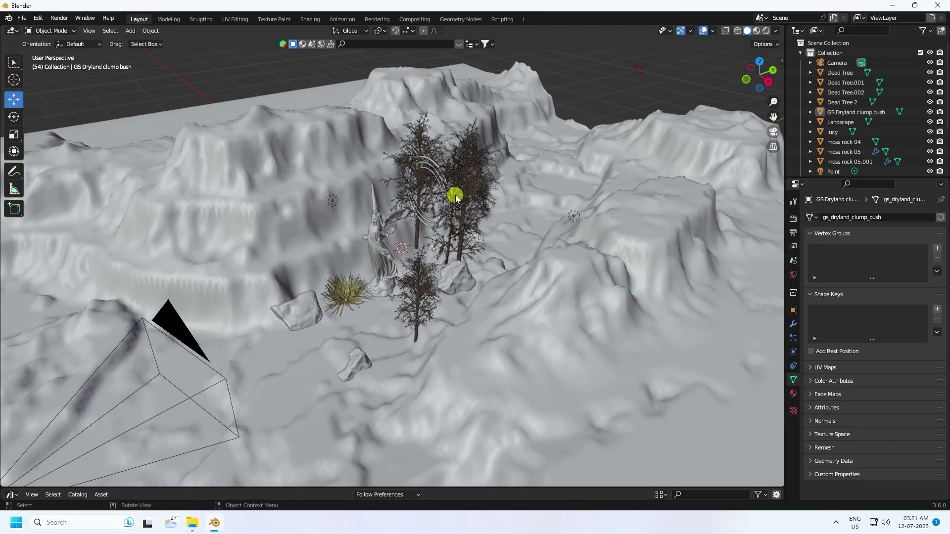
{"action": "scroll", "coordinate": [302, 332], "scroll_direction": "up", "scroll_amount": 3}
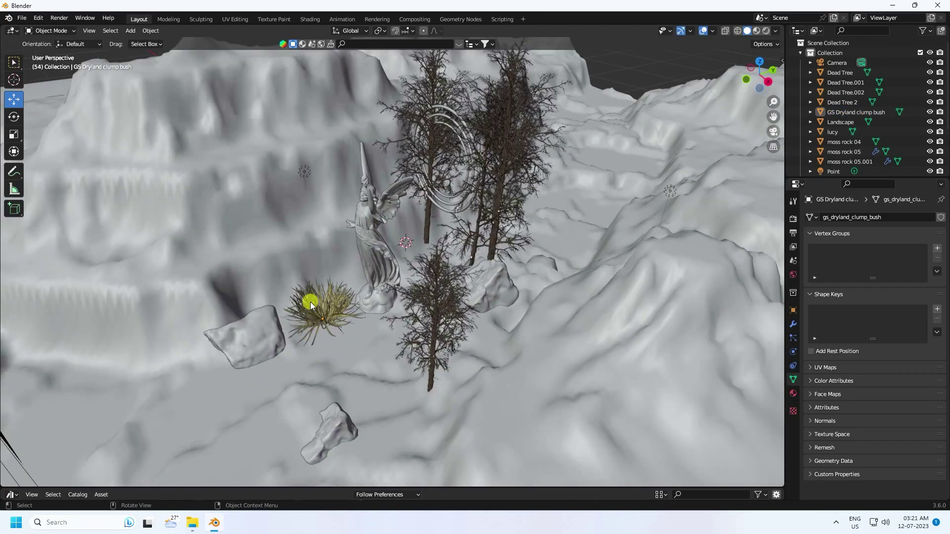
{"action": "left_click", "coordinate": [310, 302]}
{"action": "left_click", "coordinate": [258, 214], "text": "shift"}
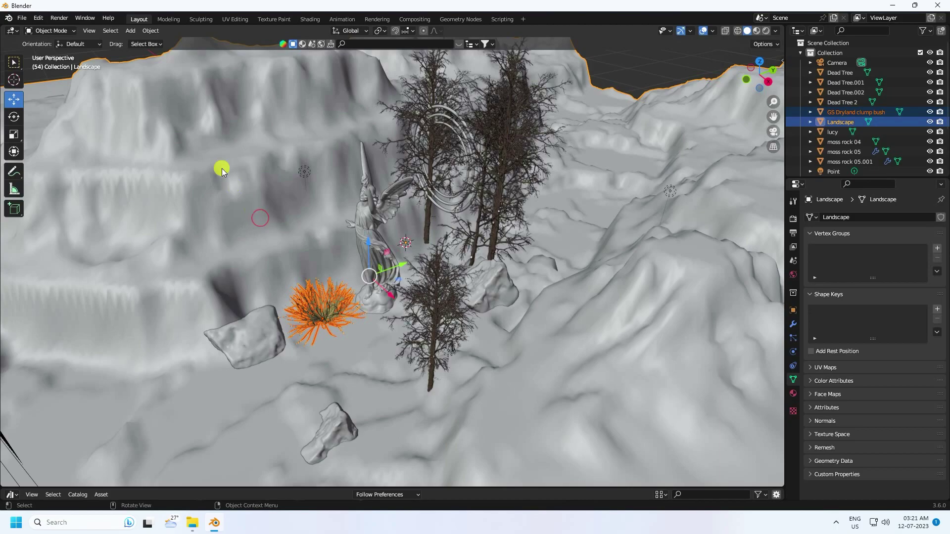
{"action": "left_click", "coordinate": [151, 31]}
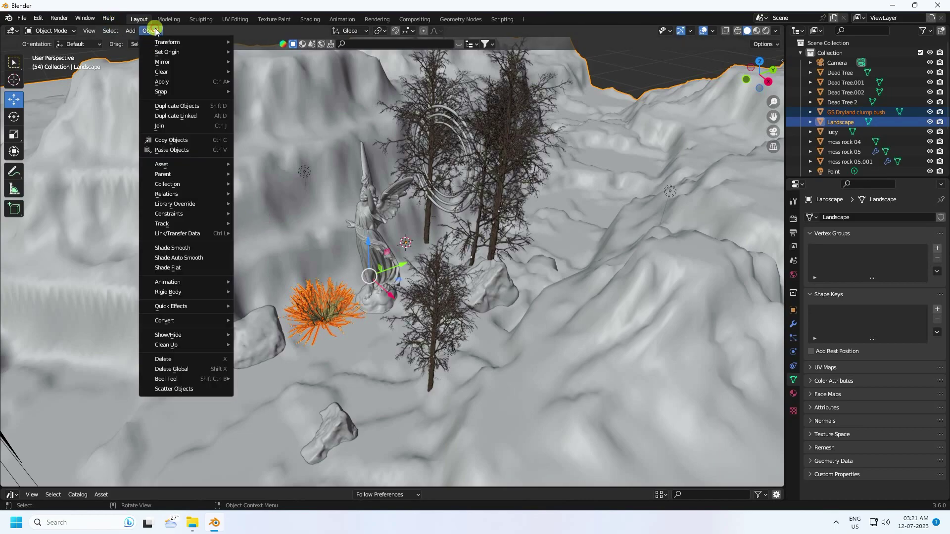
{"action": "left_click", "coordinate": [174, 389]}
{"action": "scroll", "coordinate": [419, 303], "scroll_direction": "down", "scroll_amount": 5}
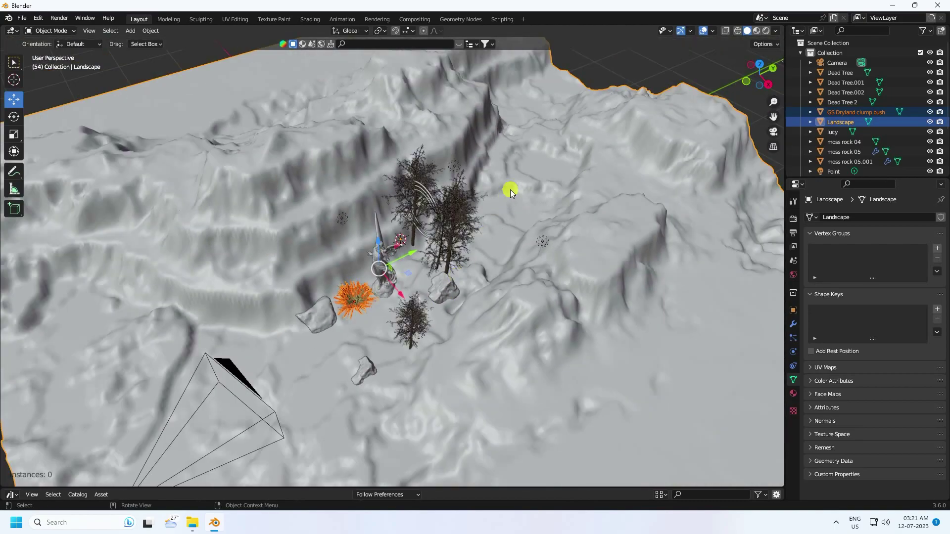
{"action": "mouse_move", "coordinate": [514, 186]}
{"action": "left_mouse_down"}
{"action": "mouse_move", "coordinate": [491, 236]}
{"action": "mouse_move", "coordinate": [417, 290]}
{"action": "mouse_move", "coordinate": [340, 320]}
{"action": "mouse_move", "coordinate": [148, 354]}
{"action": "mouse_move", "coordinate": [69, 409]}
{"action": "left_mouse_up"}
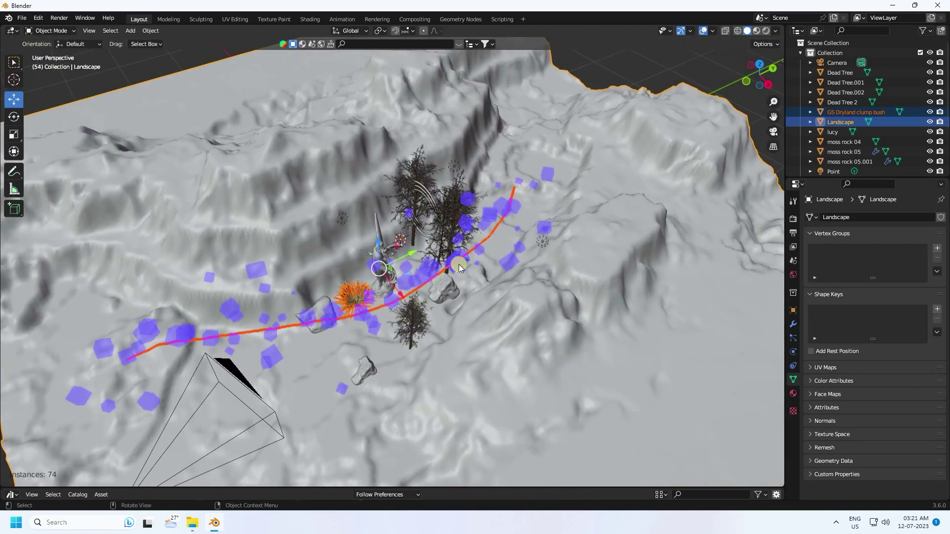
{"action": "left_click_drag", "start_coordinate": [422, 291], "coordinate": [344, 348]}
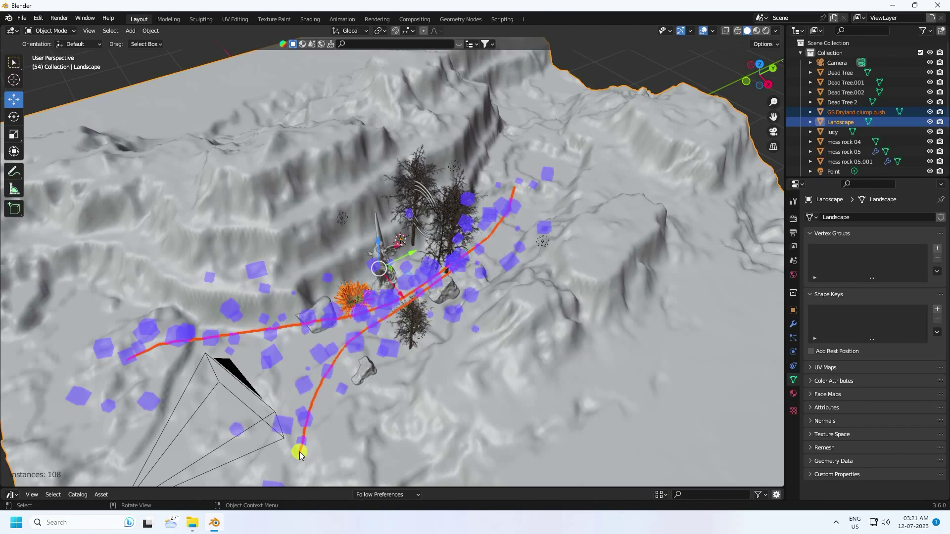
- Set the object scatter scale to 1.00 and density to 5.00, and apply the scatter
{"action": "left_click", "coordinate": [793, 201]}
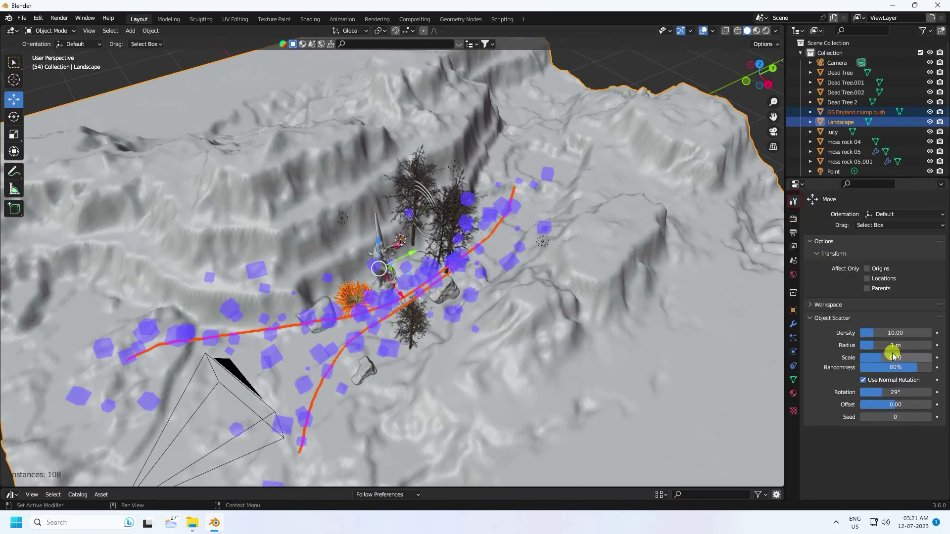
{"action": "left_click", "coordinate": [870, 357]}
{"action": "type", "text": "0.3"}
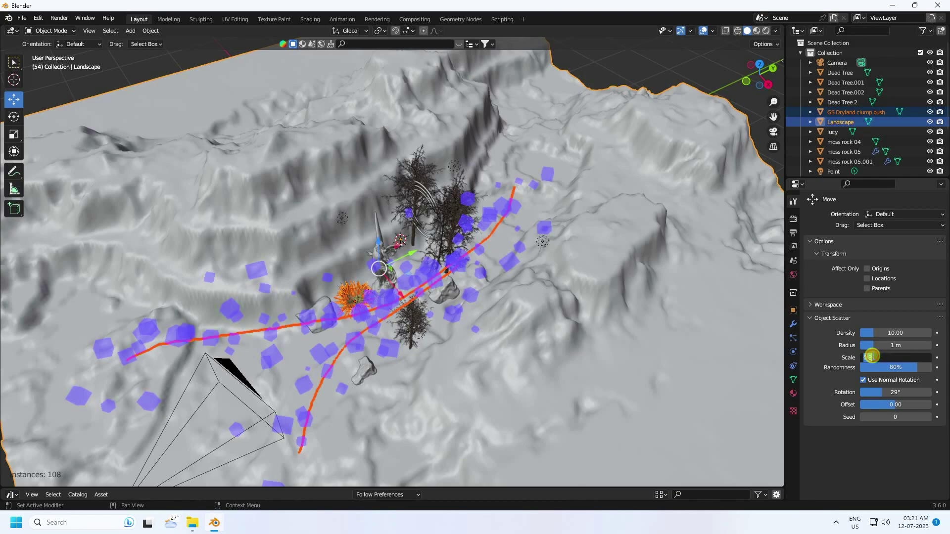
{"action": "key", "text": "Return"}
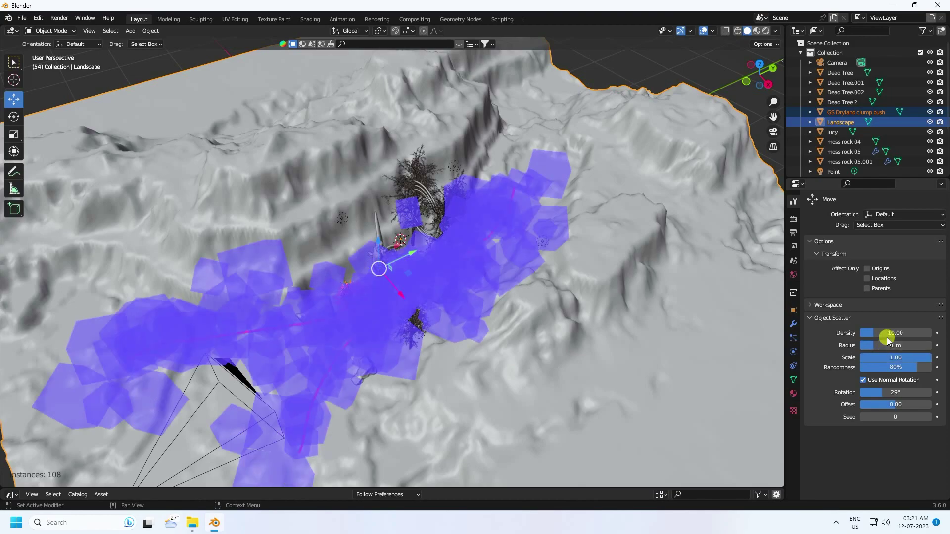
{"action": "left_click", "coordinate": [886, 337]}
{"action": "type", "text": "5"}
{"action": "key", "text": "Return"}
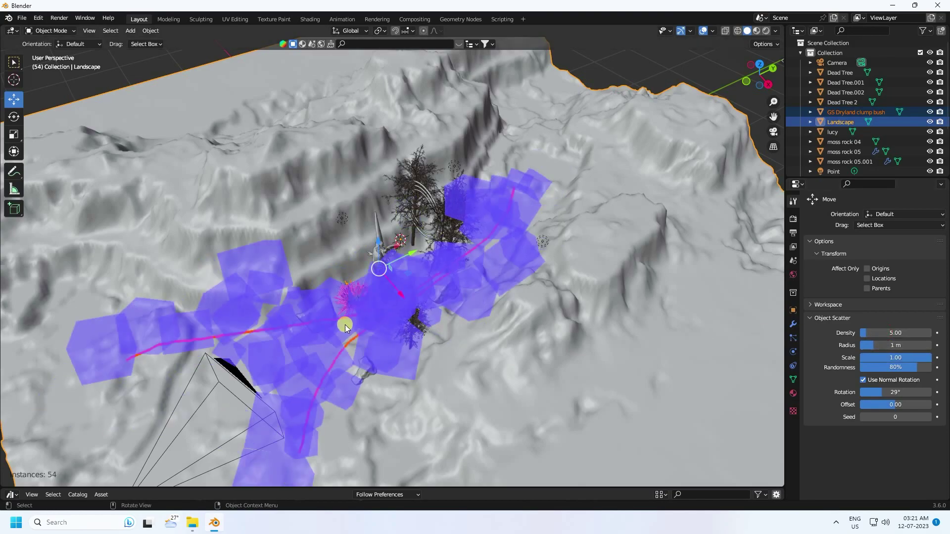
{"action": "key", "text": "Return"}
- Preview the scattered bushes through the camera in rendered shading, and return to solid shading
{"action": "middle_click_drag", "start_coordinate": [349, 357], "coordinate": [413, 283], "text": "ctrl"}
{"action": "scroll", "coordinate": [385, 337], "scroll_direction": "down", "scroll_amount": 5}
{"action": "key", "text": "KP_0"}
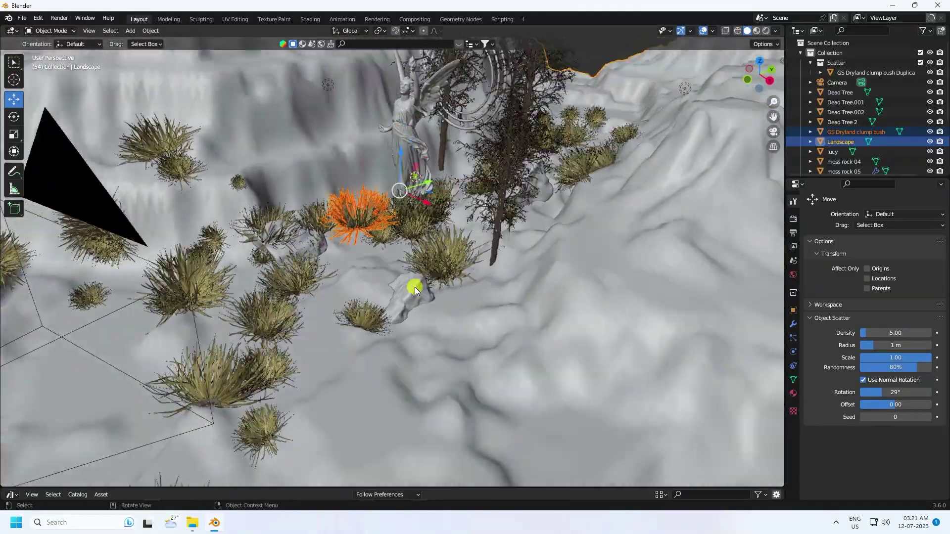
{"action": "scroll", "coordinate": [450, 355], "scroll_direction": "up", "scroll_amount": 1}
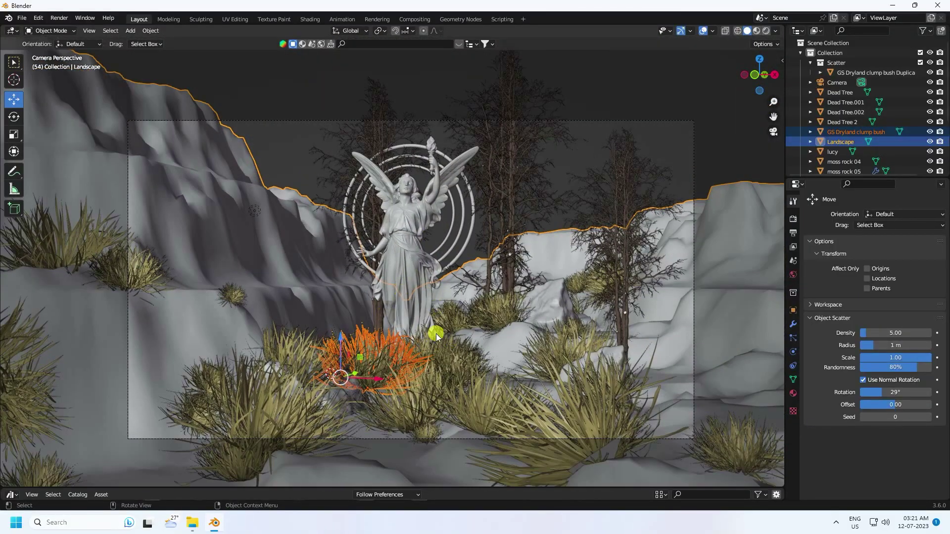
{"action": "scroll", "coordinate": [439, 249], "scroll_direction": "up", "scroll_amount": 1}
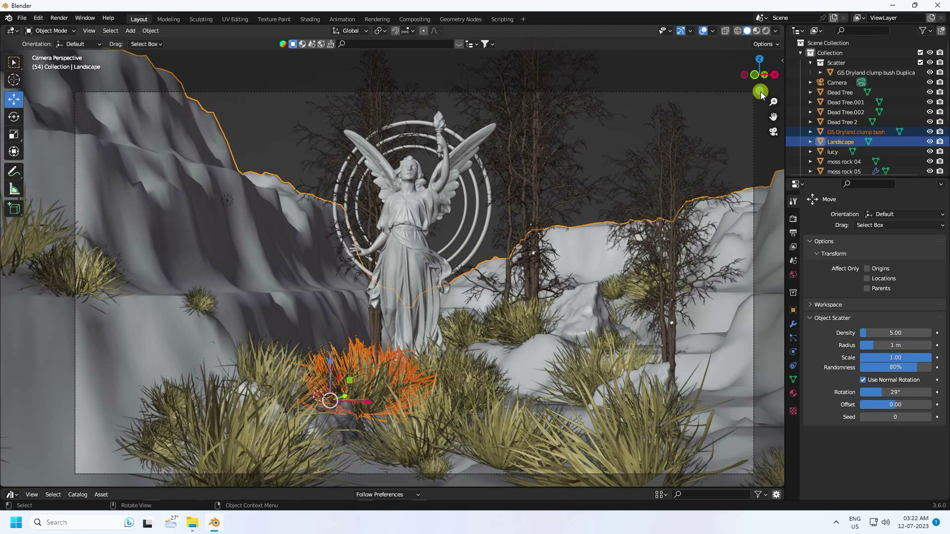
{"action": "left_click", "coordinate": [765, 32]}
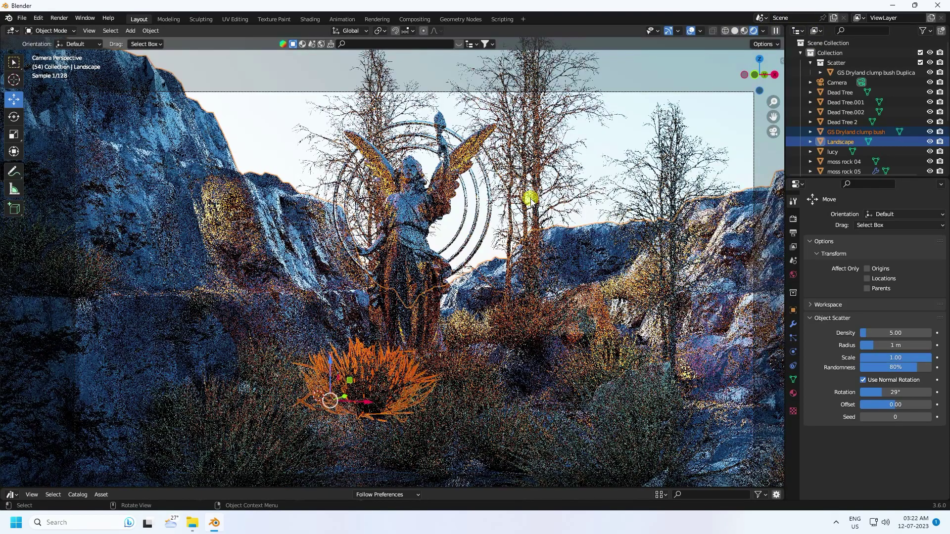
{"action": "left_click", "coordinate": [607, 129]}
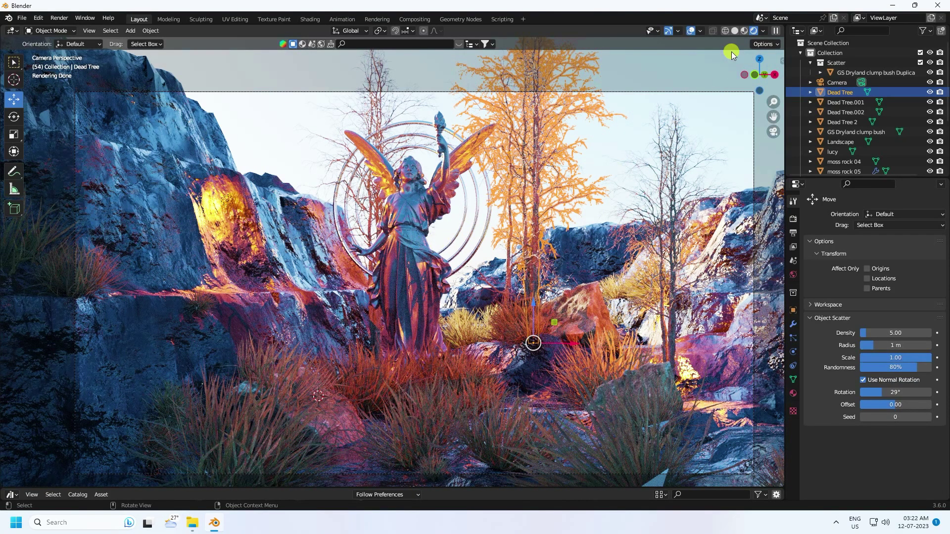
{"action": "left_click", "coordinate": [737, 29]}
- Scale the original dryland clump bush beside the statue by 0.751
{"action": "middle_click_drag", "start_coordinate": [447, 290], "coordinate": [405, 337]}
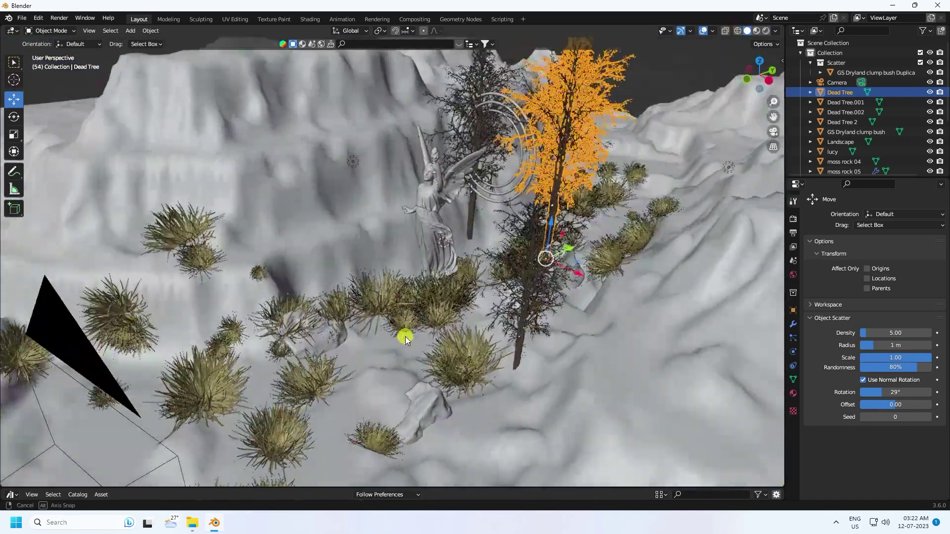
{"action": "left_click", "coordinate": [379, 292]}
{"action": "key", "text": "s"}
{"action": "left_click", "coordinate": [474, 250]}
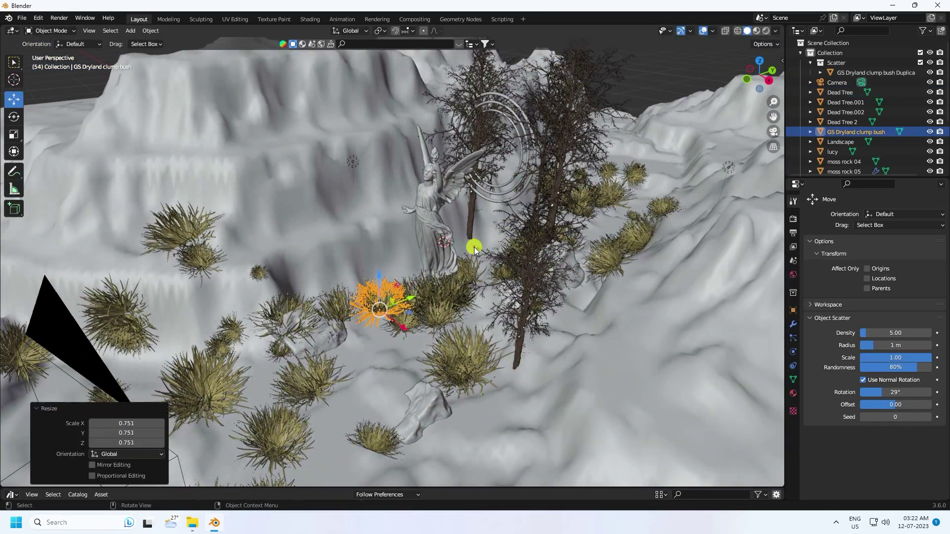
- Scale down the scattered group of dryland bushes as a whole
{"action": "left_click", "coordinate": [412, 348]}
{"action": "key", "text": "s"}
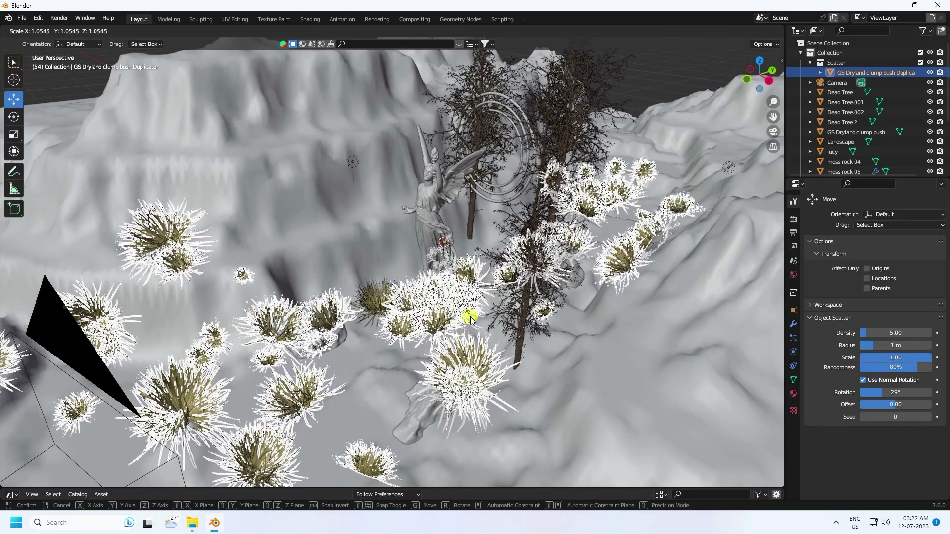
{"action": "left_click", "coordinate": [483, 286]}
{"action": "middle_click_drag", "start_coordinate": [483, 287], "coordinate": [439, 284]}
{"action": "left_click", "coordinate": [401, 82]}
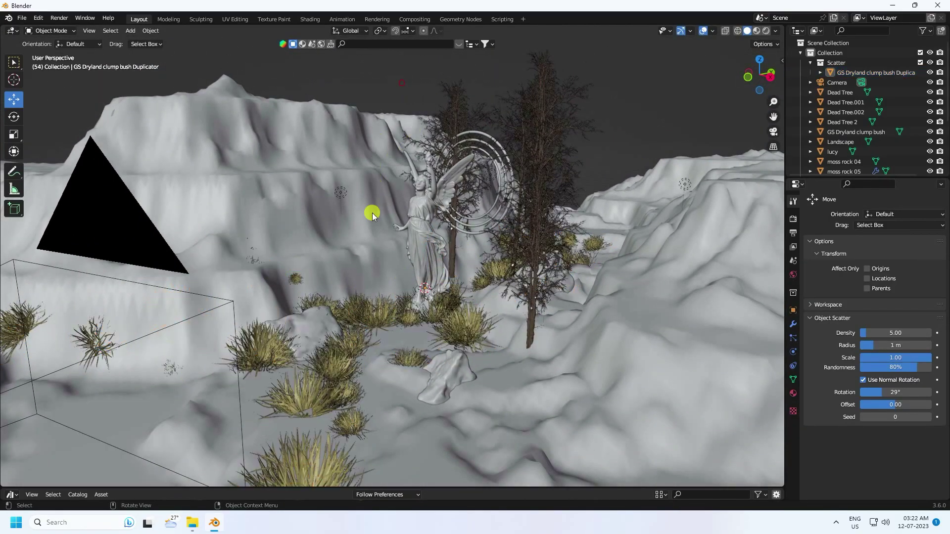
{"action": "left_click", "coordinate": [323, 485]}
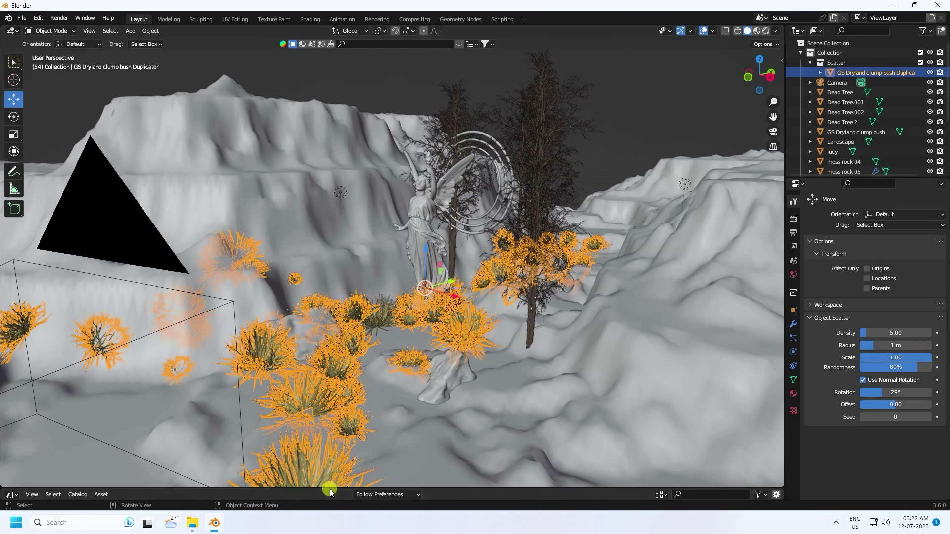
- Find the GS Rockplain dry plant 03 in the Asset Browser and place it on the ground in front of the statue
{"action": "left_click_drag", "start_coordinate": [330, 489], "coordinate": [375, 298]}
{"action": "scroll", "coordinate": [419, 400], "scroll_direction": "up", "scroll_amount": 2}
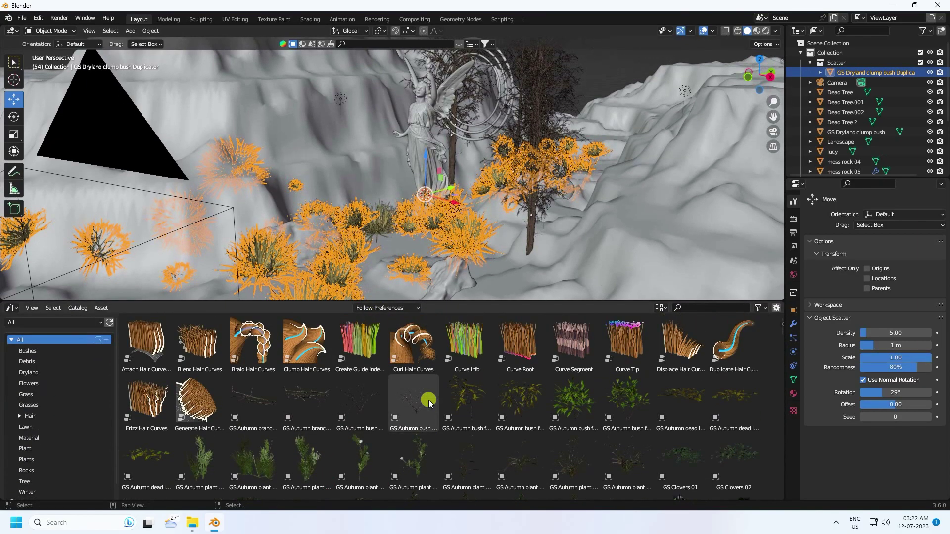
{"action": "scroll", "coordinate": [420, 399], "scroll_direction": "down", "scroll_amount": 4}
{"action": "scroll", "coordinate": [419, 398], "scroll_direction": "down", "scroll_amount": 3}
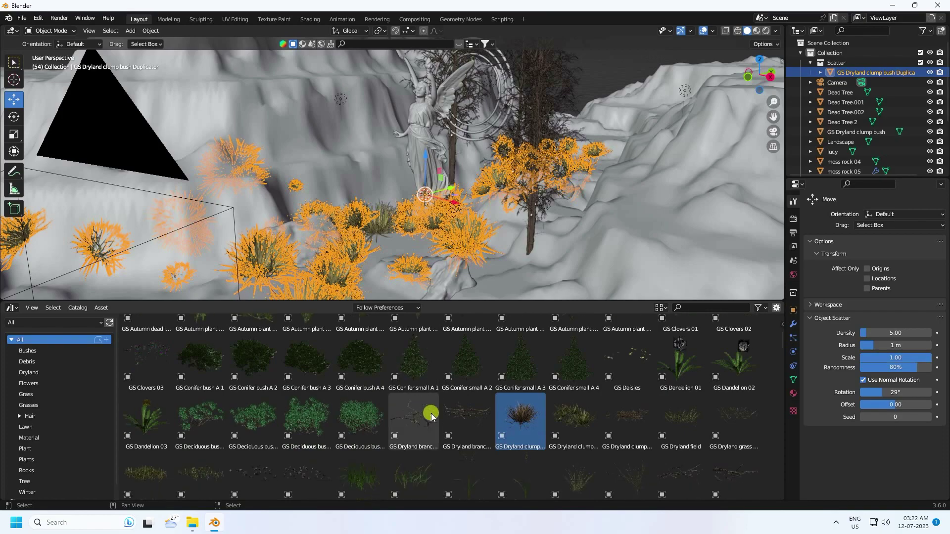
{"action": "scroll", "coordinate": [460, 440], "scroll_direction": "down", "scroll_amount": 4}
{"action": "scroll", "coordinate": [464, 441], "scroll_direction": "down", "scroll_amount": 2}
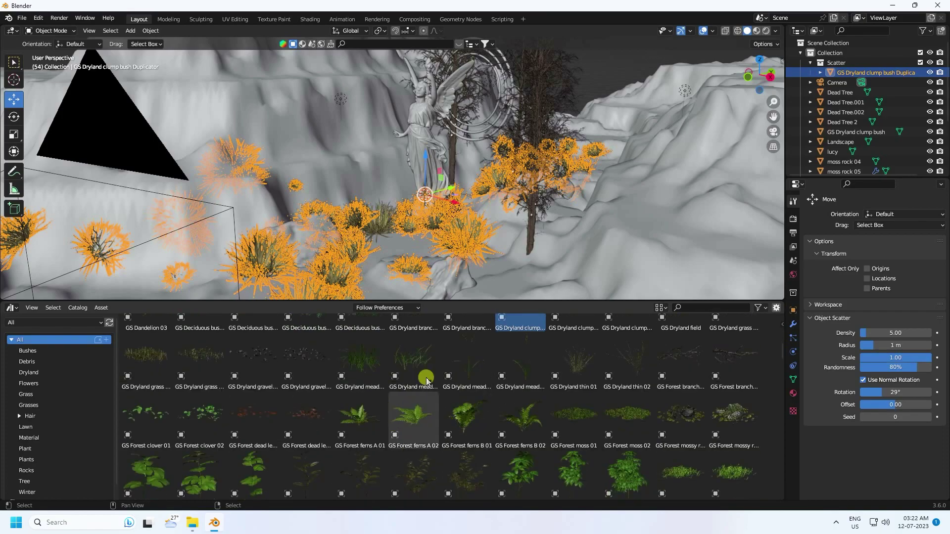
{"action": "left_click_drag", "start_coordinate": [444, 301], "coordinate": [452, 246]}
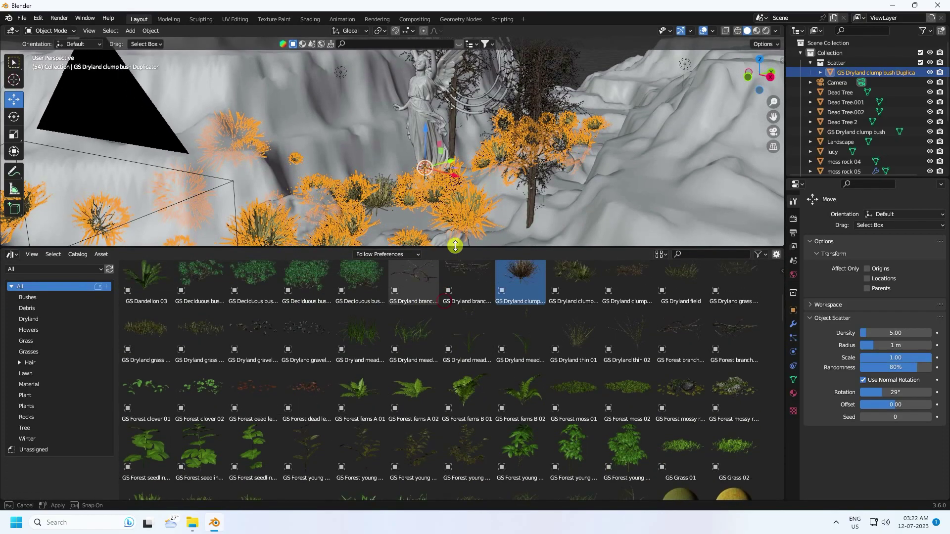
{"action": "scroll", "coordinate": [410, 391], "scroll_direction": "down", "scroll_amount": 5}
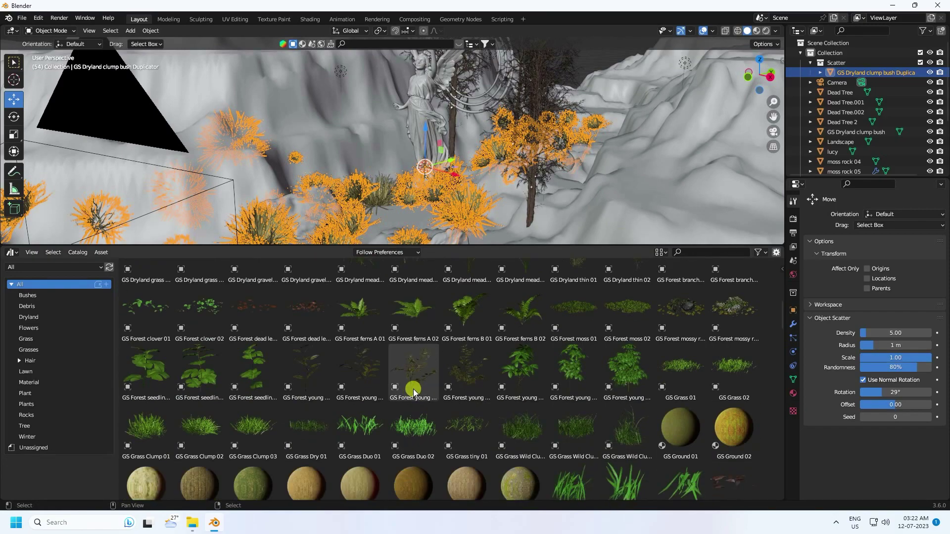
{"action": "scroll", "coordinate": [414, 354], "scroll_direction": "down", "scroll_amount": 5}
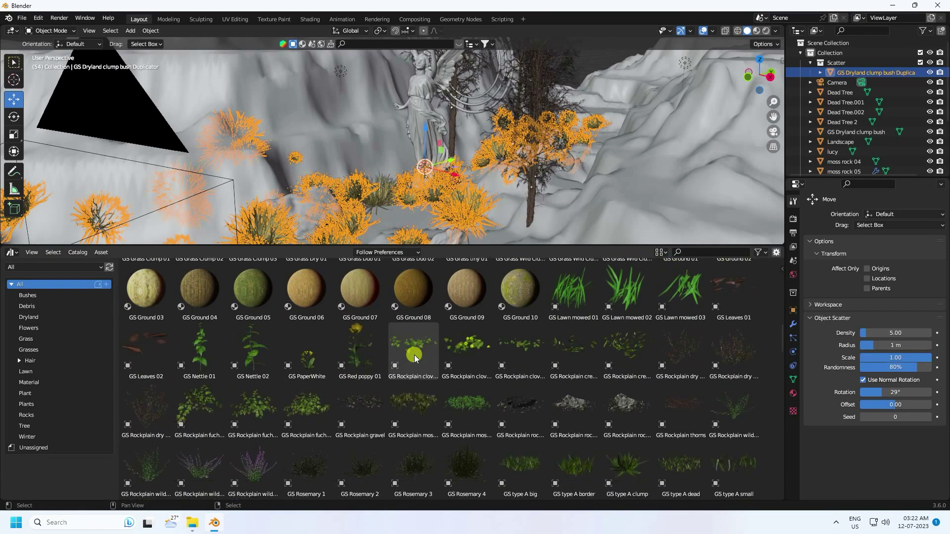
{"action": "left_click", "coordinate": [145, 381]}
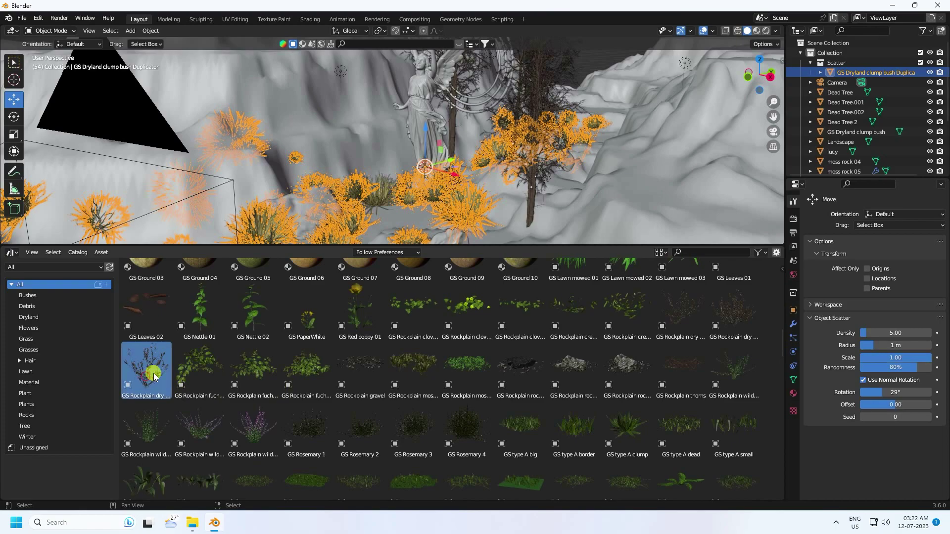
{"action": "left_click_drag", "start_coordinate": [150, 375], "coordinate": [366, 490]}
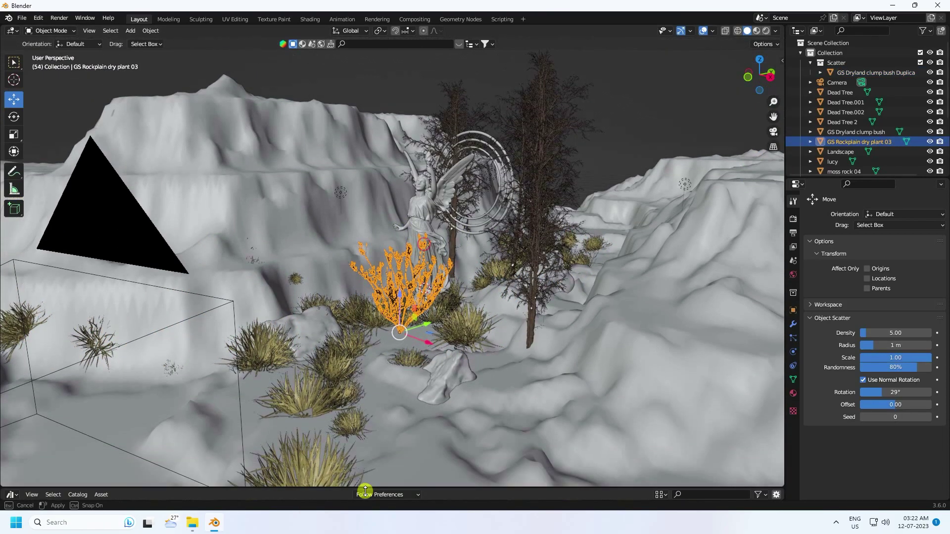
- Scale the dry plant by 0.572 and shift it slightly along positive X
{"action": "scroll", "coordinate": [419, 355], "scroll_direction": "up", "scroll_amount": 3}
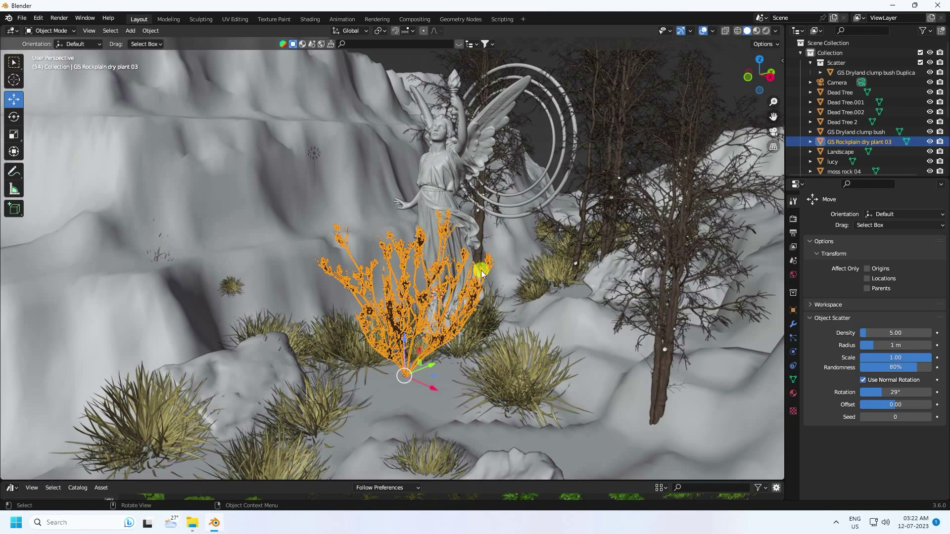
{"action": "key", "text": "s"}
{"action": "left_click", "coordinate": [447, 315]}
{"action": "key", "text": "g"}
{"action": "key", "text": "x"}
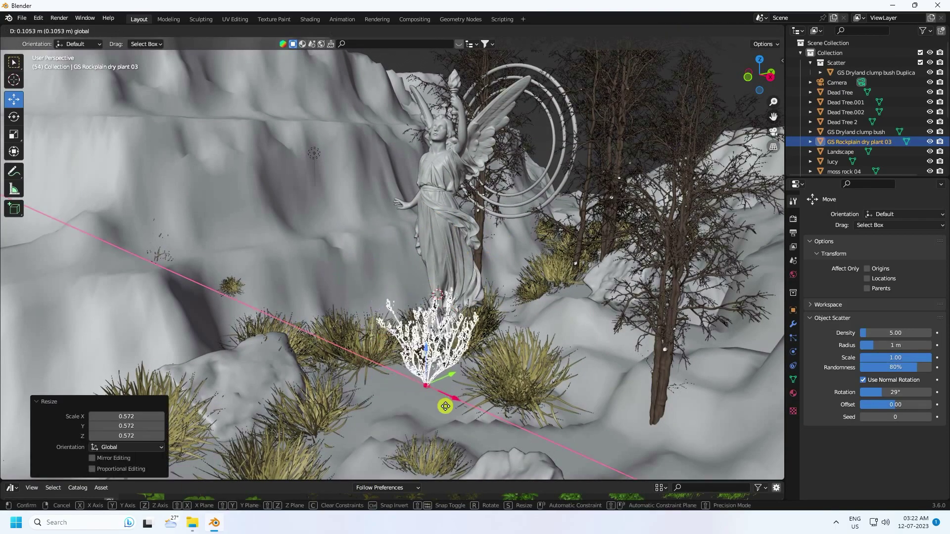
{"action": "left_click", "coordinate": [465, 390]}
- Scale the dry plant by 1.202 and move it about 0.38 m along X and 0.03 m up in Z, checking the camera view
{"action": "key", "text": "s"}
{"action": "left_click", "coordinate": [489, 356]}
{"action": "middle_click_drag", "start_coordinate": [479, 375], "coordinate": [553, 363]}
{"action": "key", "text": "KP_0"}
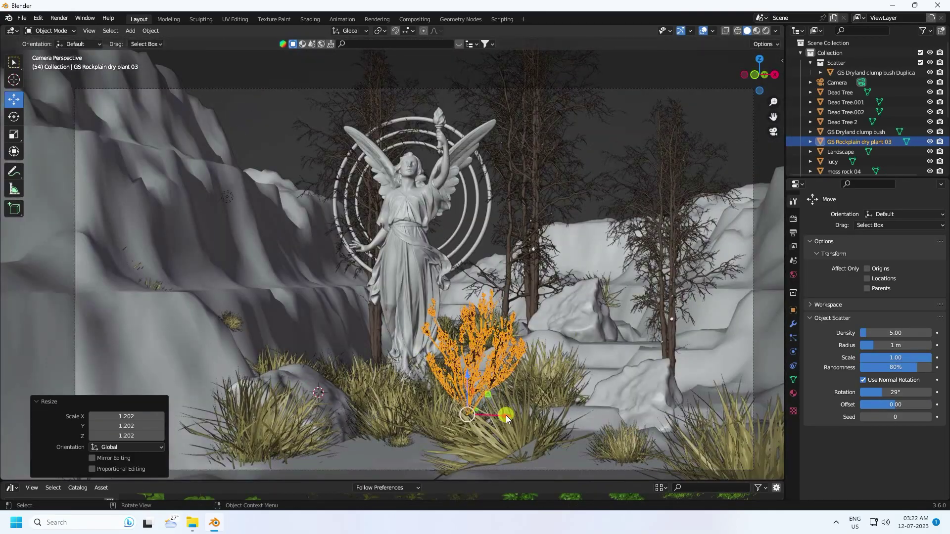
{"action": "key", "text": "g"}
{"action": "key", "text": "x"}
{"action": "left_click", "coordinate": [577, 407]}
{"action": "key", "text": "g"}
{"action": "key", "text": "z"}
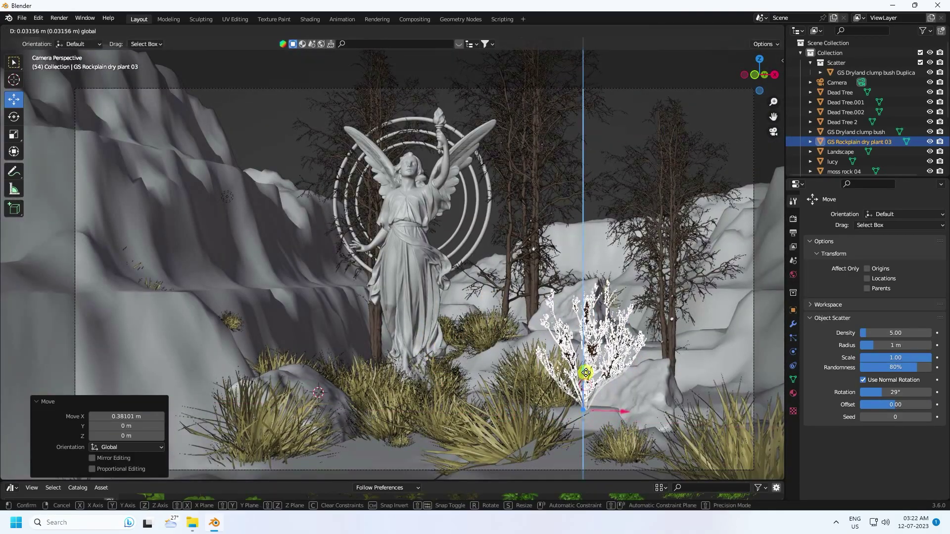
{"action": "left_click", "coordinate": [585, 373]}
- Duplicate the dry plant and move the copy onto the cliff ledge at the statue's other side, raising it about 0.34 m
{"action": "key", "text": "ctrl+c"}
{"action": "key", "text": "ctrl+v"}
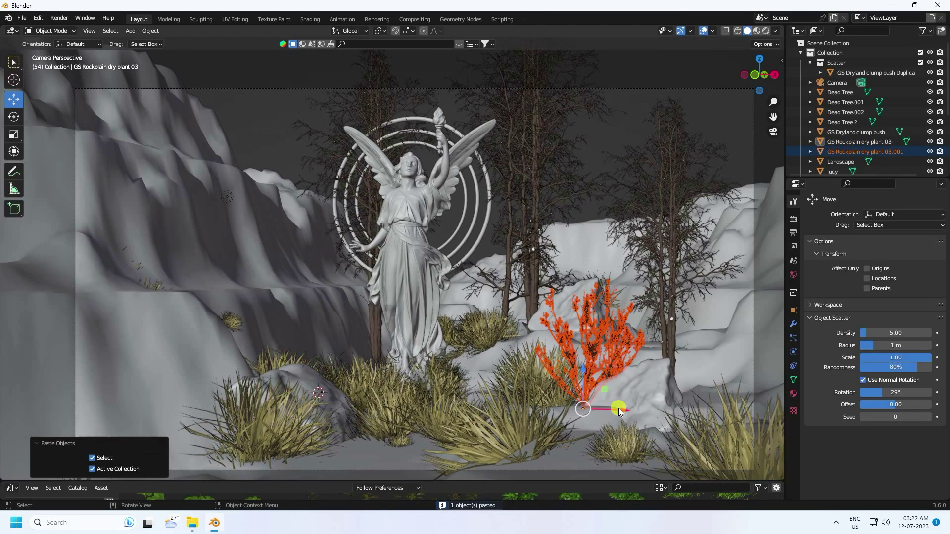
{"action": "left_click_drag", "start_coordinate": [620, 412], "coordinate": [250, 389]}
{"action": "left_click_drag", "start_coordinate": [233, 347], "coordinate": [224, 255]}
{"action": "key", "text": "ctrl+c"}
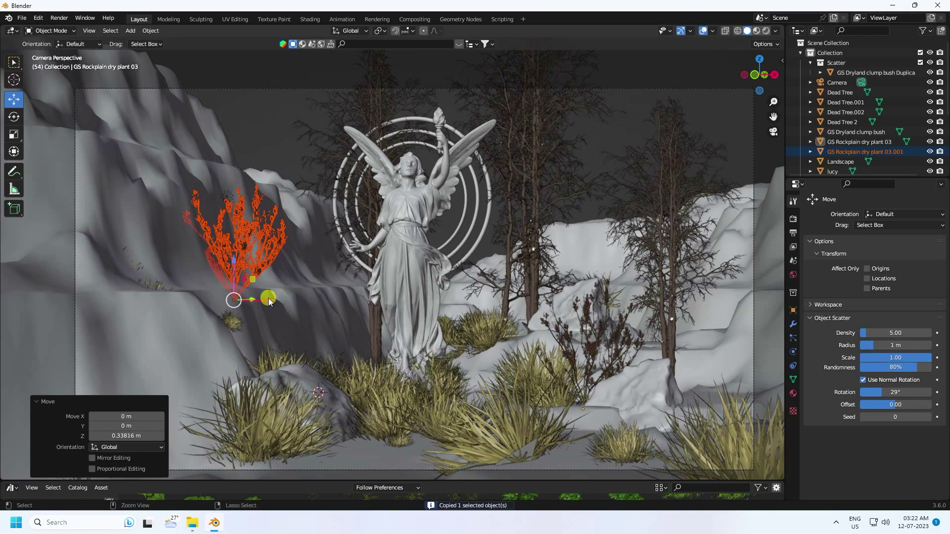
- Paste another copy of the dry plant, move it about 1.03 m along X, and place it in the grass in front of the statue
{"action": "key", "text": "ctrl+v"}
{"action": "left_click_drag", "start_coordinate": [275, 302], "coordinate": [532, 299]}
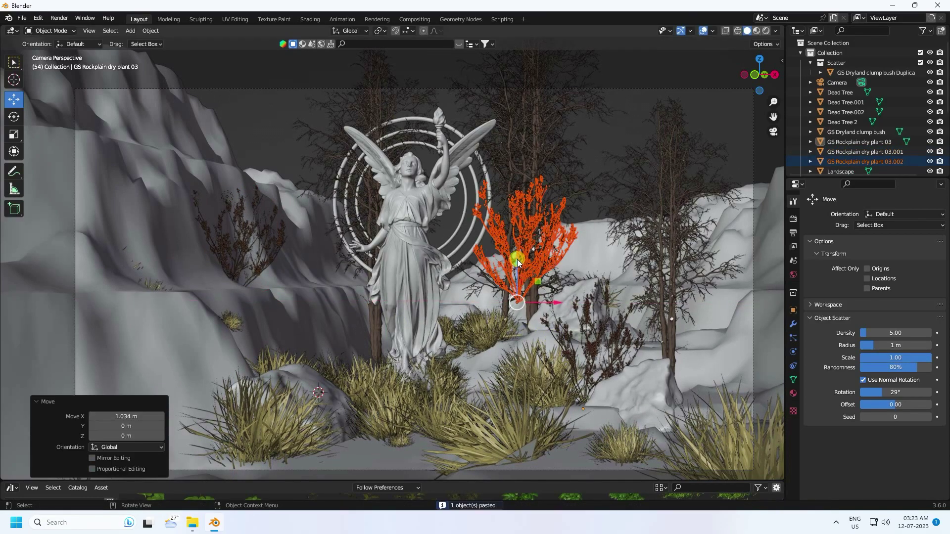
{"action": "left_click_drag", "start_coordinate": [517, 259], "coordinate": [553, 397]}
{"action": "middle_click_drag", "start_coordinate": [569, 405], "coordinate": [505, 371]}
{"action": "scroll", "coordinate": [480, 313], "scroll_direction": "up", "scroll_amount": 4}
{"action": "left_click_drag", "start_coordinate": [533, 346], "coordinate": [409, 394]}
{"action": "key", "text": "KP_0"}
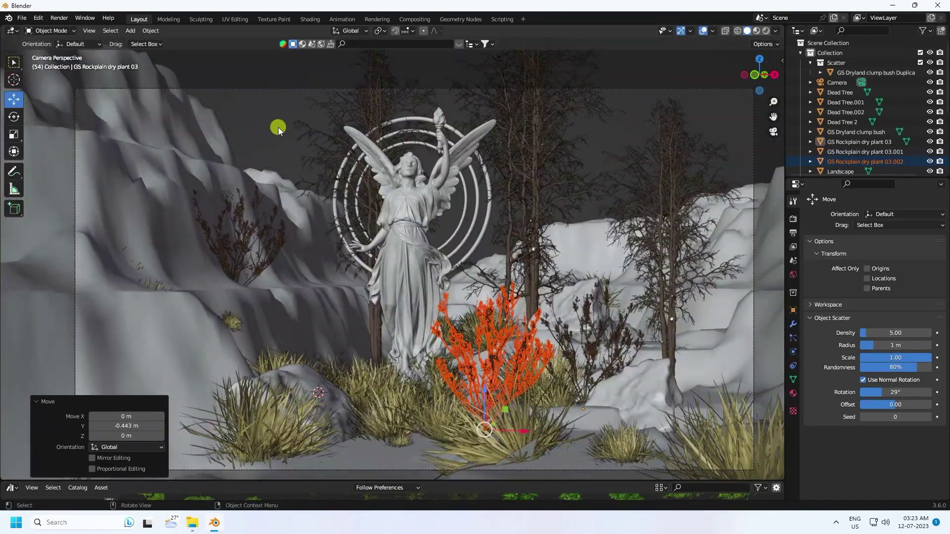
{"action": "left_click", "coordinate": [278, 127]}
- Render the current frame, fit the whole image in view to check the placed plants, and close the render window
{"action": "middle_click_drag", "start_coordinate": [461, 272], "coordinate": [421, 262], "text": "shift"}
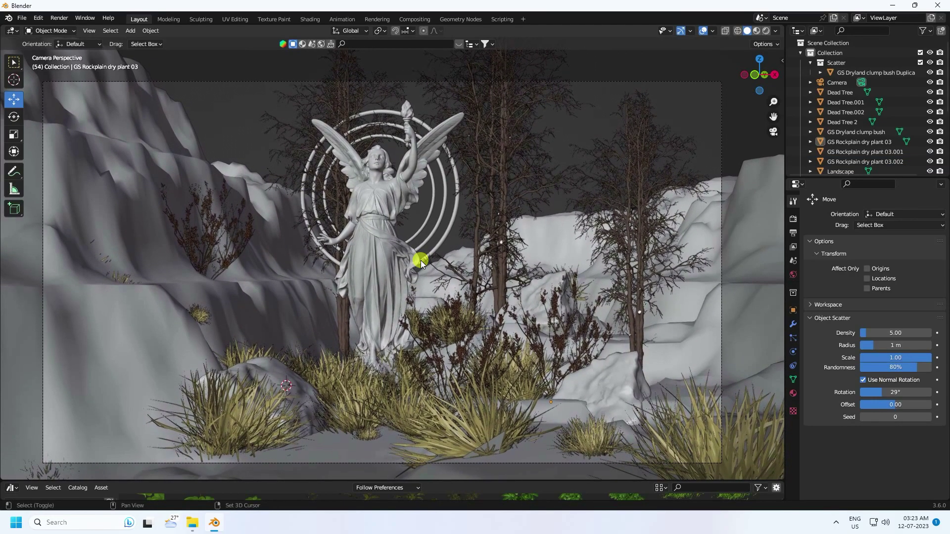
{"action": "left_click", "coordinate": [59, 18]}
{"action": "left_click", "coordinate": [72, 30]}
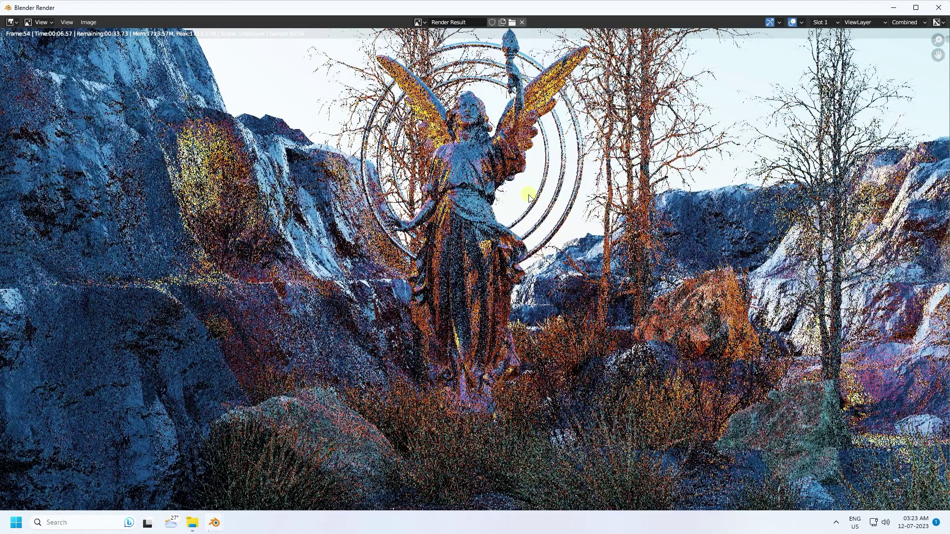
{"action": "key", "text": "Home"}
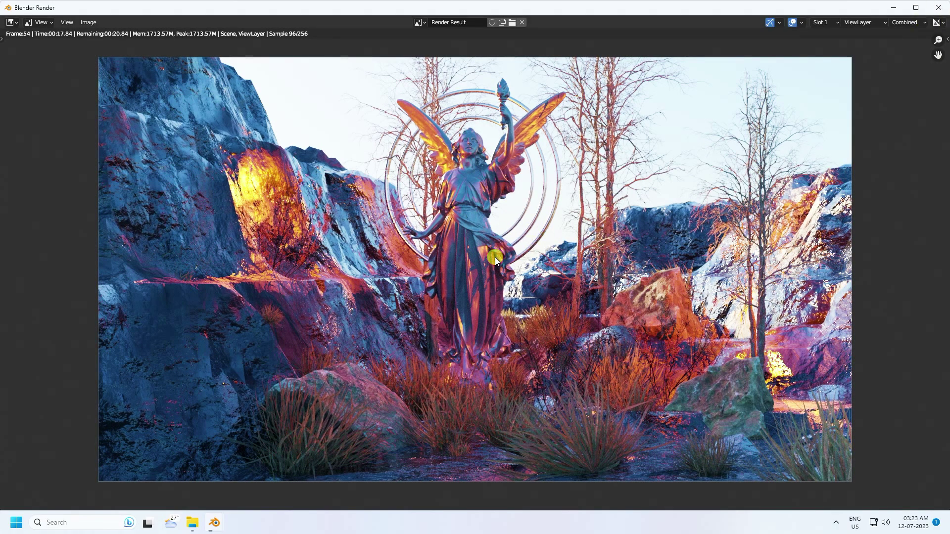
{"action": "left_click", "coordinate": [938, 8]}
- Add a 2 m cube mesh at the world origin
{"action": "middle_click_drag", "start_coordinate": [592, 420], "coordinate": [494, 349]}
{"action": "left_click", "coordinate": [131, 30]}
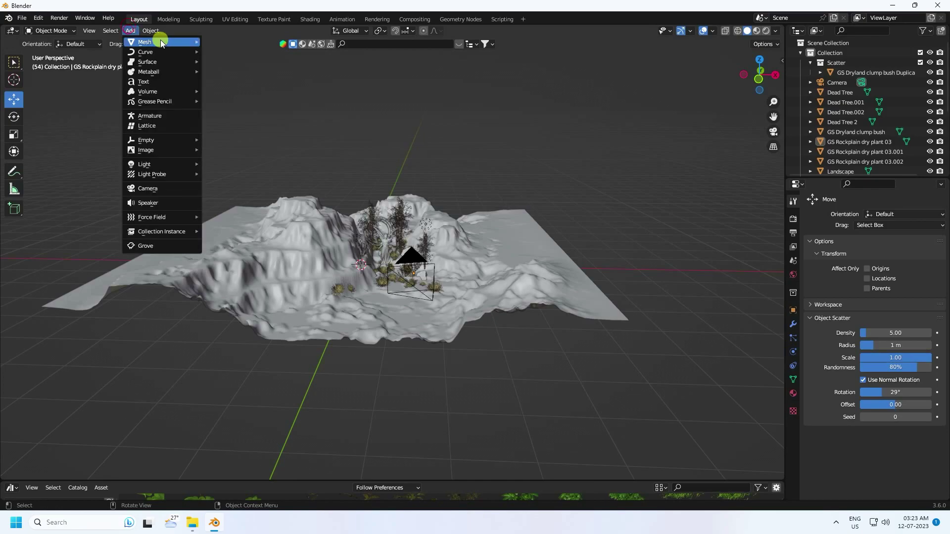
{"action": "mouse_move", "coordinate": [161, 42]}
{"action": "left_click", "coordinate": [239, 51]}
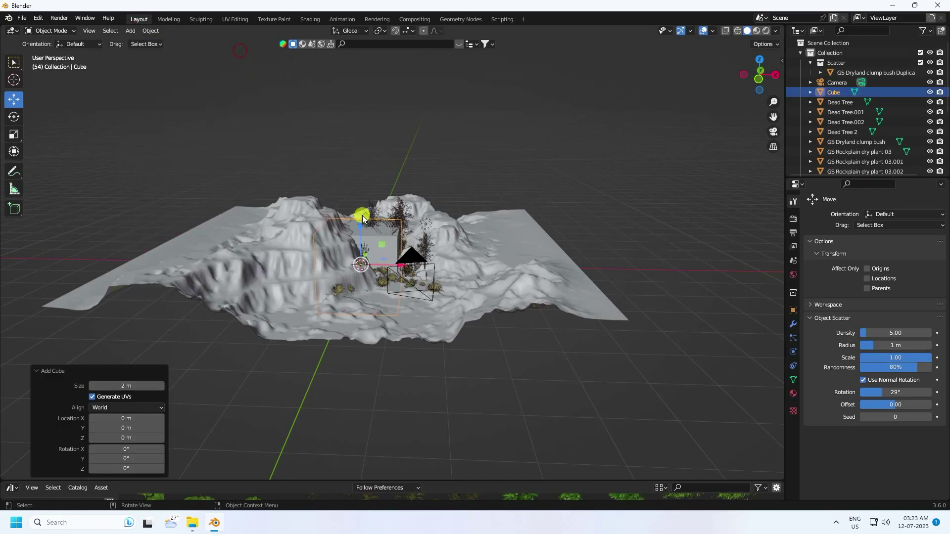
- Stretch the cube by about 3.174 along X, 2.784 along Y and 1.569 along Z
{"action": "middle_click_drag", "start_coordinate": [361, 215], "coordinate": [362, 215]}
{"action": "key", "text": "s"}
{"action": "key", "text": "x"}
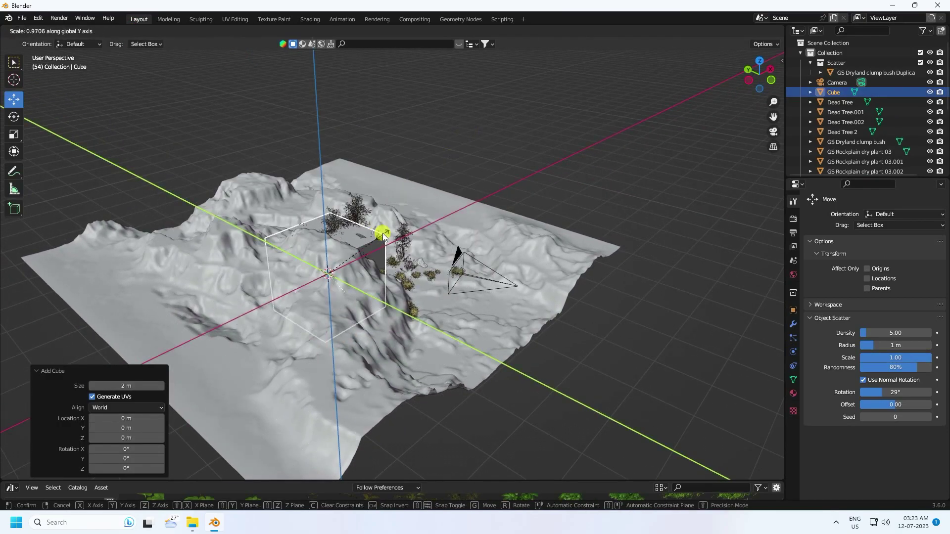
{"action": "left_click", "coordinate": [490, 89]}
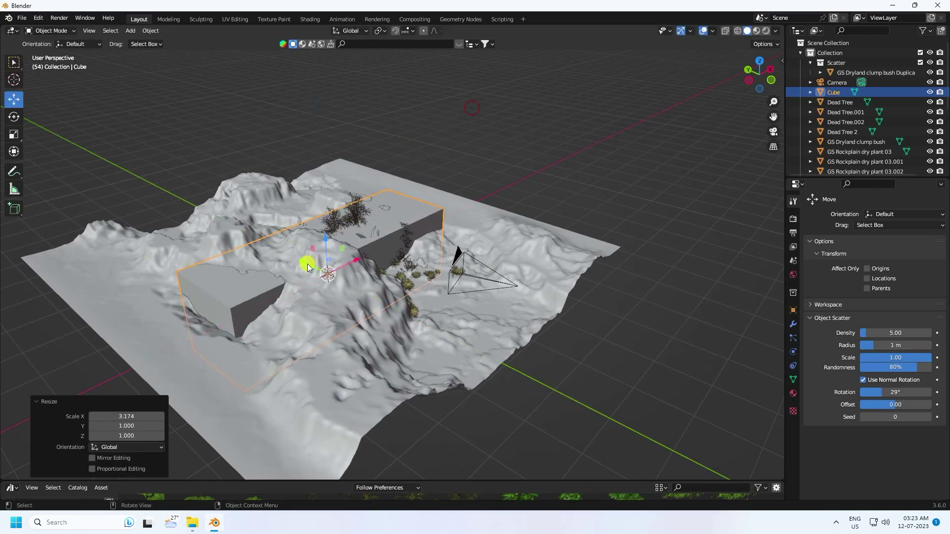
{"action": "left_click", "coordinate": [14, 134]}
{"action": "left_click_drag", "start_coordinate": [300, 260], "coordinate": [247, 240]}
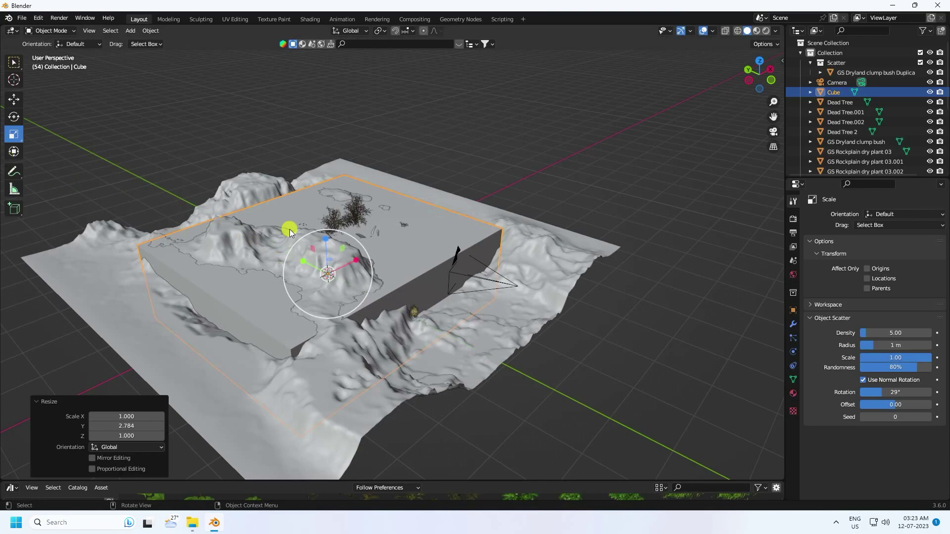
{"action": "left_click_drag", "start_coordinate": [324, 241], "coordinate": [323, 210]}
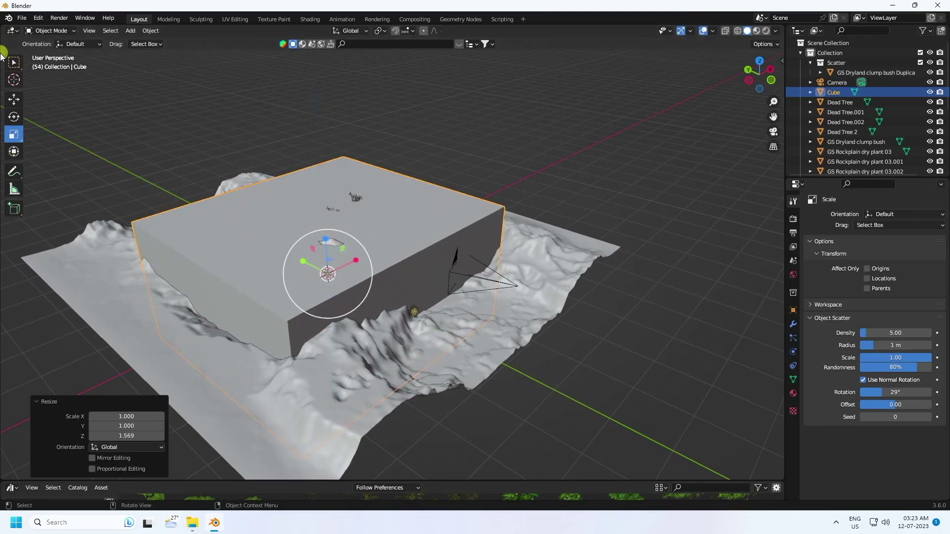
- Move the cube along Y to the rear of the landscape behind the statue and raise it about 0.717 m in Z
{"action": "left_click", "coordinate": [14, 99]}
{"action": "scroll", "coordinate": [455, 282], "scroll_direction": "down", "scroll_amount": 3}
{"action": "middle_click_drag", "start_coordinate": [454, 282], "coordinate": [363, 271]}
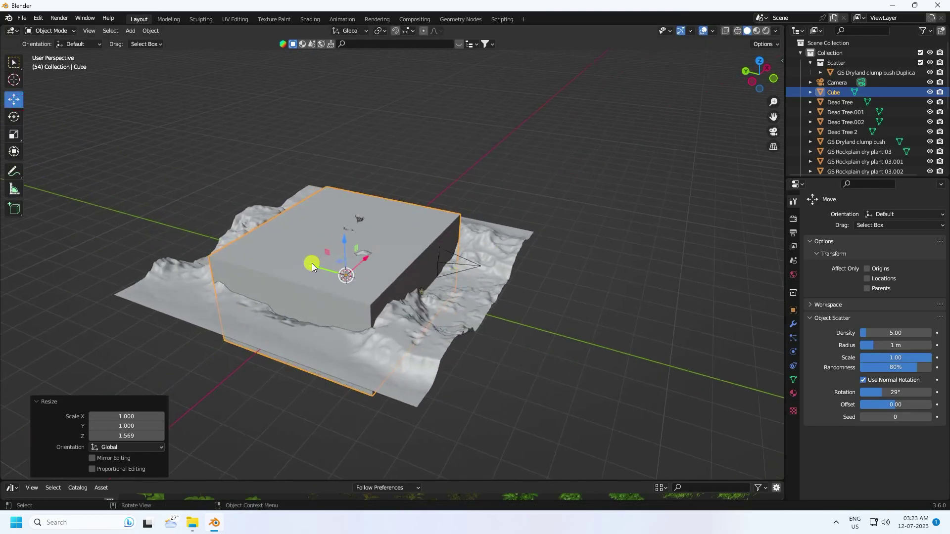
{"action": "left_click_drag", "start_coordinate": [312, 267], "coordinate": [214, 235]}
{"action": "left_click_drag", "start_coordinate": [276, 229], "coordinate": [252, 187]}
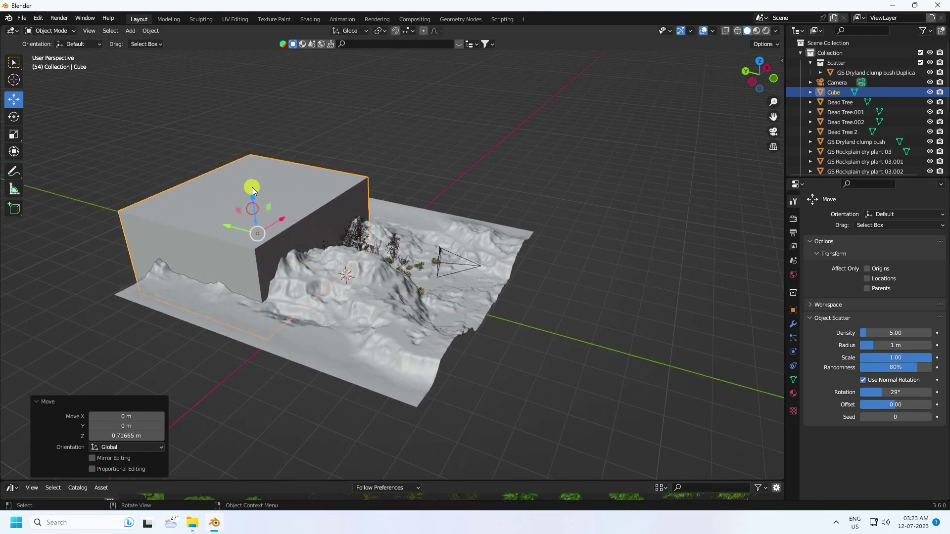
- In the camera view, scale the cube by 0.950 and 0.962, lower it about 0.06 m and shift it slightly along negative X
{"action": "key", "text": "KP_0"}
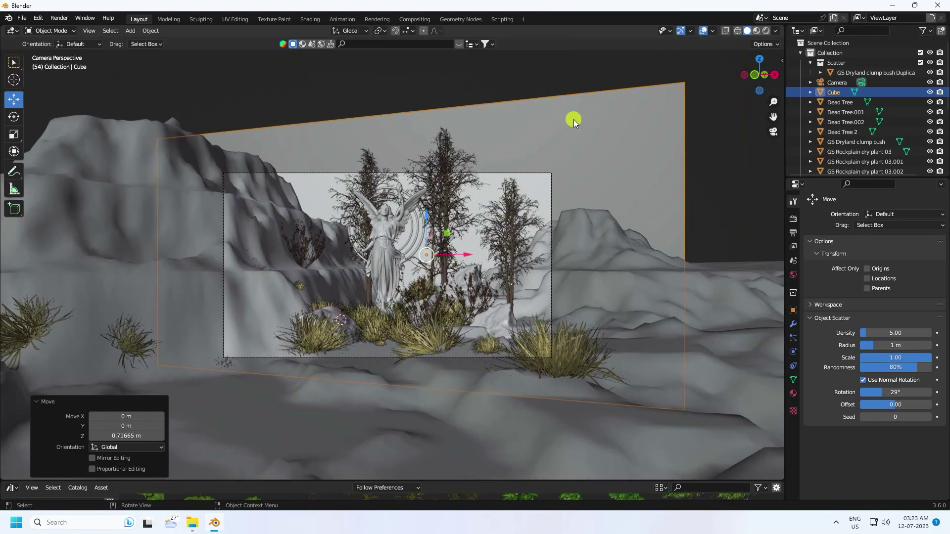
{"action": "key", "text": "s"}
{"action": "left_click", "coordinate": [613, 117]}
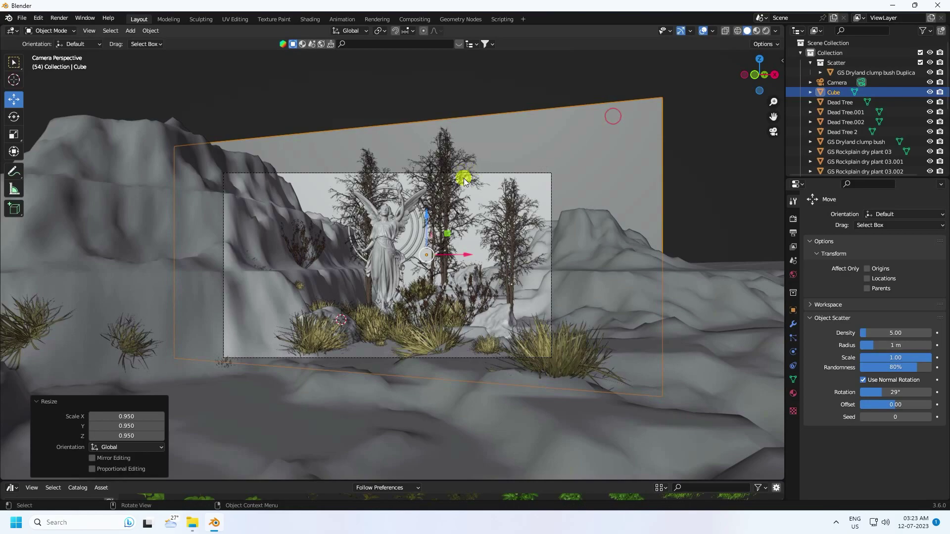
{"action": "left_click_drag", "start_coordinate": [427, 214], "coordinate": [426, 223]}
{"action": "left_click_drag", "start_coordinate": [463, 257], "coordinate": [455, 258]}
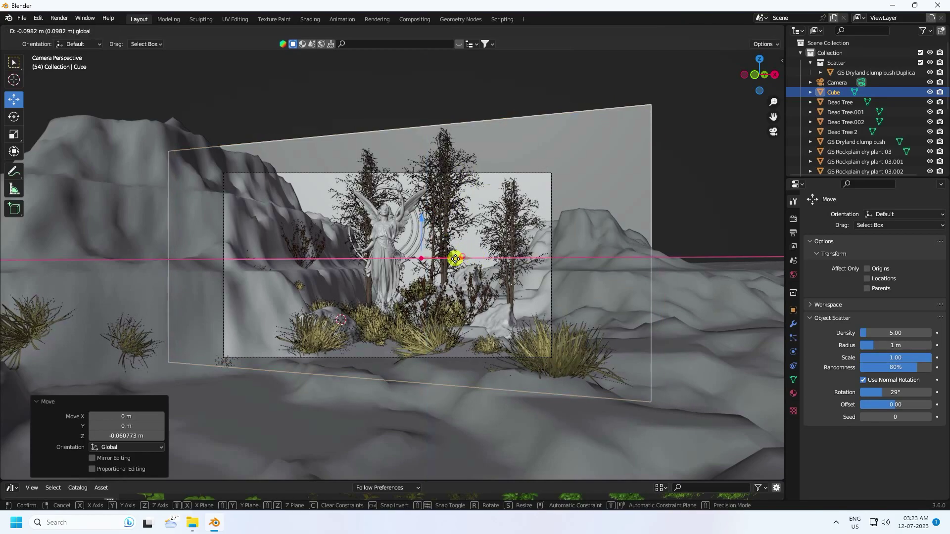
{"action": "left_click", "coordinate": [456, 258]}
{"action": "key", "text": "s"}
{"action": "left_click", "coordinate": [555, 149]}
{"action": "scroll", "coordinate": [555, 149], "scroll_direction": "up", "scroll_amount": 1}
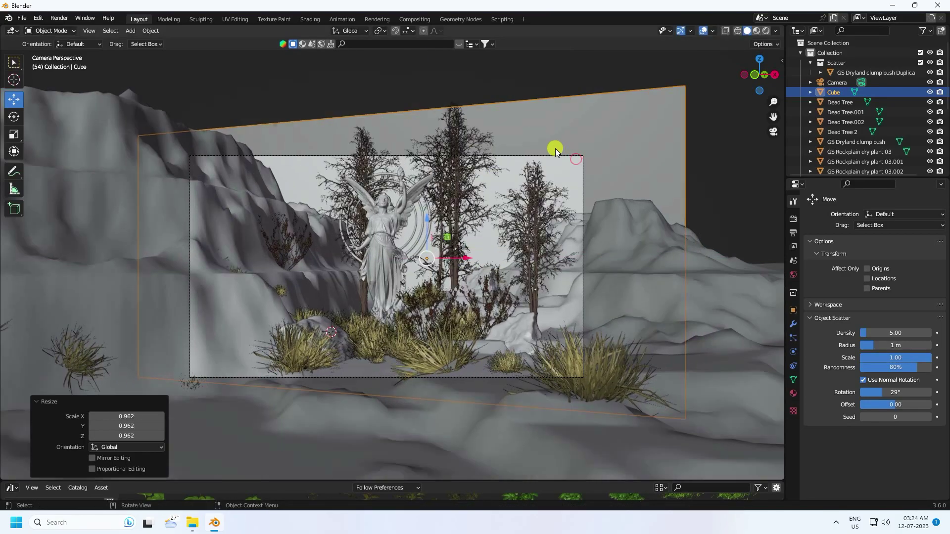
{"action": "left_click", "coordinate": [557, 135]}
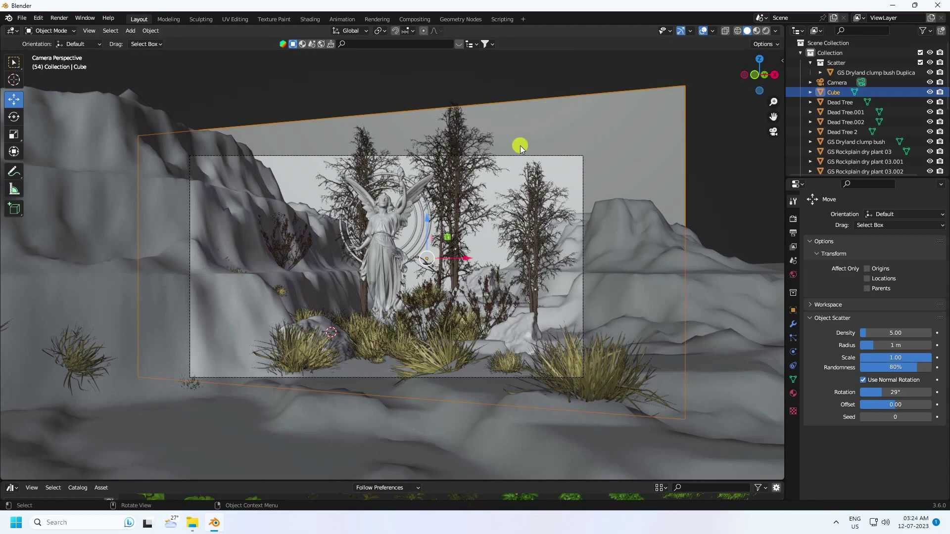
- Create a new material for the cube in the Shading workspace and set the viewport to solid shading
{"action": "left_click", "coordinate": [310, 19]}
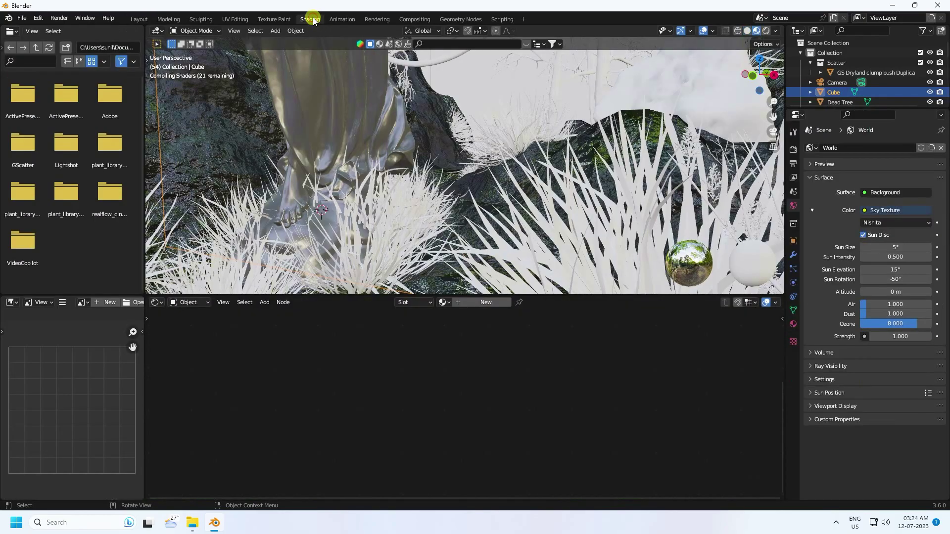
{"action": "left_click", "coordinate": [467, 308]}
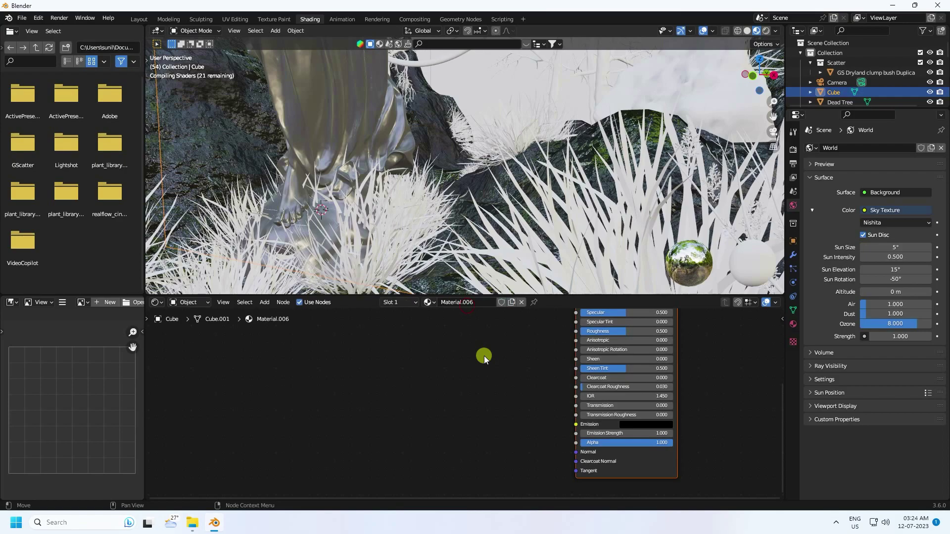
{"action": "middle_click_drag", "start_coordinate": [370, 451], "coordinate": [362, 463]}
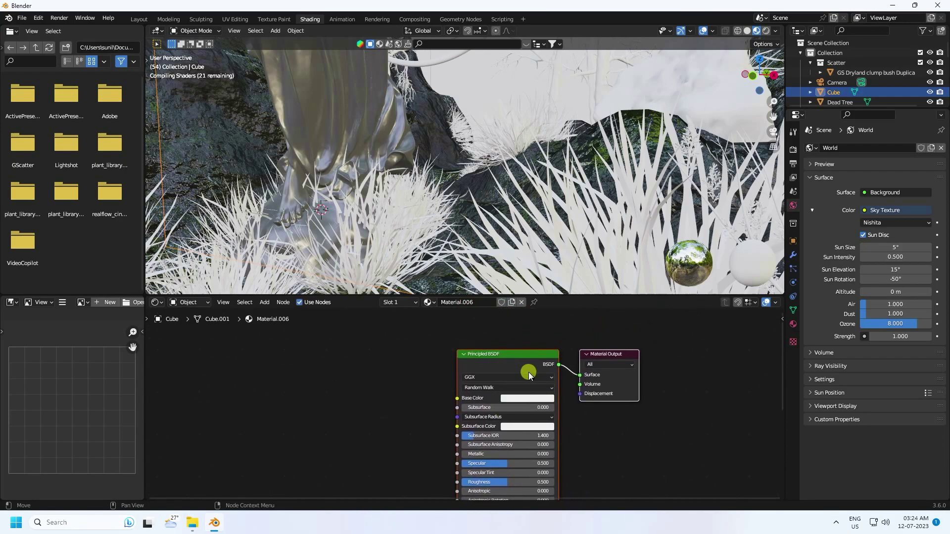
{"action": "left_click", "coordinate": [748, 30]}
- Add a Principled Volume node and connect its Volume output to the Material Output's Volume input
{"action": "left_click", "coordinate": [265, 302]}
{"action": "left_click", "coordinate": [274, 312]}
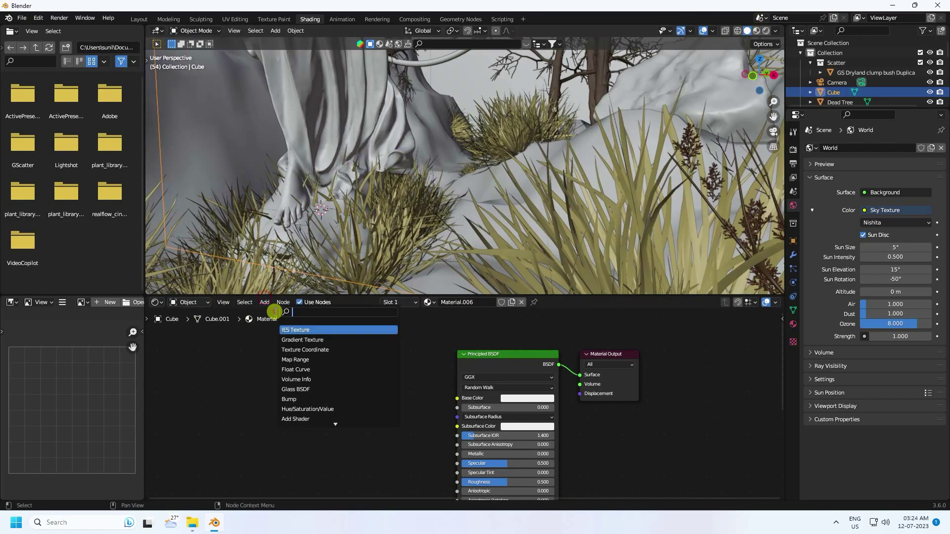
{"action": "type", "text": "pri"}
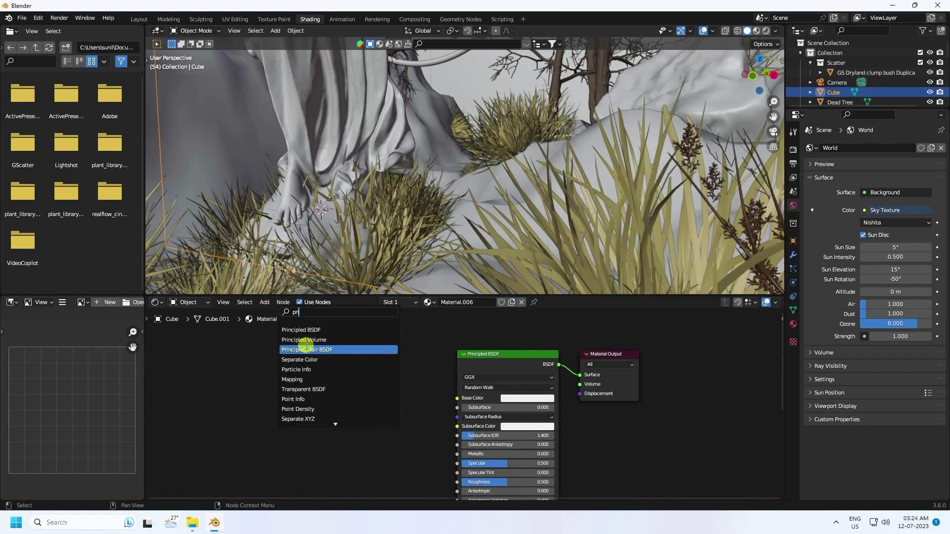
{"action": "left_click", "coordinate": [305, 340]}
{"action": "left_click", "coordinate": [447, 375]}
{"action": "left_click_drag", "start_coordinate": [431, 367], "coordinate": [580, 384]}
- Delete the Principled BSDF node from the cube's material
{"action": "right_click_drag", "start_coordinate": [577, 367], "coordinate": [569, 372], "text": "ctrl"}
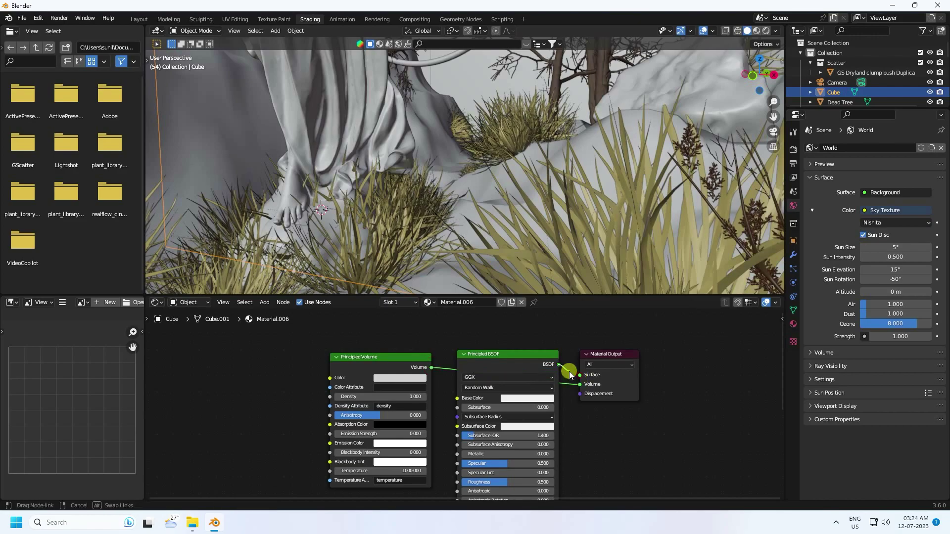
{"action": "left_click", "coordinate": [513, 357]}
{"action": "key", "text": "x"}
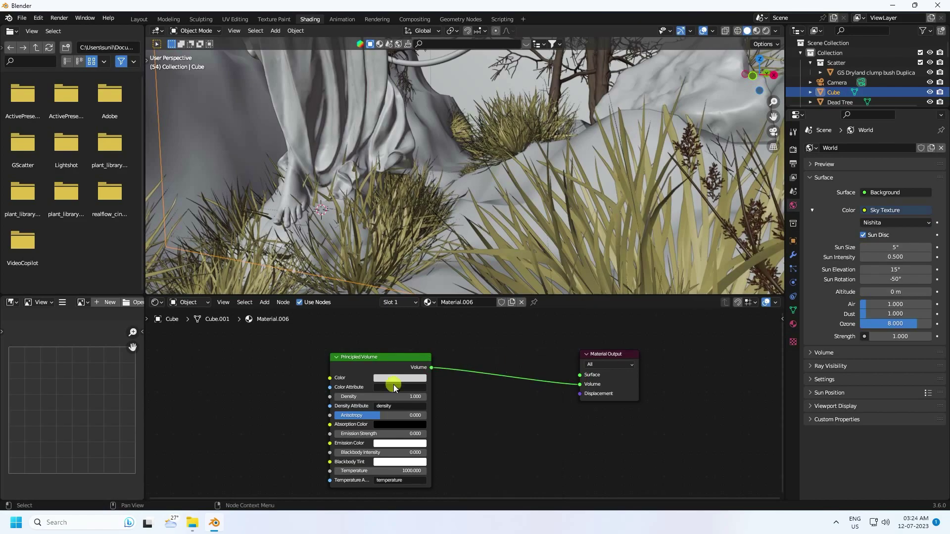
- Set the Principled Volume node's Density to 0.1
{"action": "scroll", "coordinate": [417, 406], "scroll_direction": "up", "scroll_amount": 2}
{"action": "left_click", "coordinate": [352, 396]}
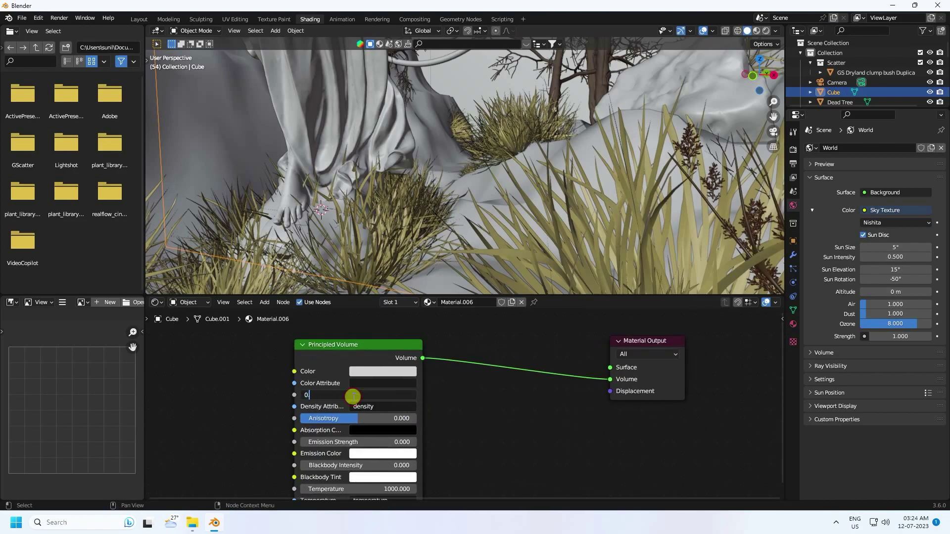
{"action": "type", "text": "0.1"}
{"action": "key", "text": "Return"}
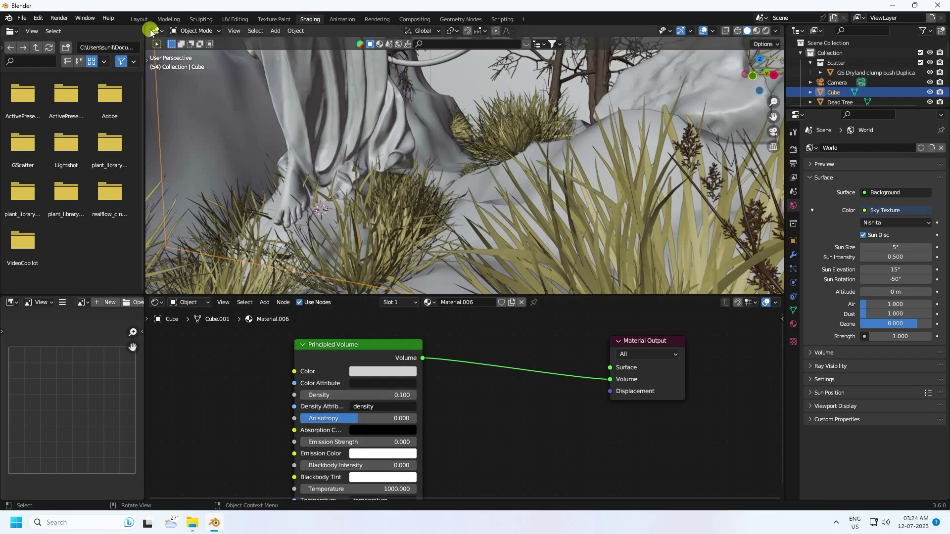
- Return to the Layout workspace and render the frame with the fog cube in place
{"action": "left_click", "coordinate": [139, 19]}
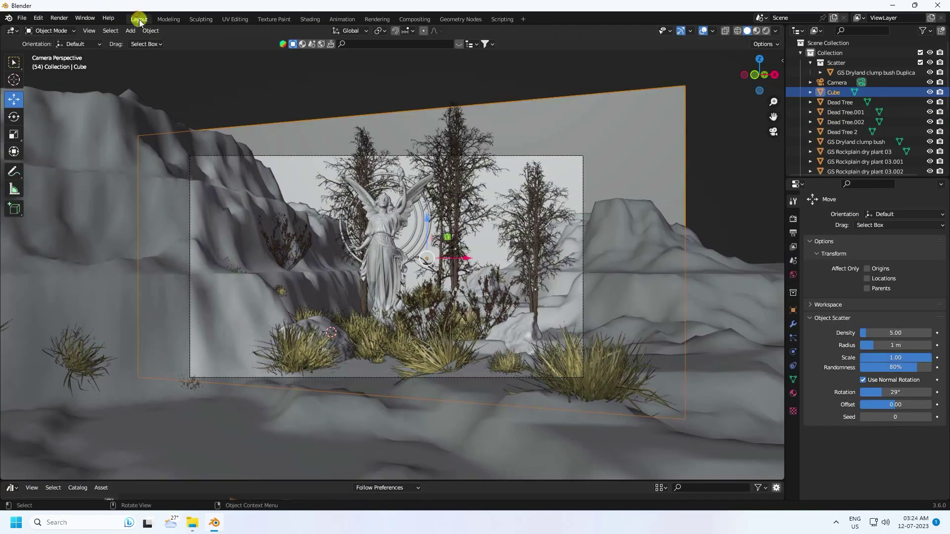
{"action": "left_click", "coordinate": [59, 18]}
{"action": "left_click", "coordinate": [64, 29]}
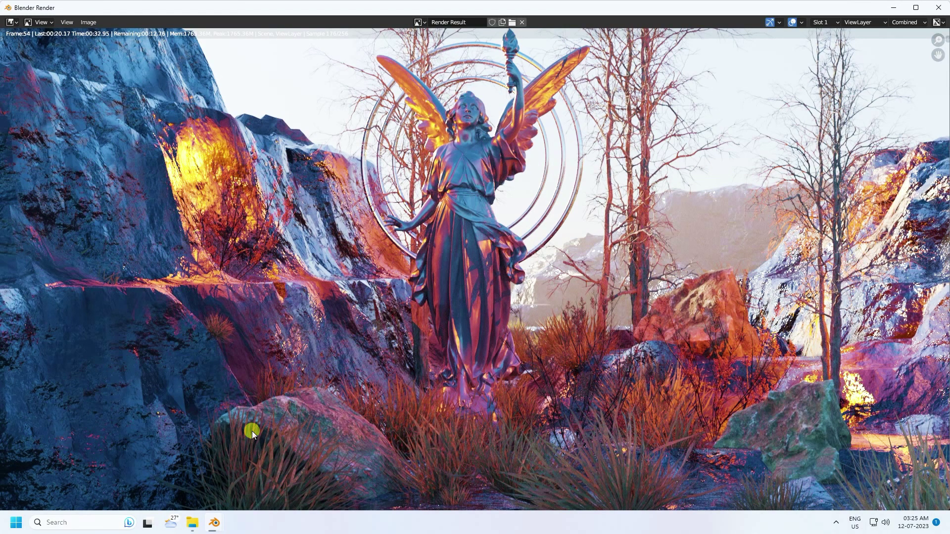
- Switch to File Explorer, open 4.png from the Icon folder, browse through the other finished statue renders, and close both windows
{"action": "left_click", "coordinate": [193, 522]}
{"action": "left_click", "coordinate": [216, 113]}
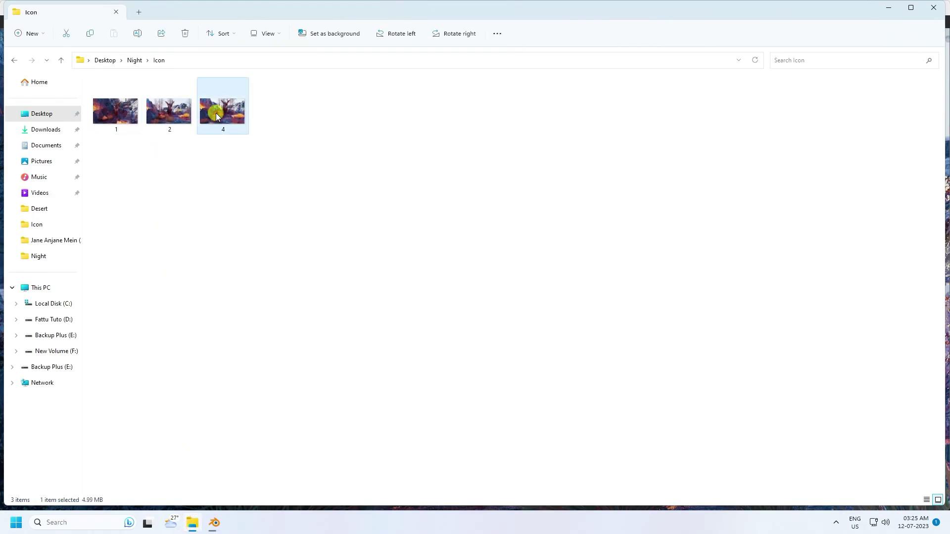
{"action": "double_click", "coordinate": [216, 113]}
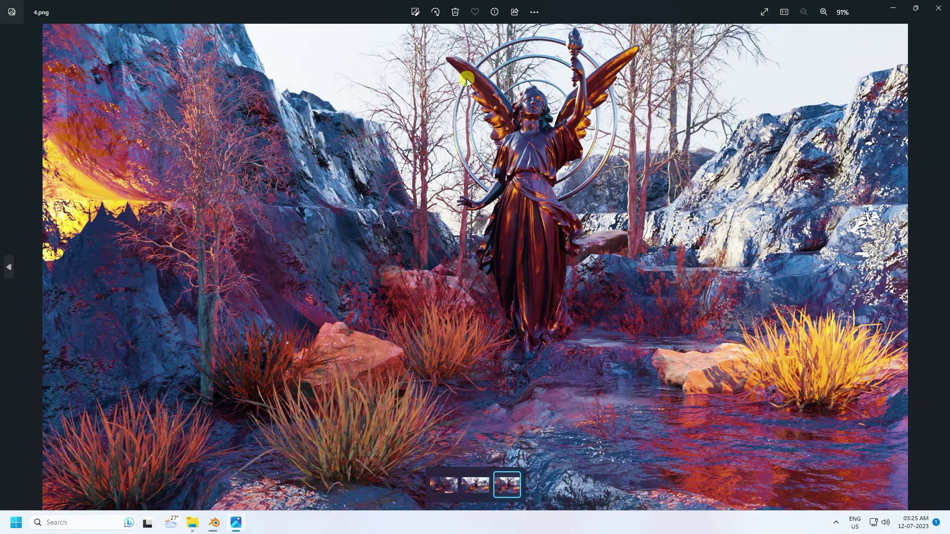
{"action": "left_click", "coordinate": [10, 264]}
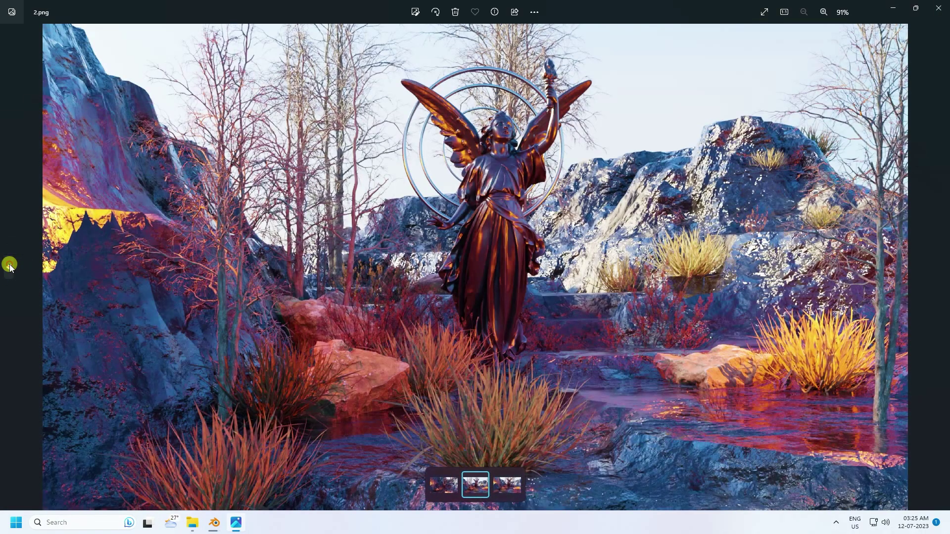
{"action": "left_click", "coordinate": [10, 264]}
{"action": "left_click", "coordinate": [942, 262]}
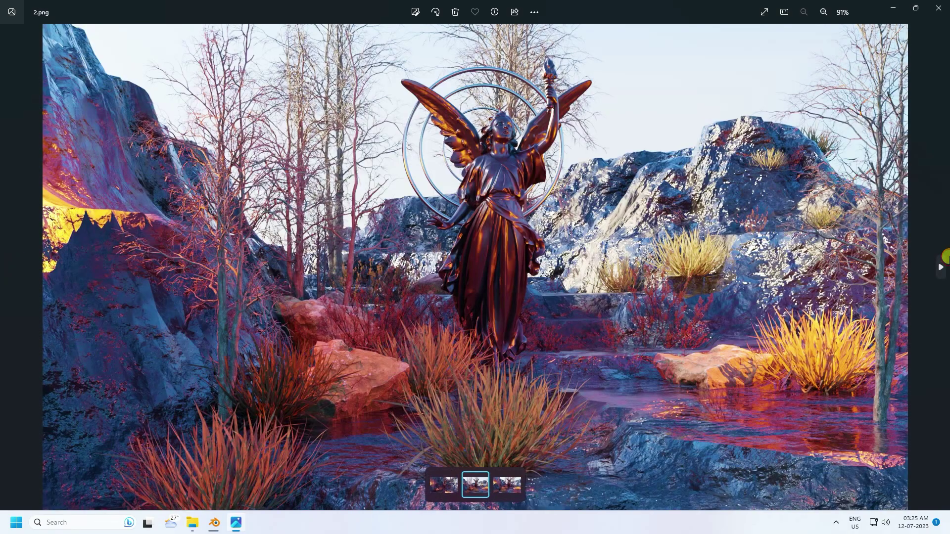
{"action": "left_click", "coordinate": [942, 268]}
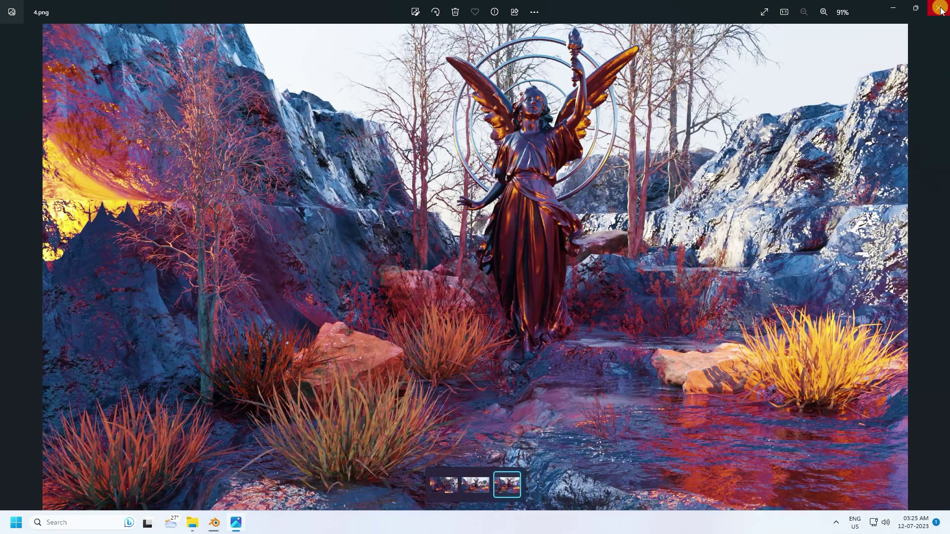
{"action": "left_click", "coordinate": [939, 7]}
{"action": "left_click", "coordinate": [933, 7]}
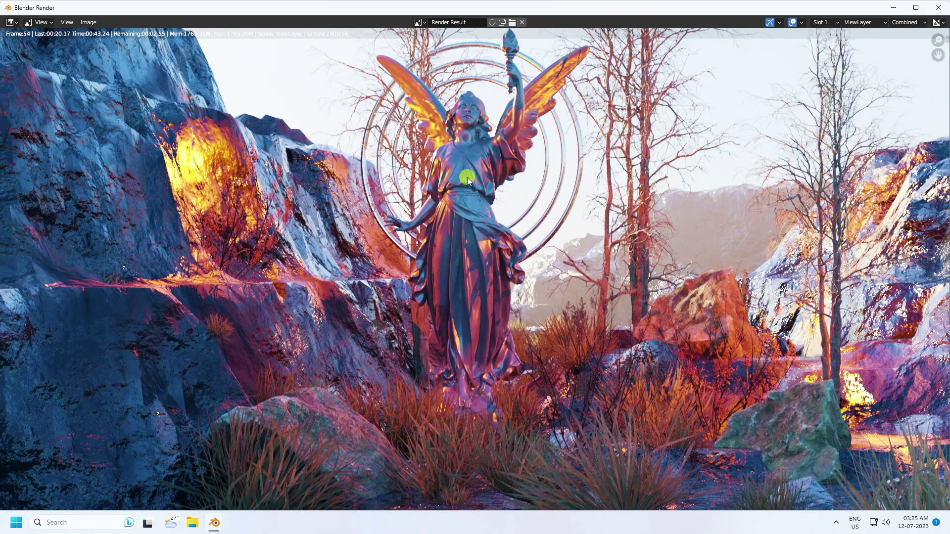
- Close the render window and darken the statue material's Base Color to a near-black with Value 0.013
{"action": "left_click", "coordinate": [938, 8]}
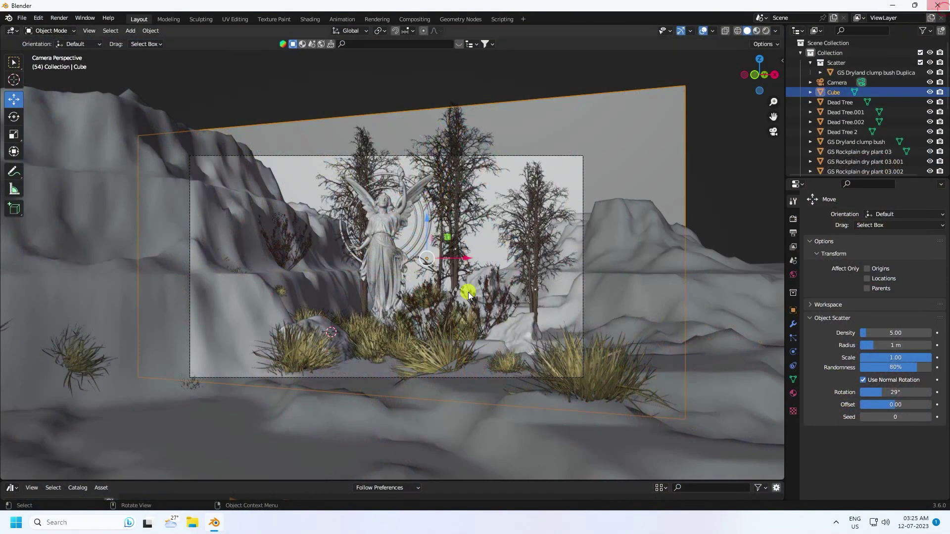
{"action": "left_click", "coordinate": [381, 239]}
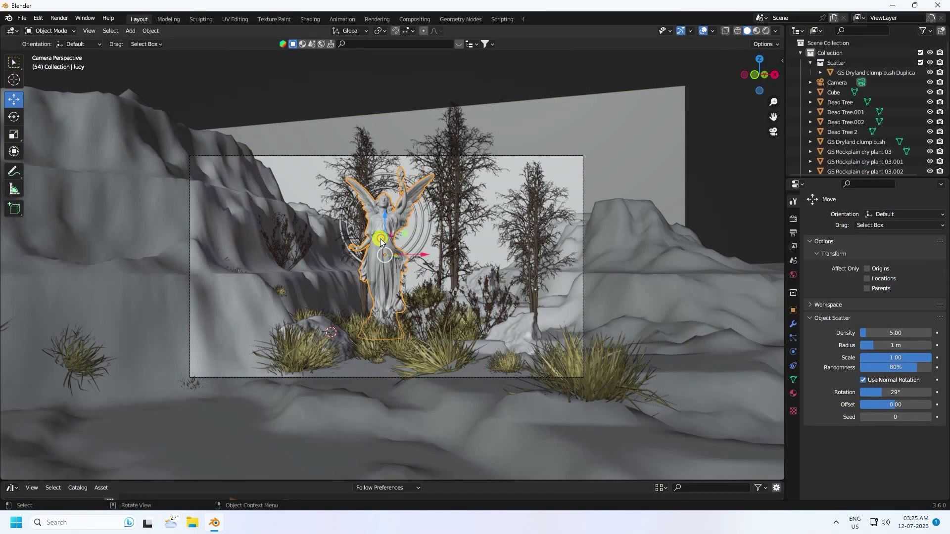
{"action": "left_click", "coordinate": [793, 393]}
{"action": "left_click", "coordinate": [892, 346]}
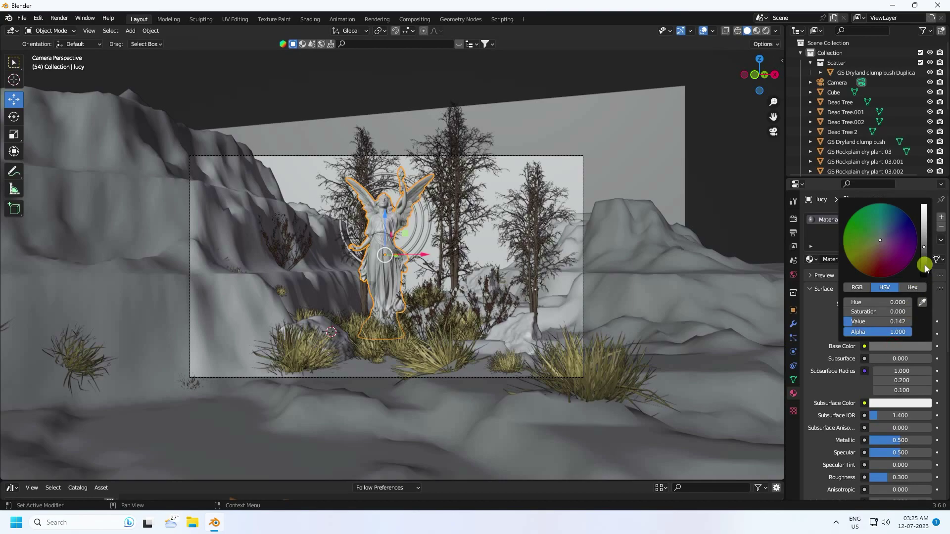
{"action": "left_click_drag", "start_coordinate": [924, 265], "coordinate": [924, 269]}
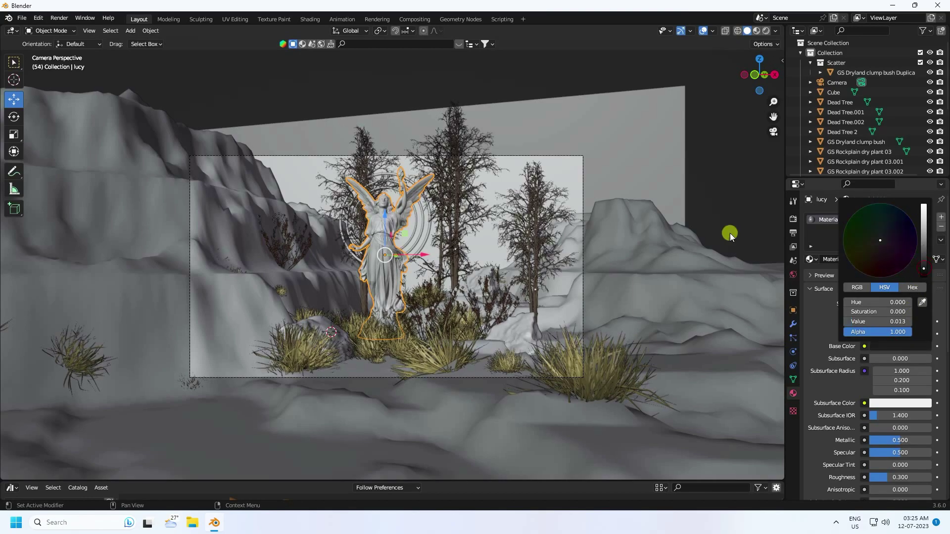
- Render the current frame with the darkened statue and view the whole image
{"action": "scroll", "coordinate": [392, 212], "scroll_direction": "up", "scroll_amount": 3}
{"action": "scroll", "coordinate": [466, 223], "scroll_direction": "down", "scroll_amount": 1}
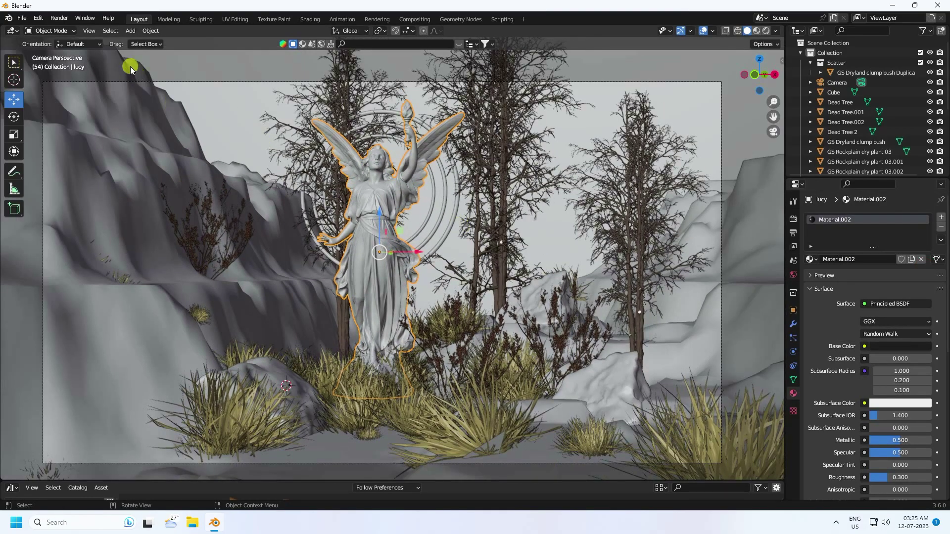
{"action": "left_click", "coordinate": [59, 18]}
{"action": "left_click", "coordinate": [69, 31]}
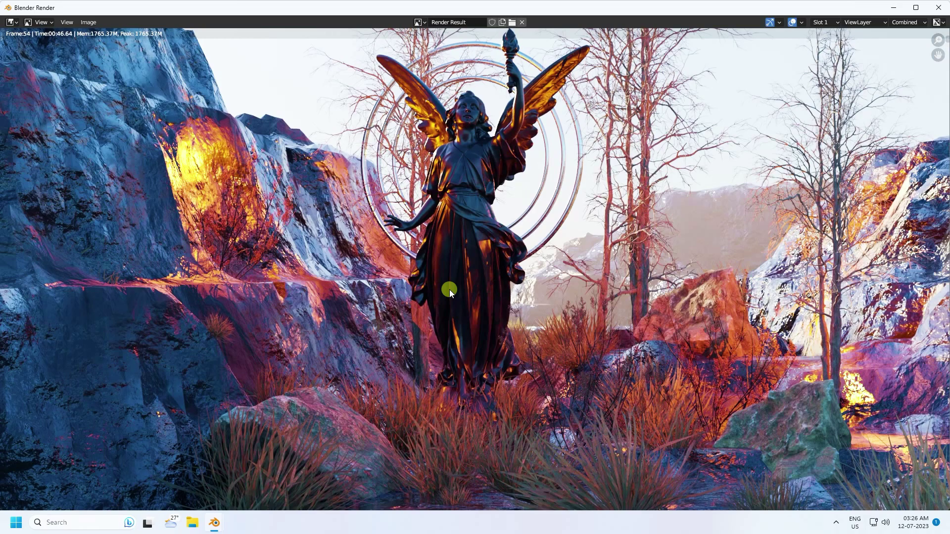
{"action": "scroll", "coordinate": [488, 224], "scroll_direction": "down", "scroll_amount": 1}
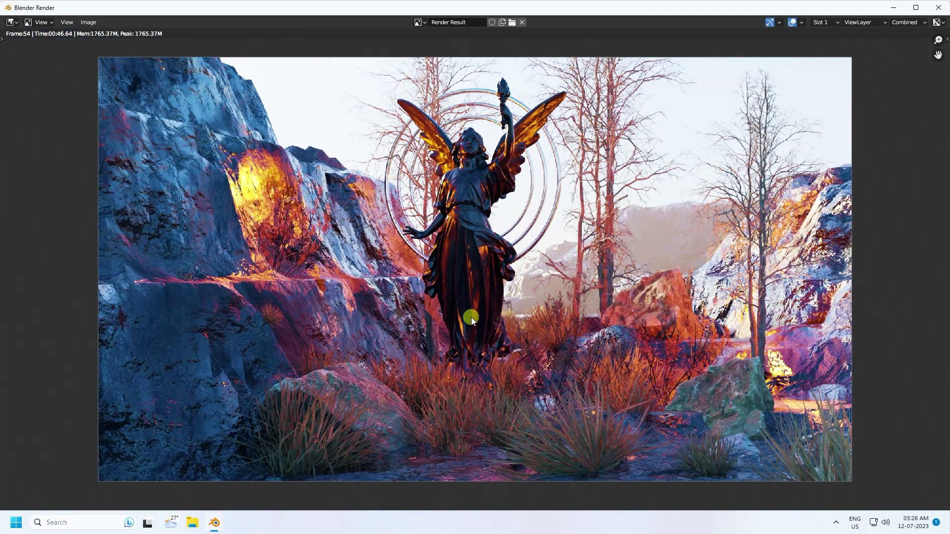